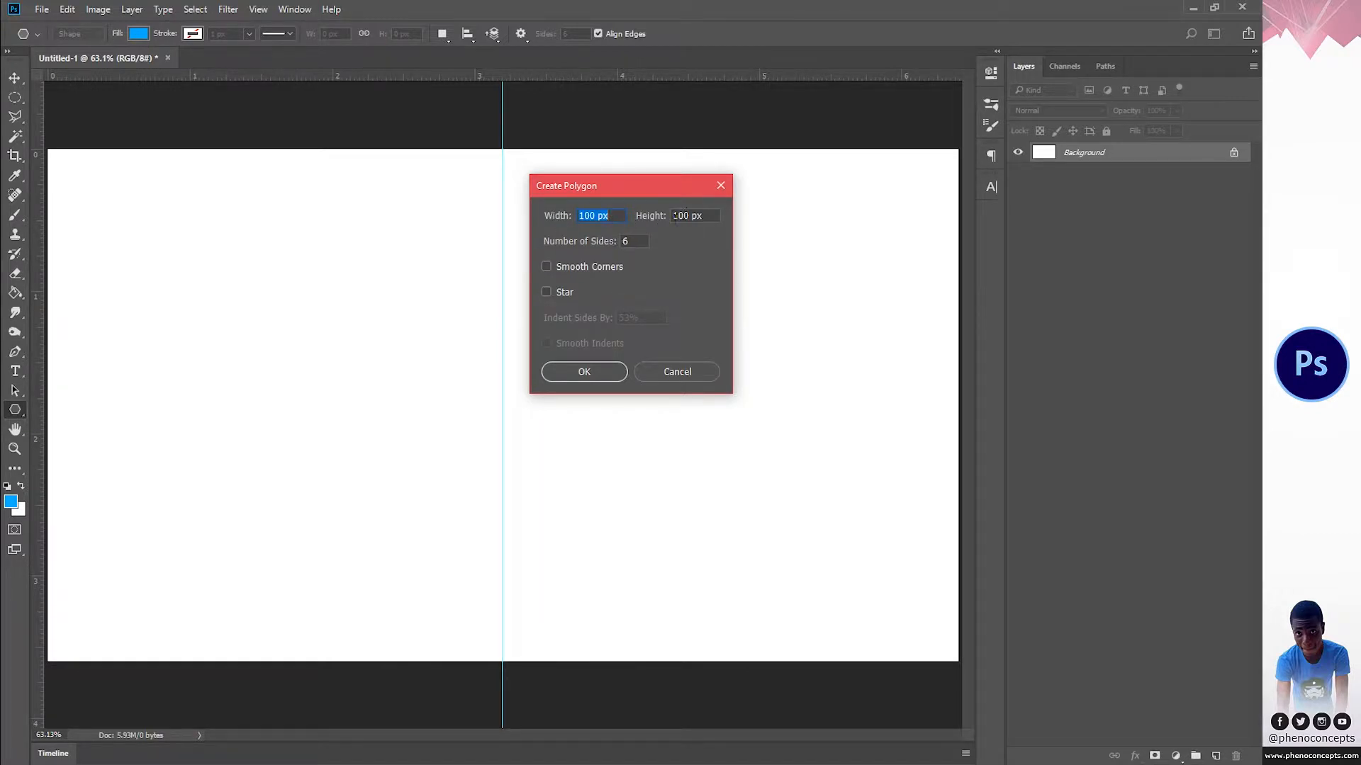
Step: Create a six-sided polygon 100 px wide and high, and scale it to about 394%, centred on the vertical guide
left_click(583, 372)
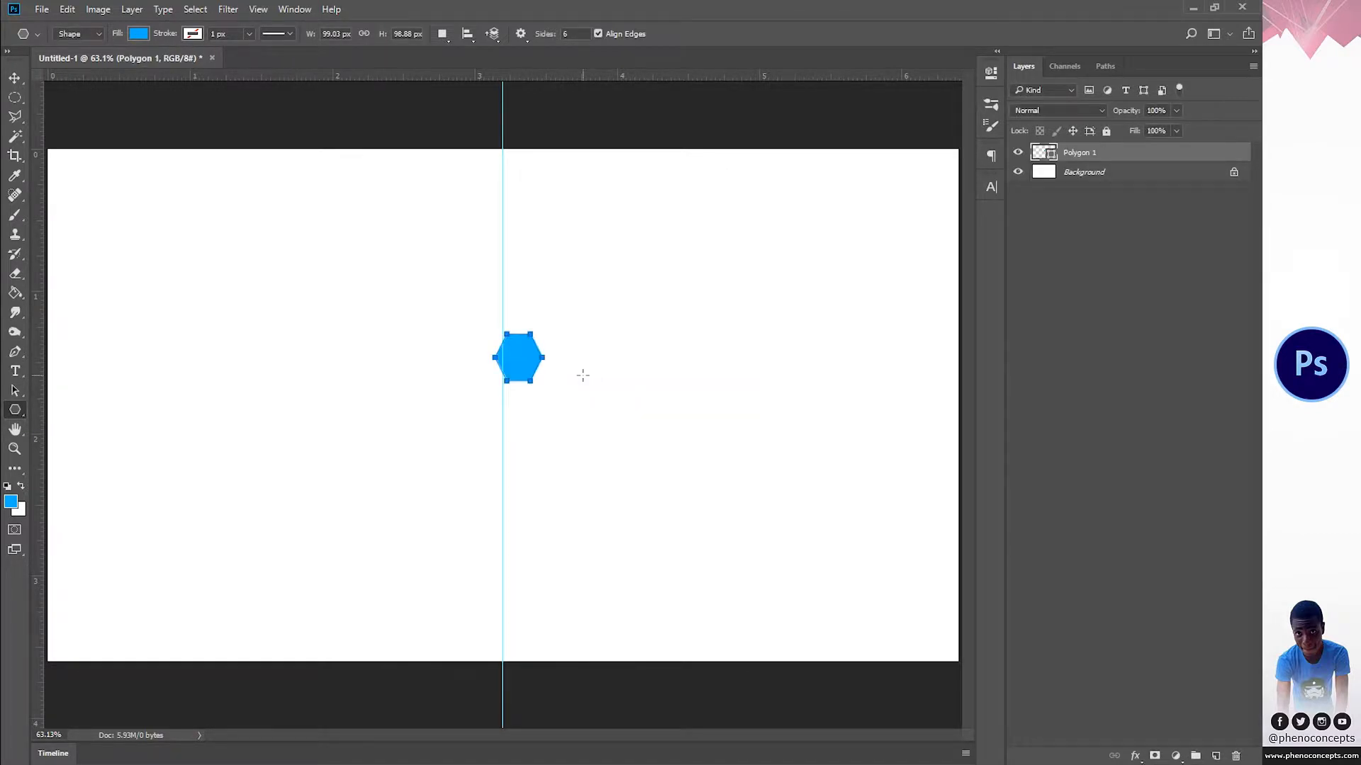
left_click(15, 78)
key("shift+alt")
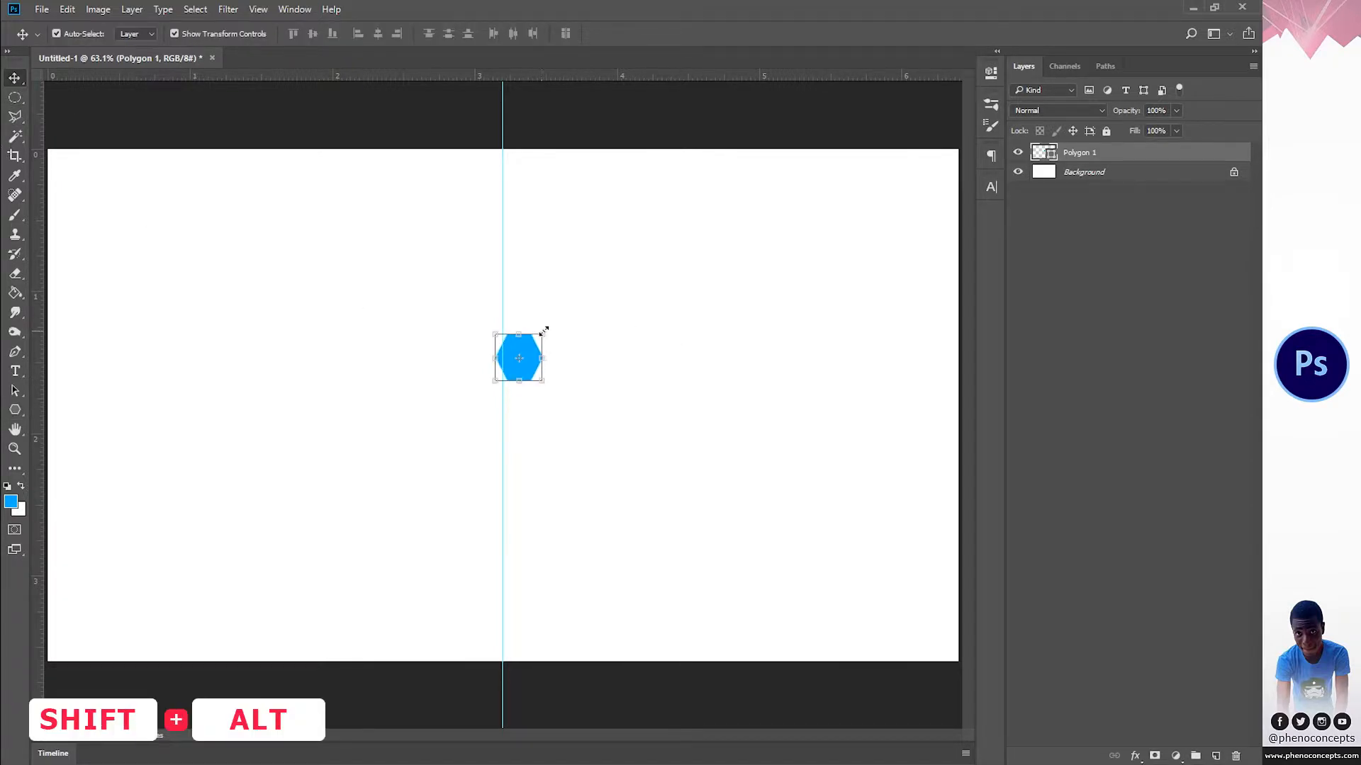
left_click_drag(544, 330, 610, 279)
left_click_drag(532, 328, 516, 335)
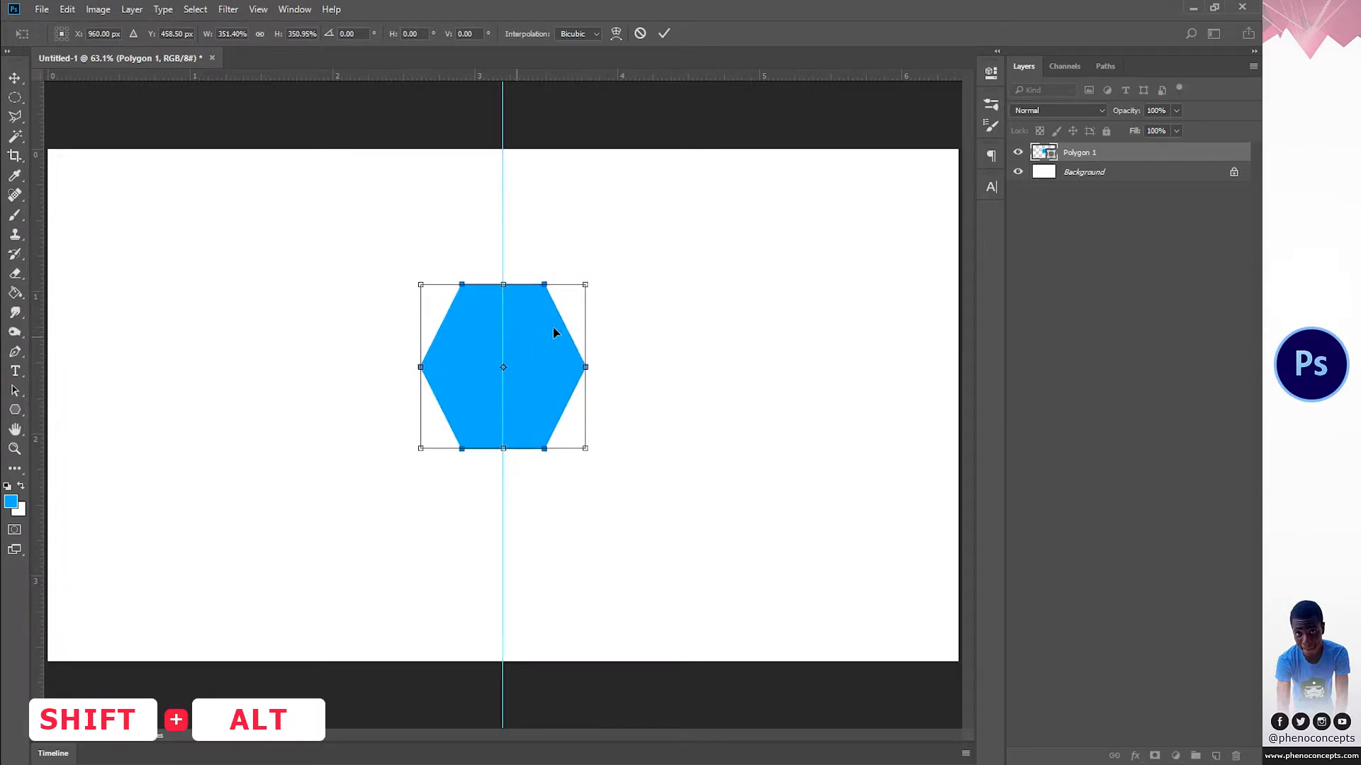
left_click_drag(587, 282, 597, 272)
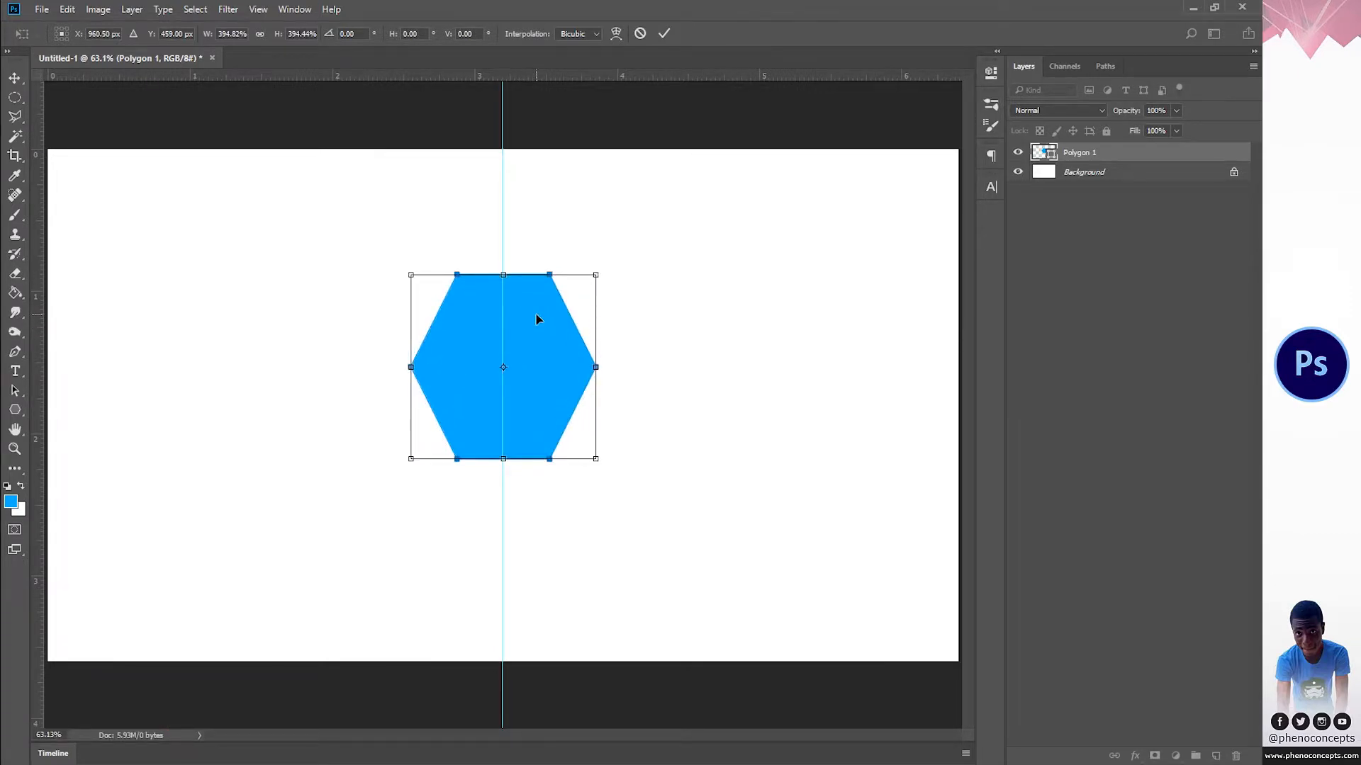
Step: Rotate the hexagon by -90 degrees so a corner points straight up, and commit the transformation
left_click_drag(640, 376, 514, 231)
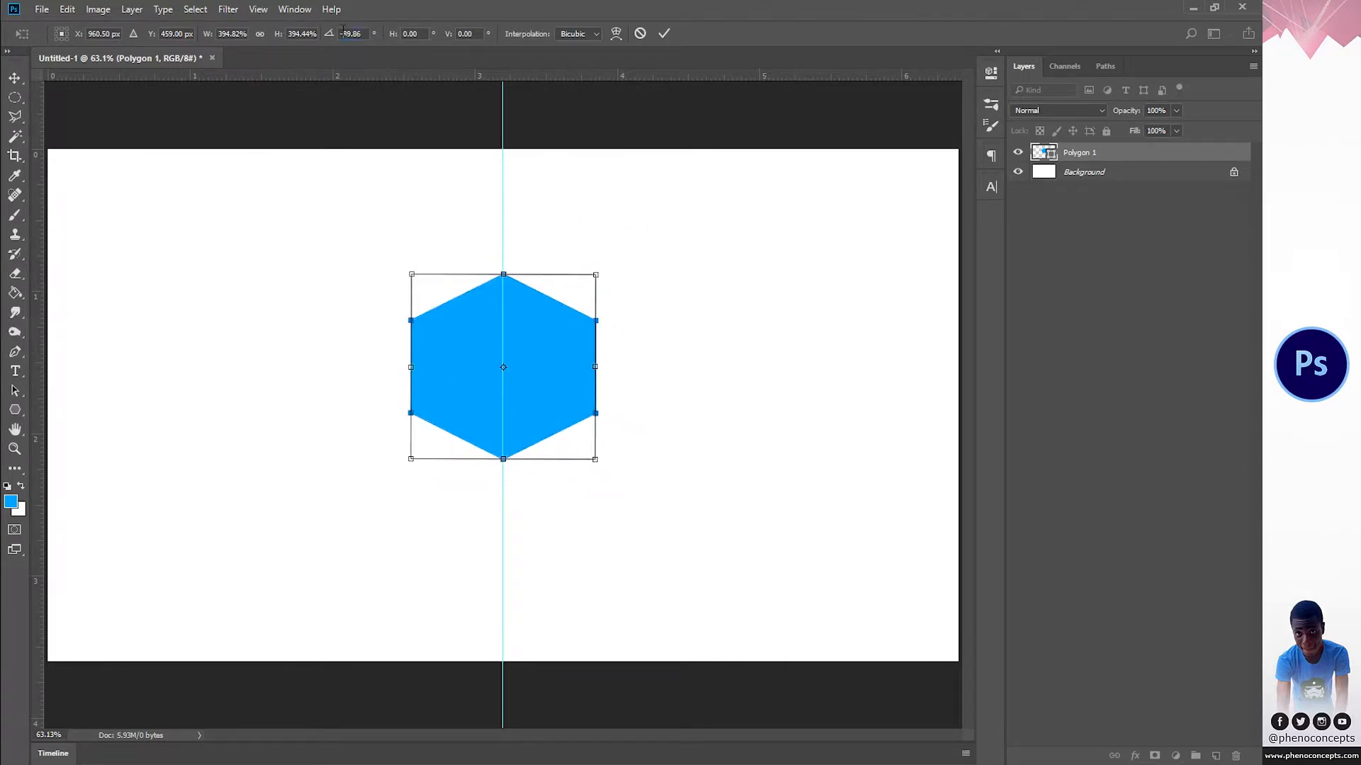
type("-90")
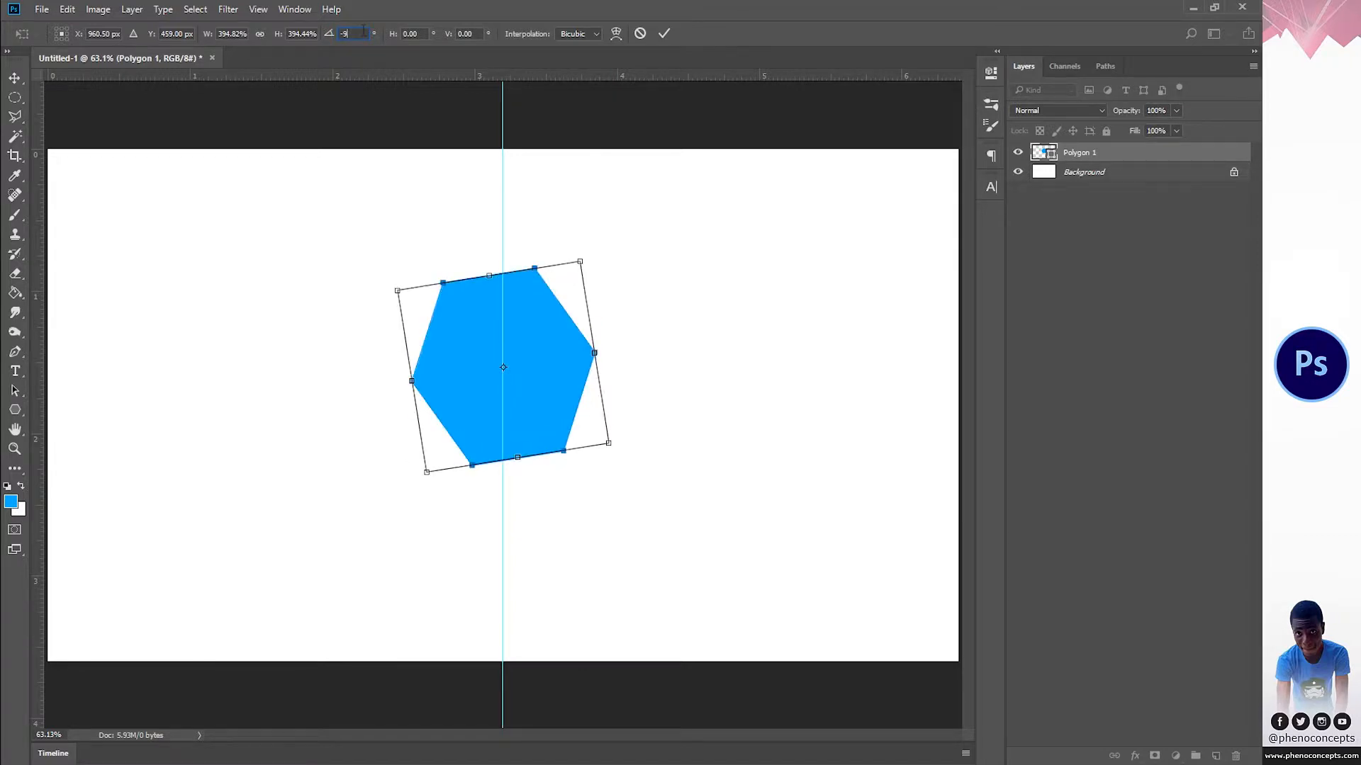
left_click(664, 34)
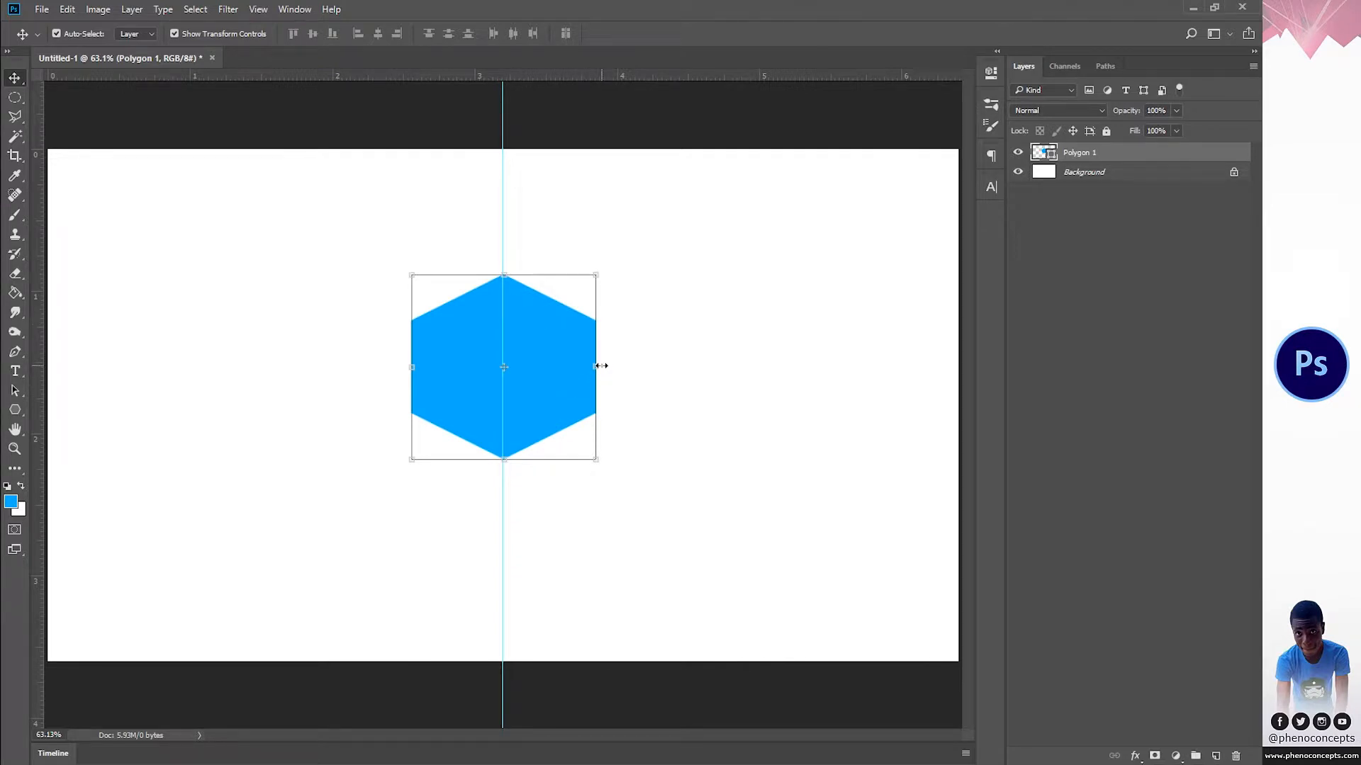
Step: Narrow the hexagon to about 88% of its width around its centre, and scale it up slightly
left_click_drag(601, 366, 556, 369)
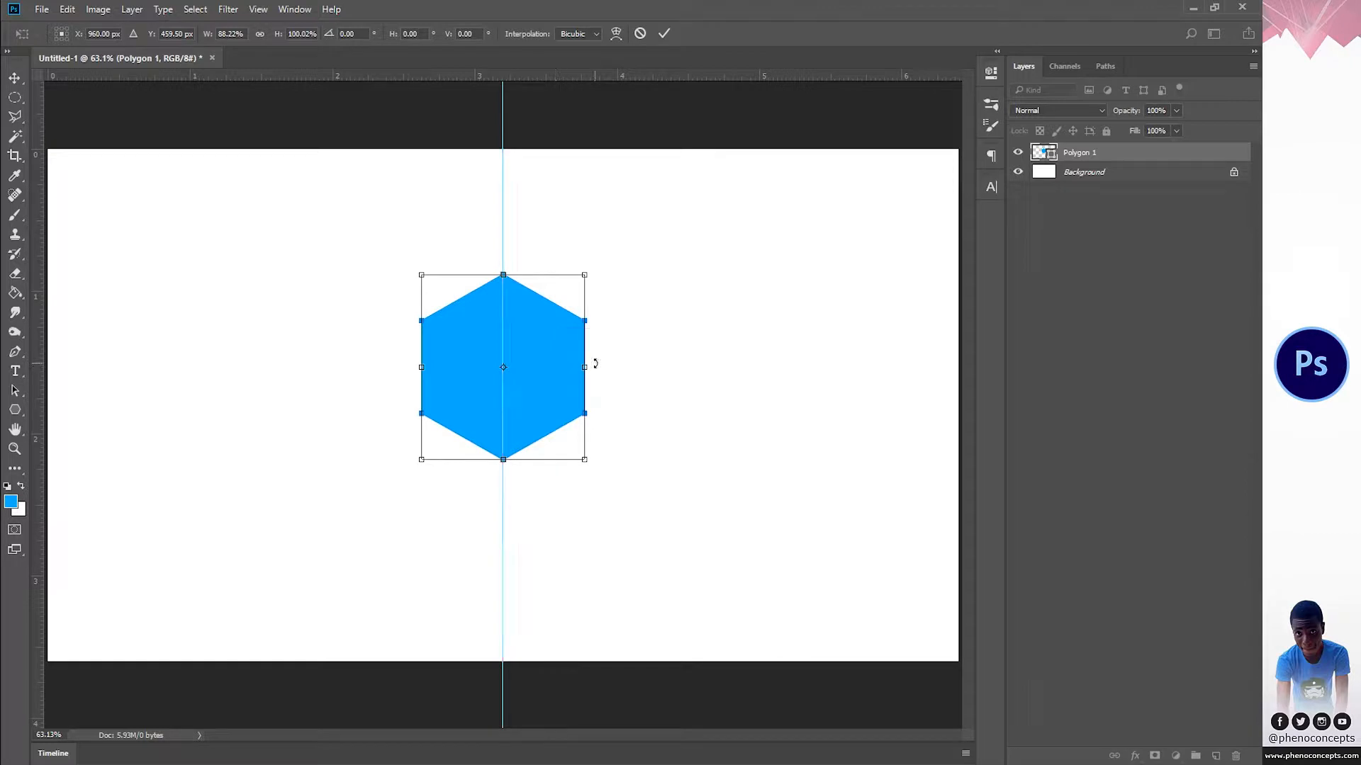
left_click(664, 34)
key("z")
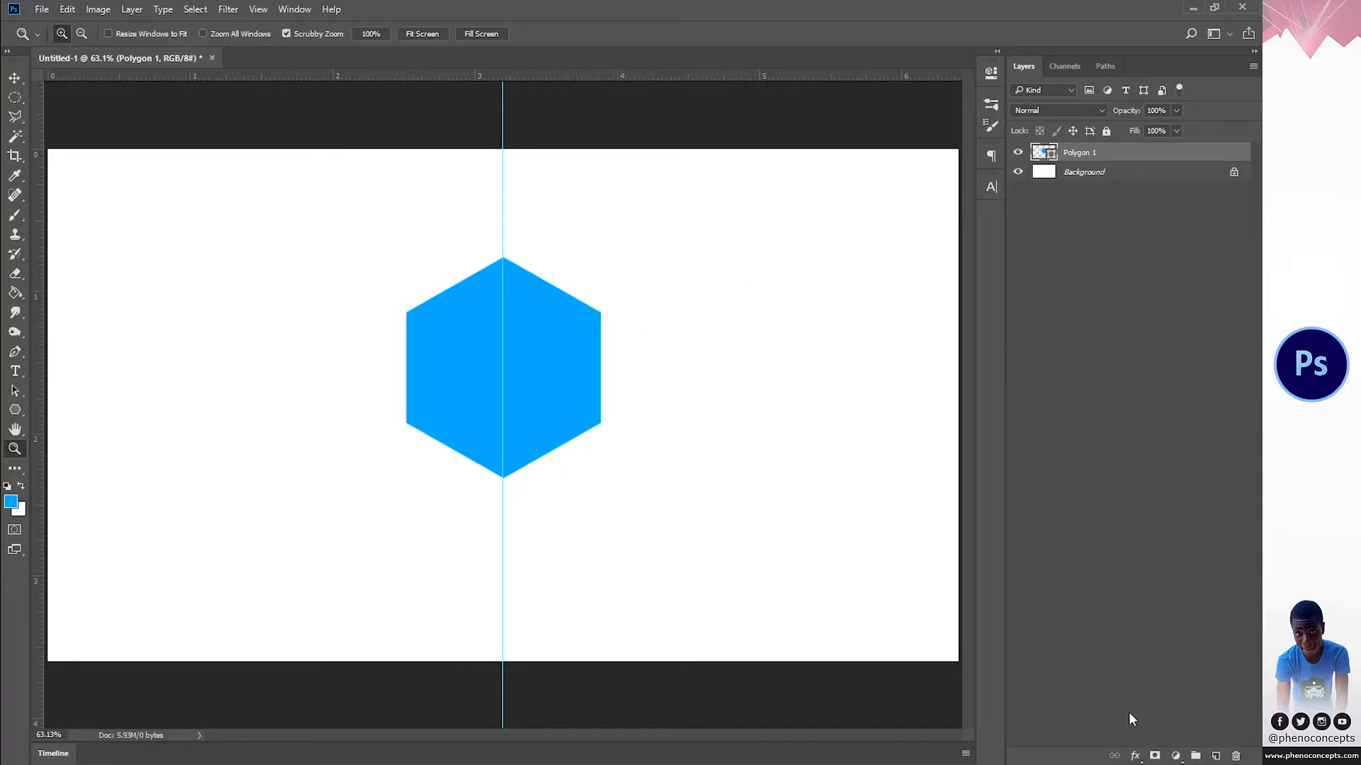
Step: Add a Stroke layer style to the hexagon and set the stroke colour to black, 000000
left_click(1133, 757)
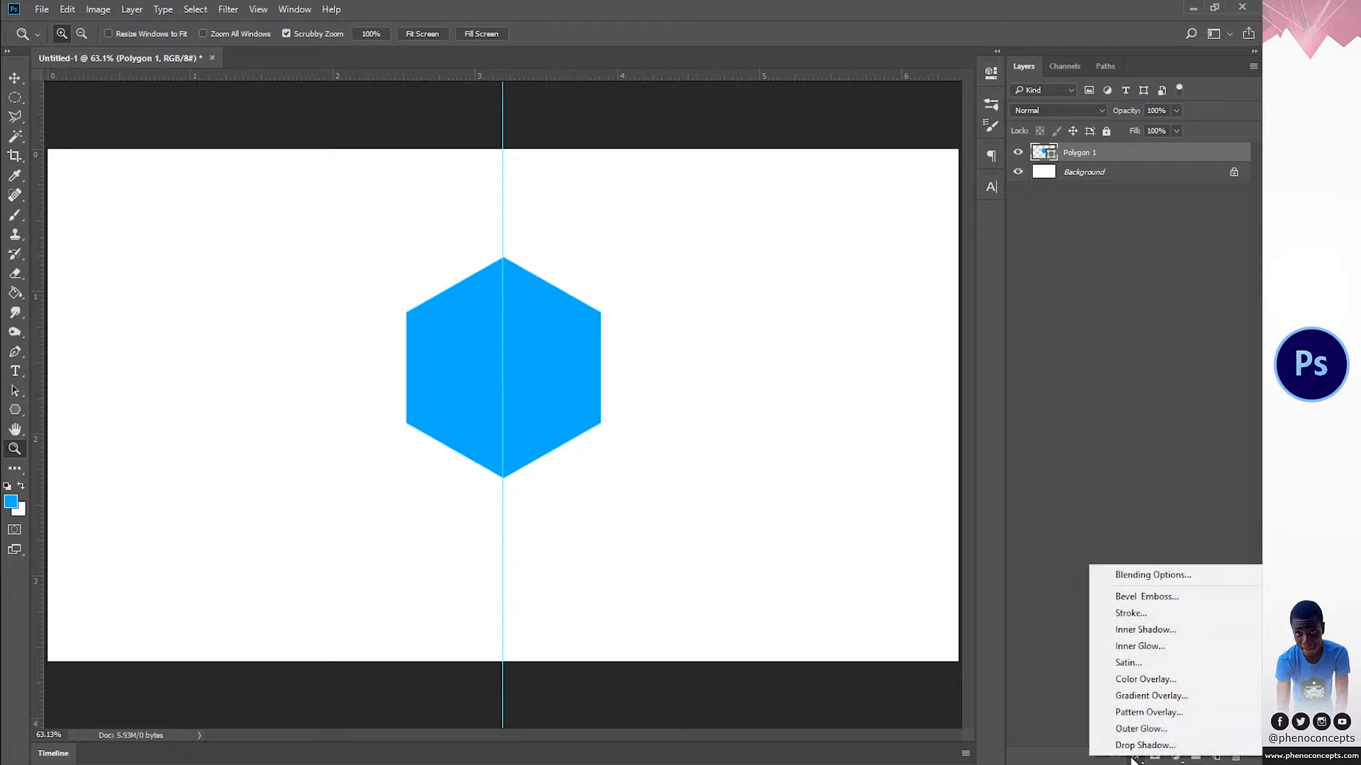
left_click(1153, 613)
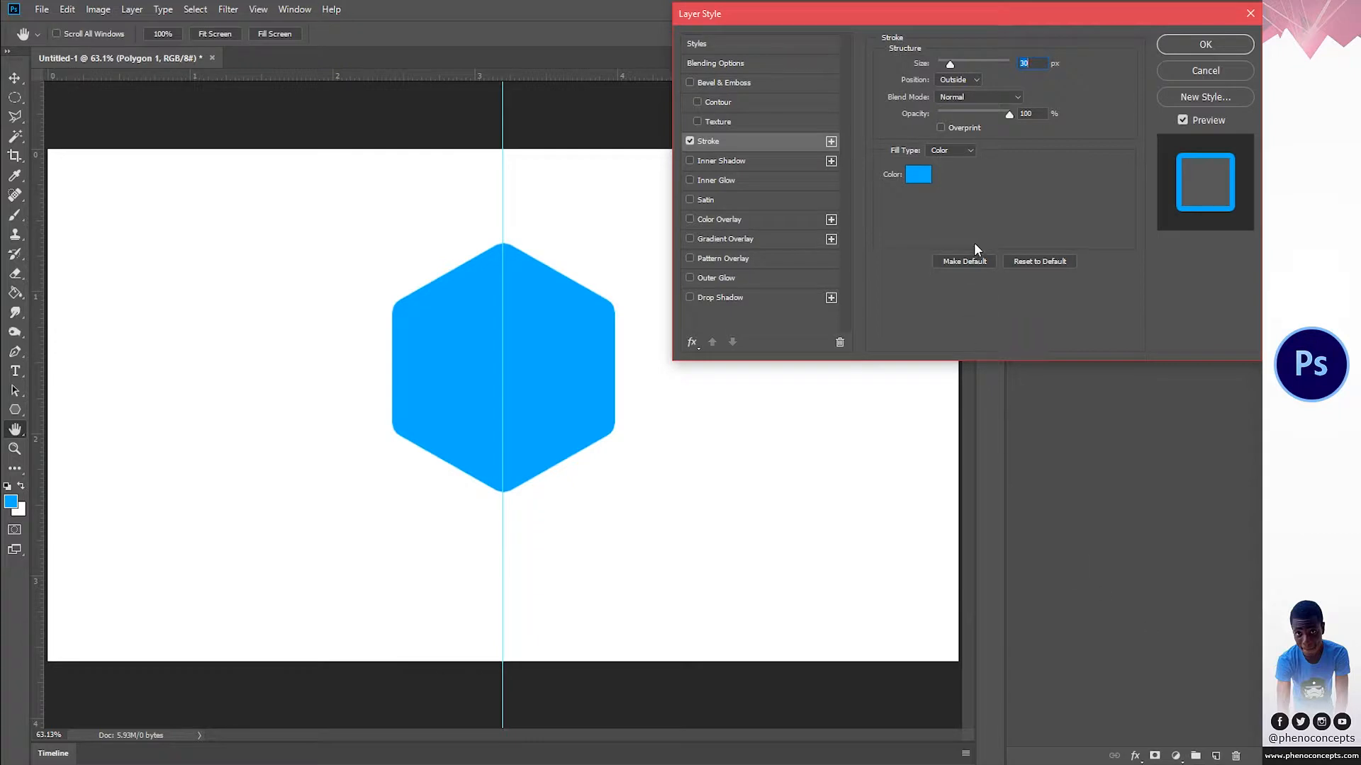
left_click(917, 175)
type("000000")
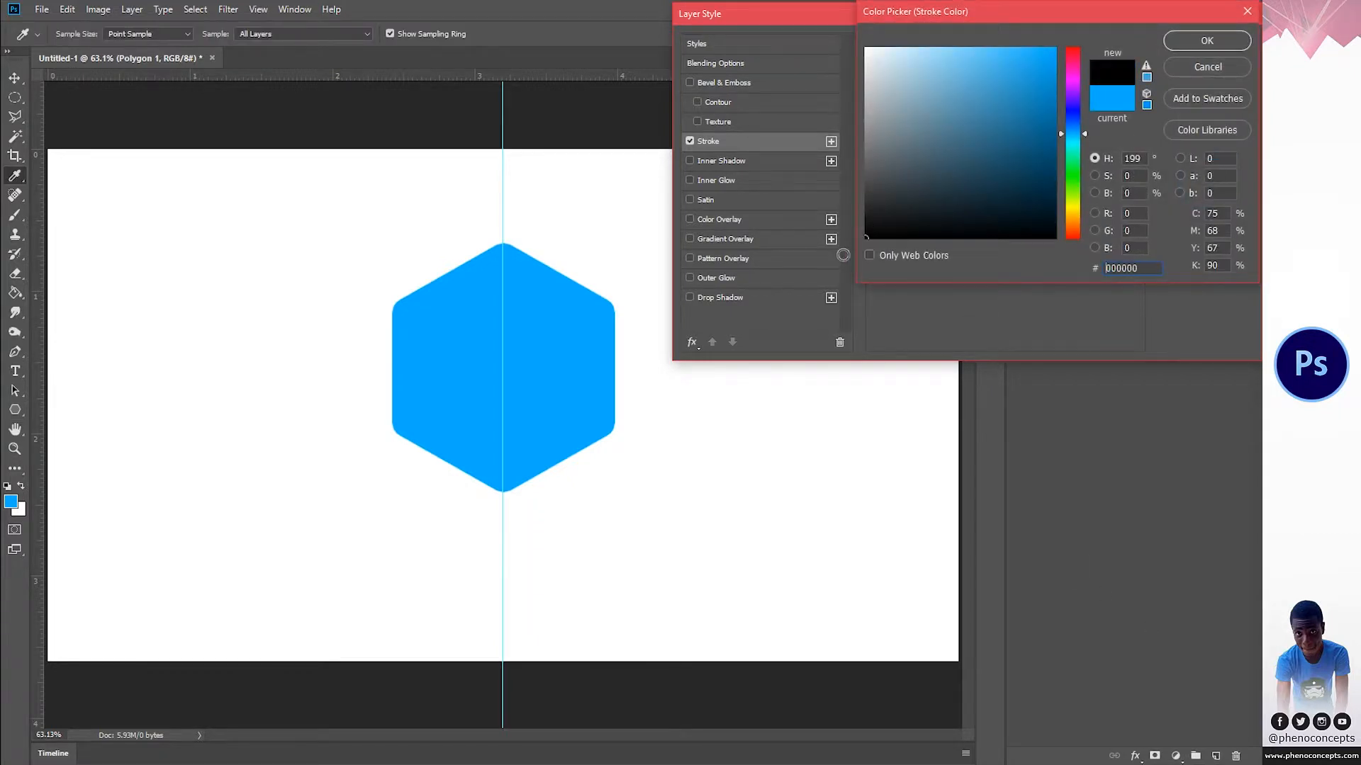
left_click(1187, 39)
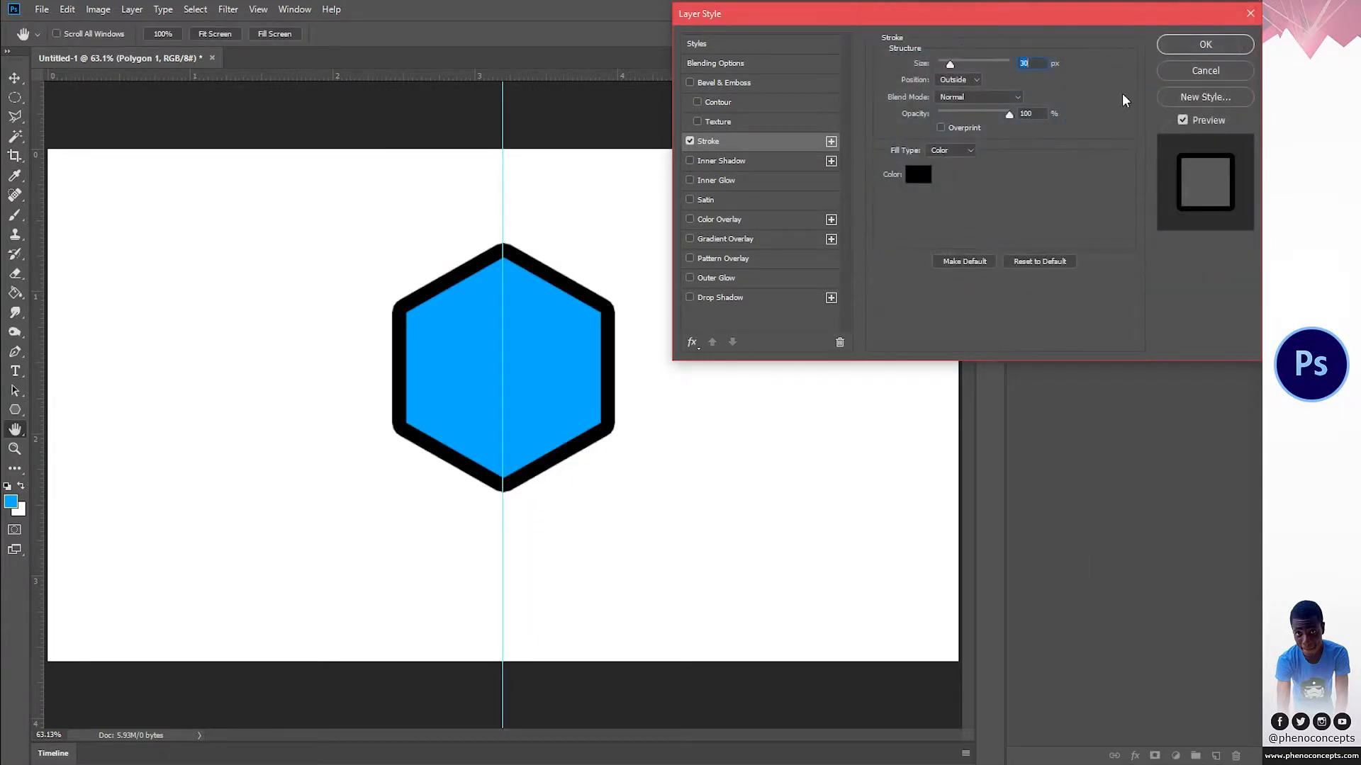
Step: Try the Inside position for the hexagon's stroke and return it to Outside
left_click(950, 80)
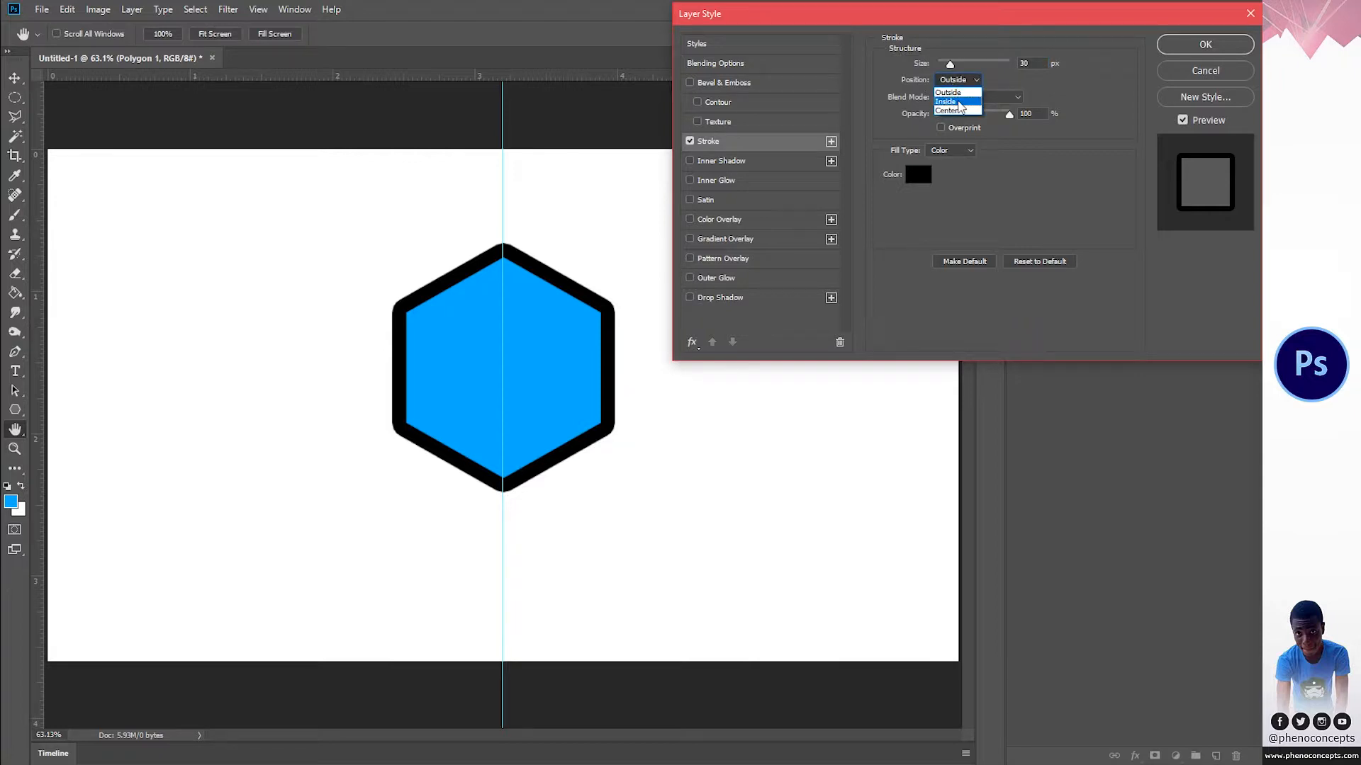
left_click(957, 97)
left_click(958, 78)
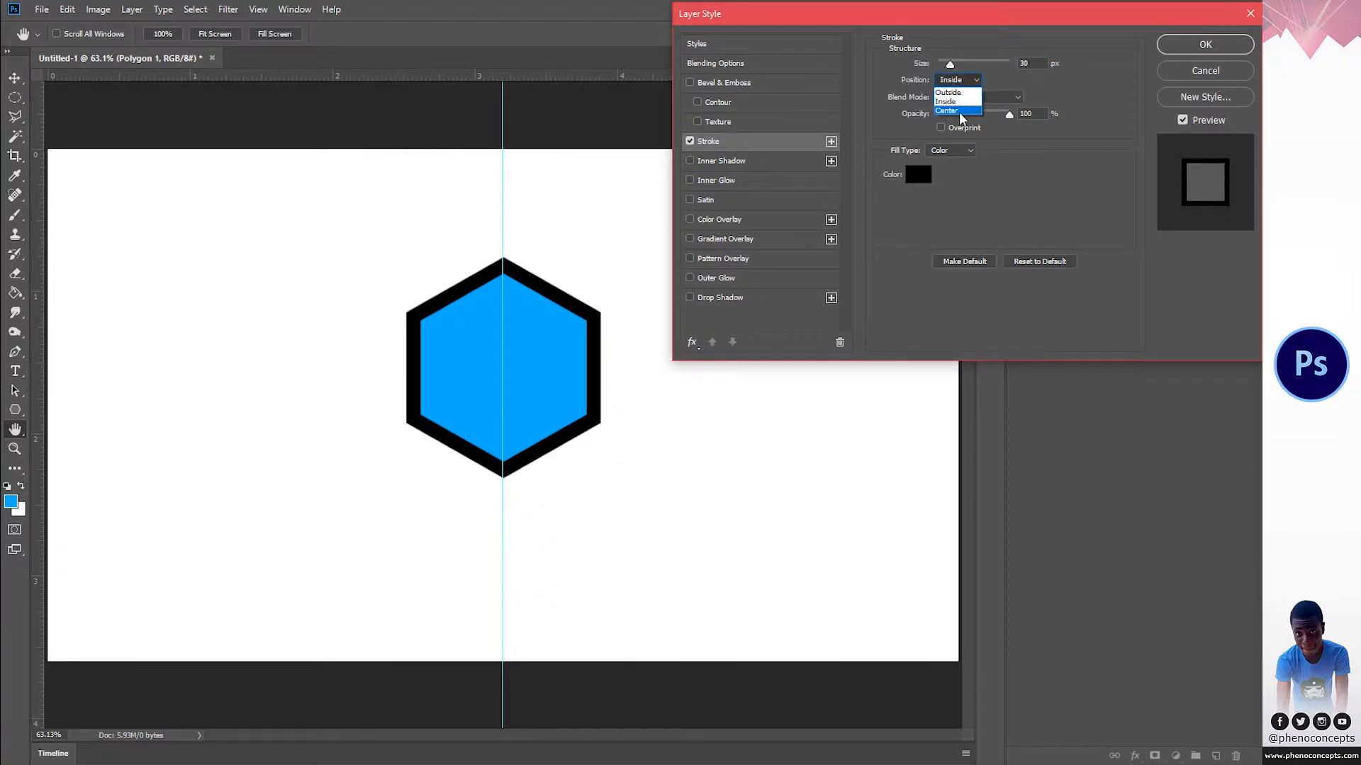
left_click(958, 99)
left_click(953, 92)
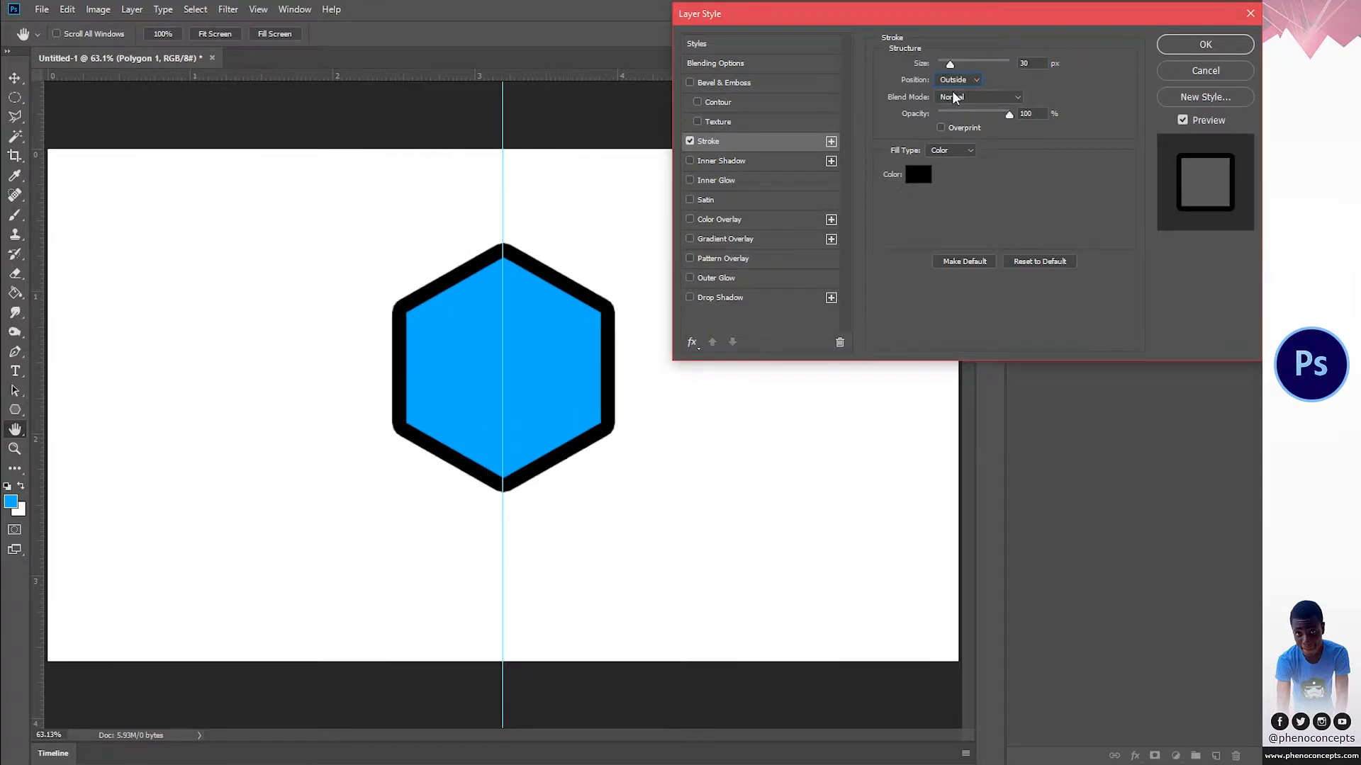
Step: Try a much thicker stroke of 180 px on the hexagon, and settle on a stroke size of 40 px
mouse_move(952, 65)
left_mouse_down()
mouse_move(935, 66)
mouse_move(950, 65)
left_mouse_up()
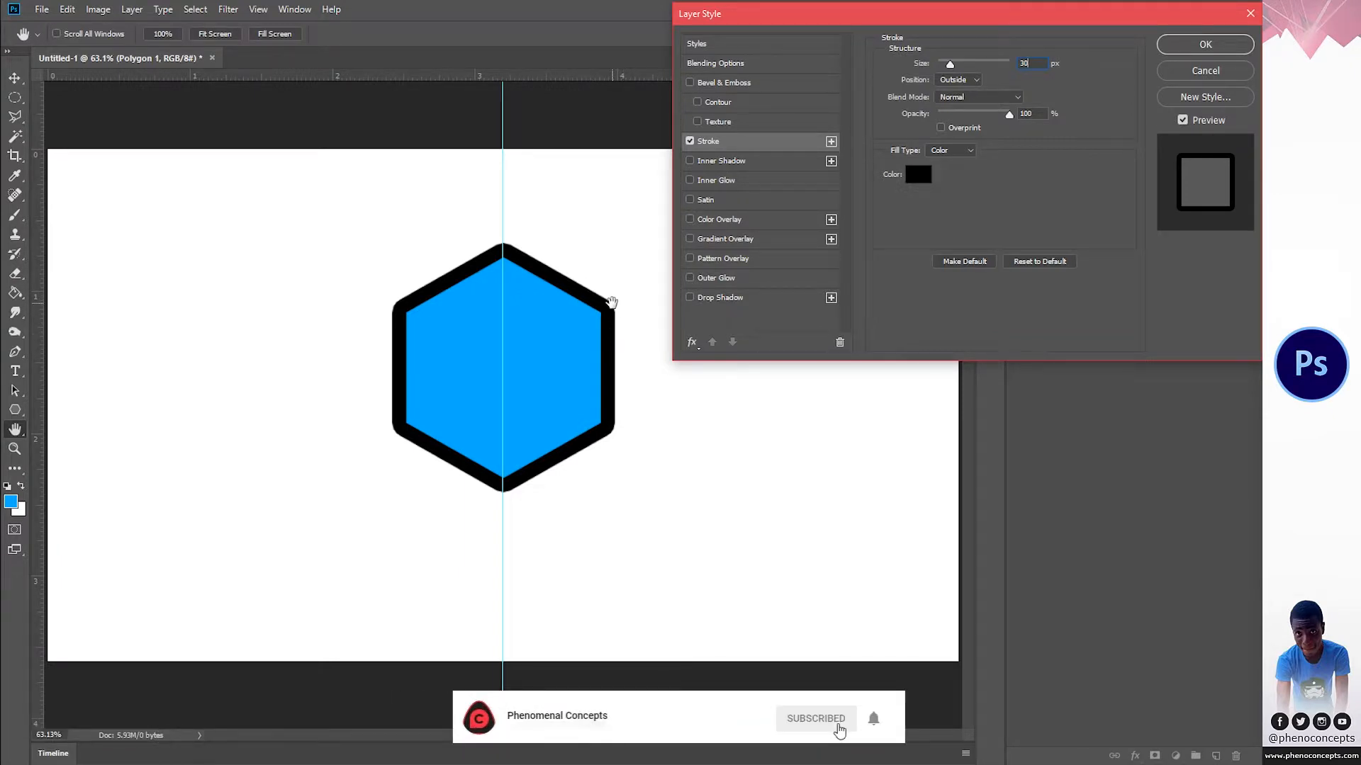
left_click_drag(949, 64, 992, 63)
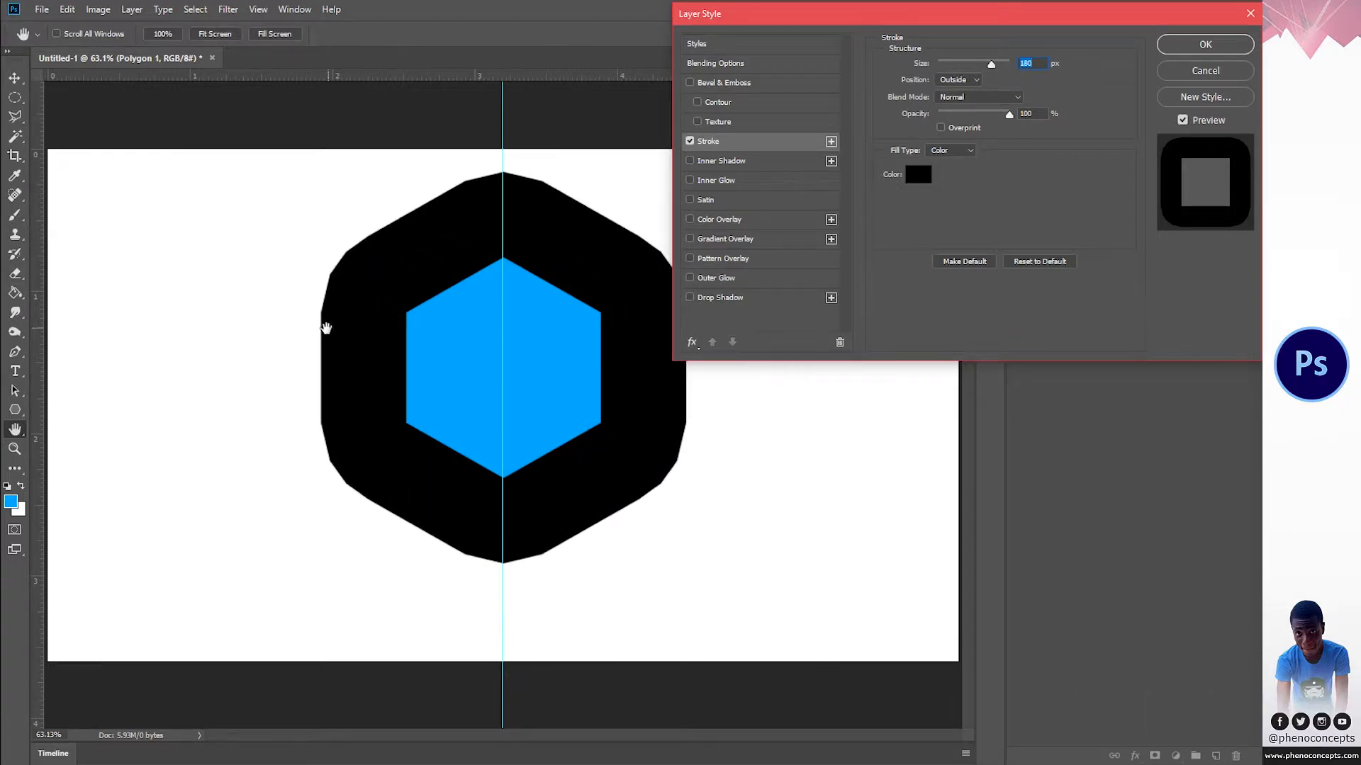
left_click_drag(992, 61, 968, 63)
type("40")
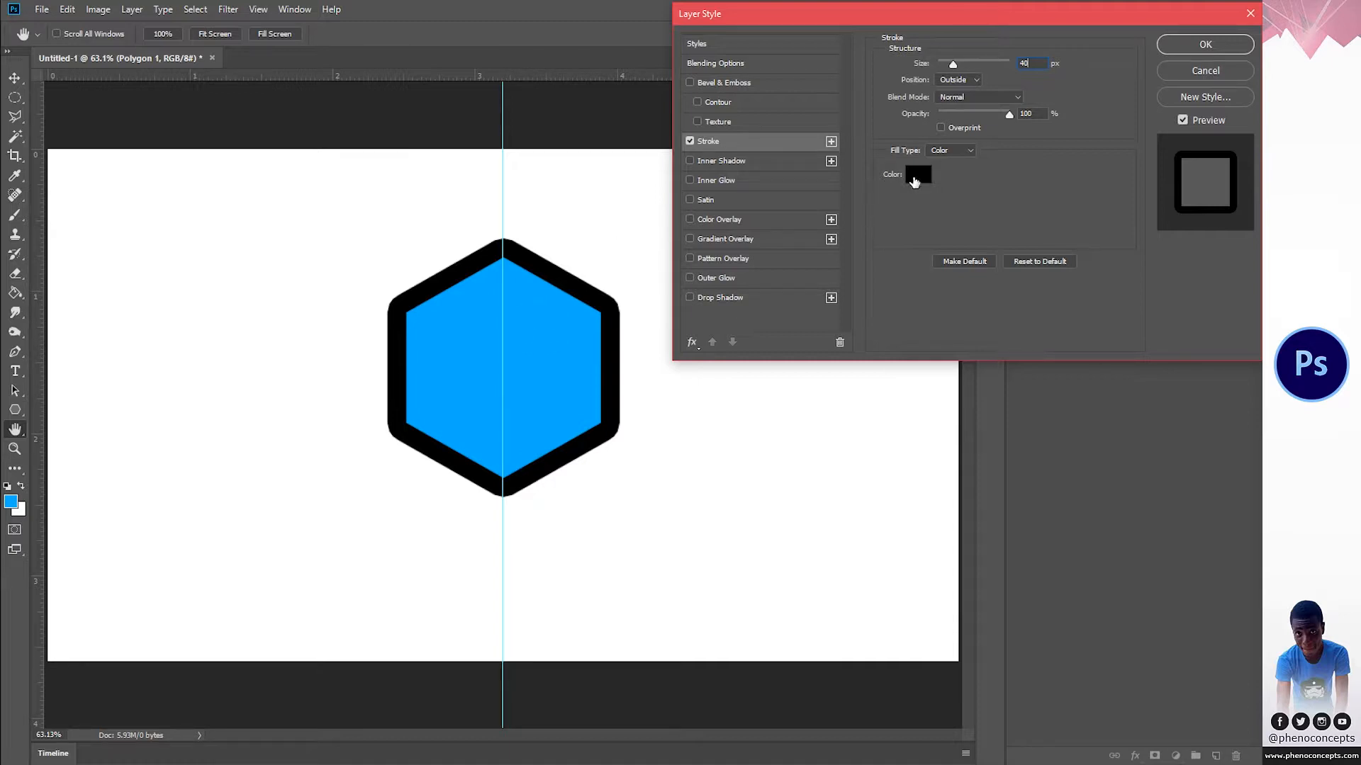
Step: Sample the hexagon's blue fill, 00aeff, as the stroke colour and apply the layer style
left_click(915, 178)
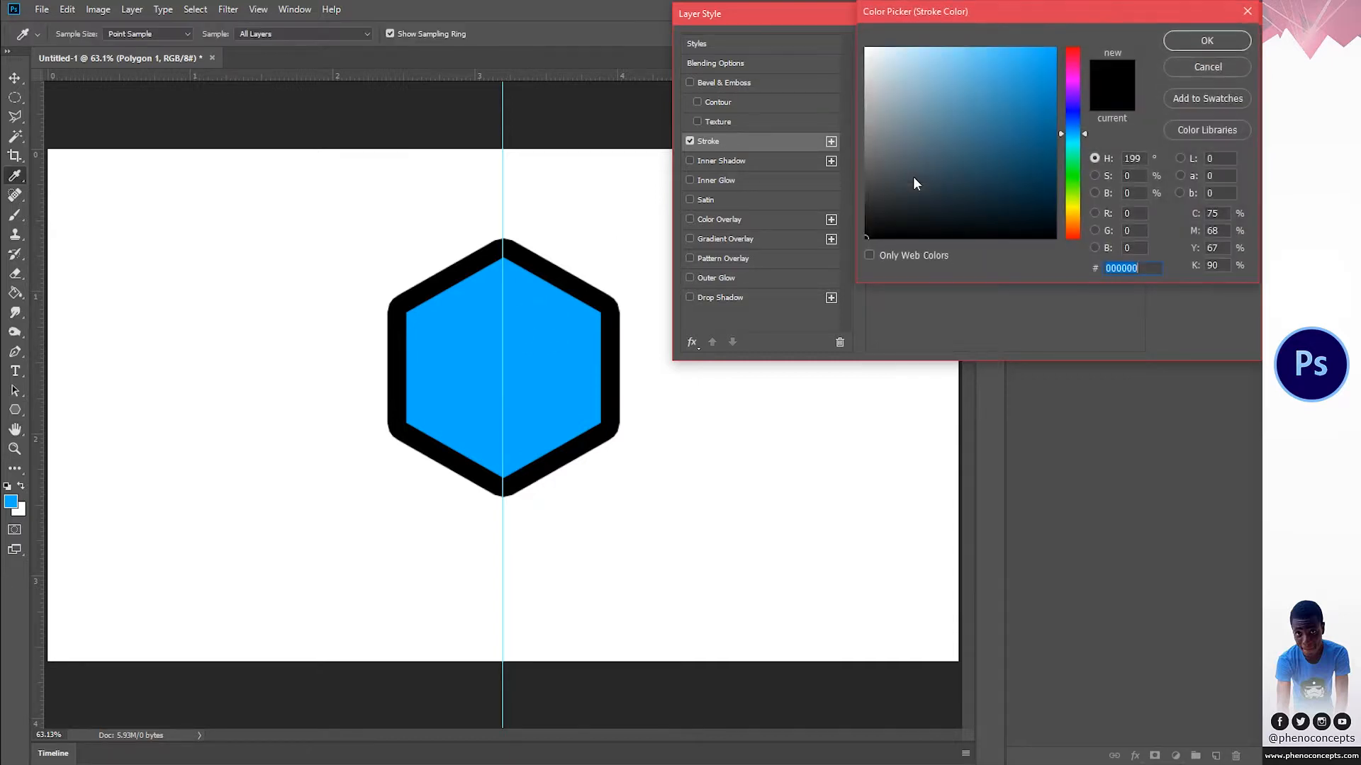
left_click(526, 321)
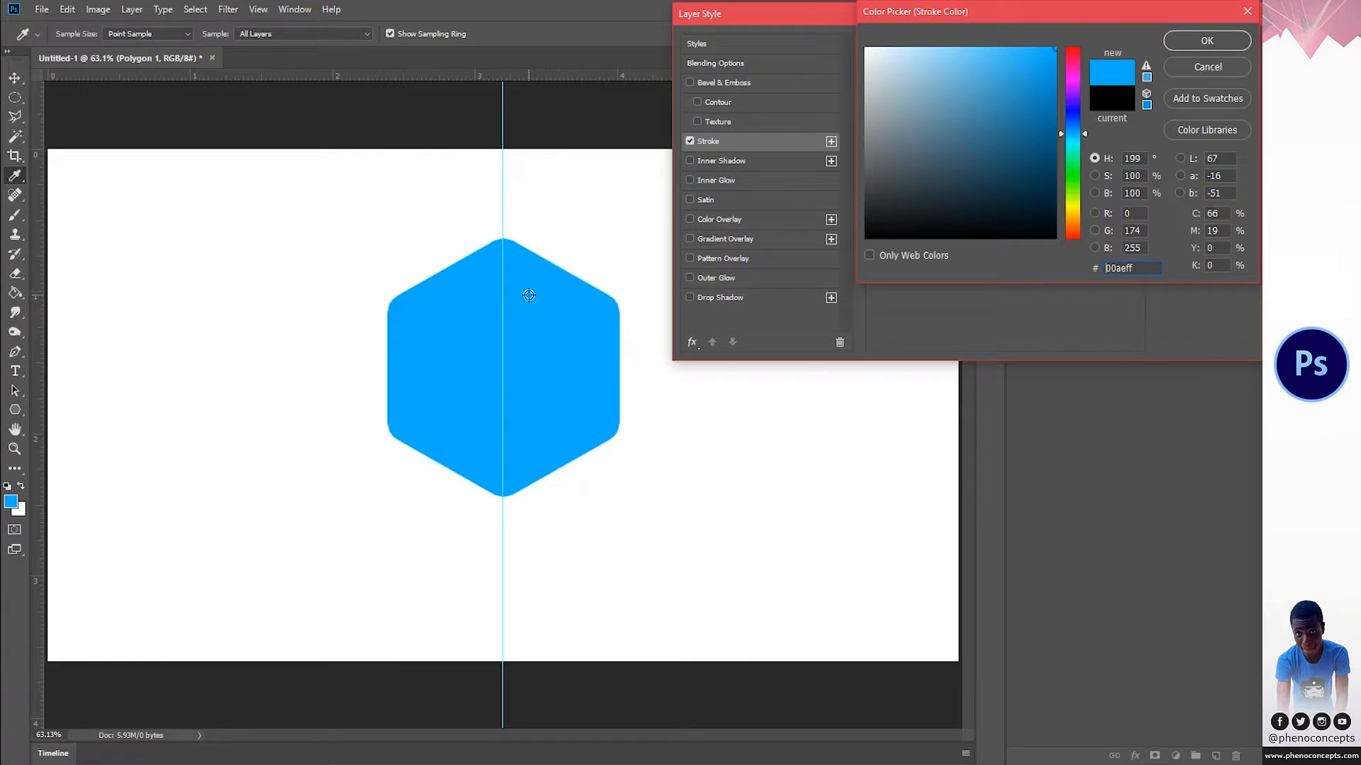
left_click(1185, 41)
left_click(1195, 43)
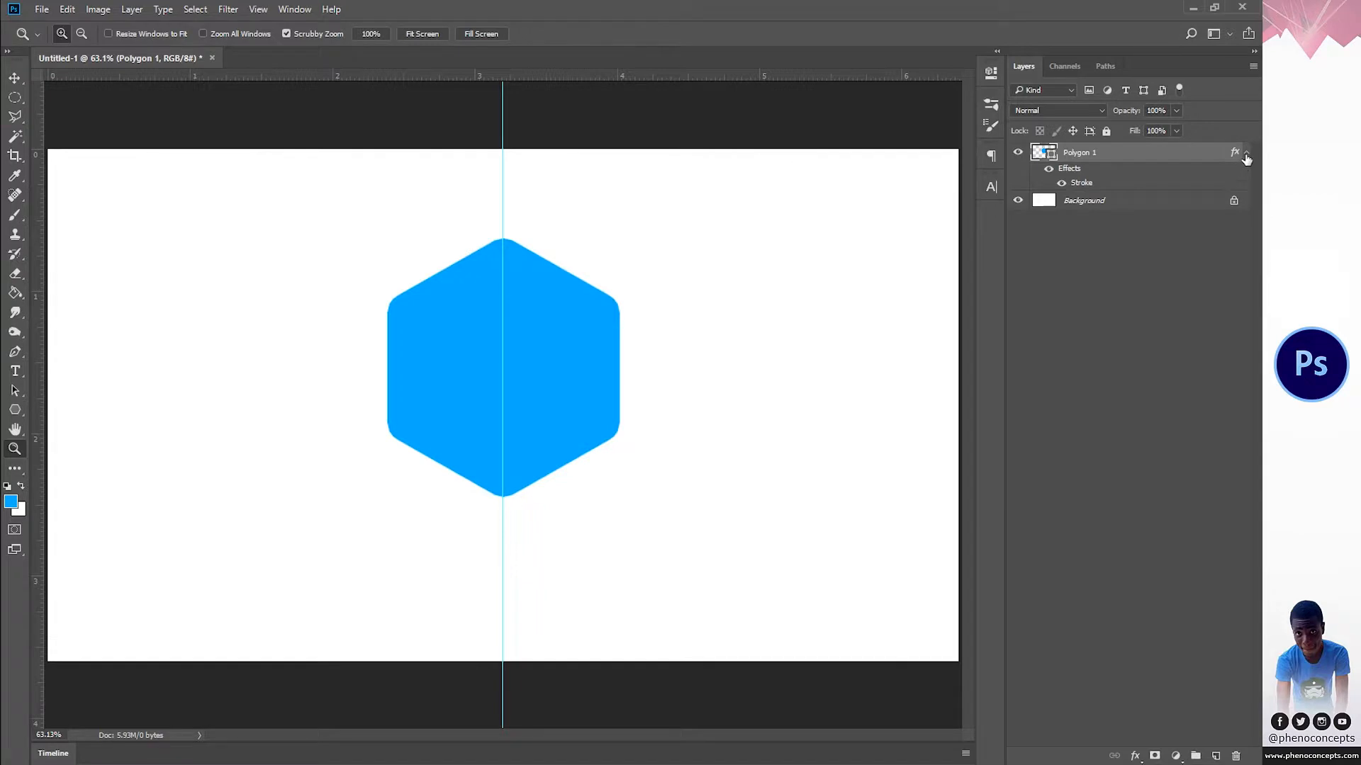
Step: Collapse the Polygon 1 layer's effects list and rasterize its layer style
left_click(1246, 156)
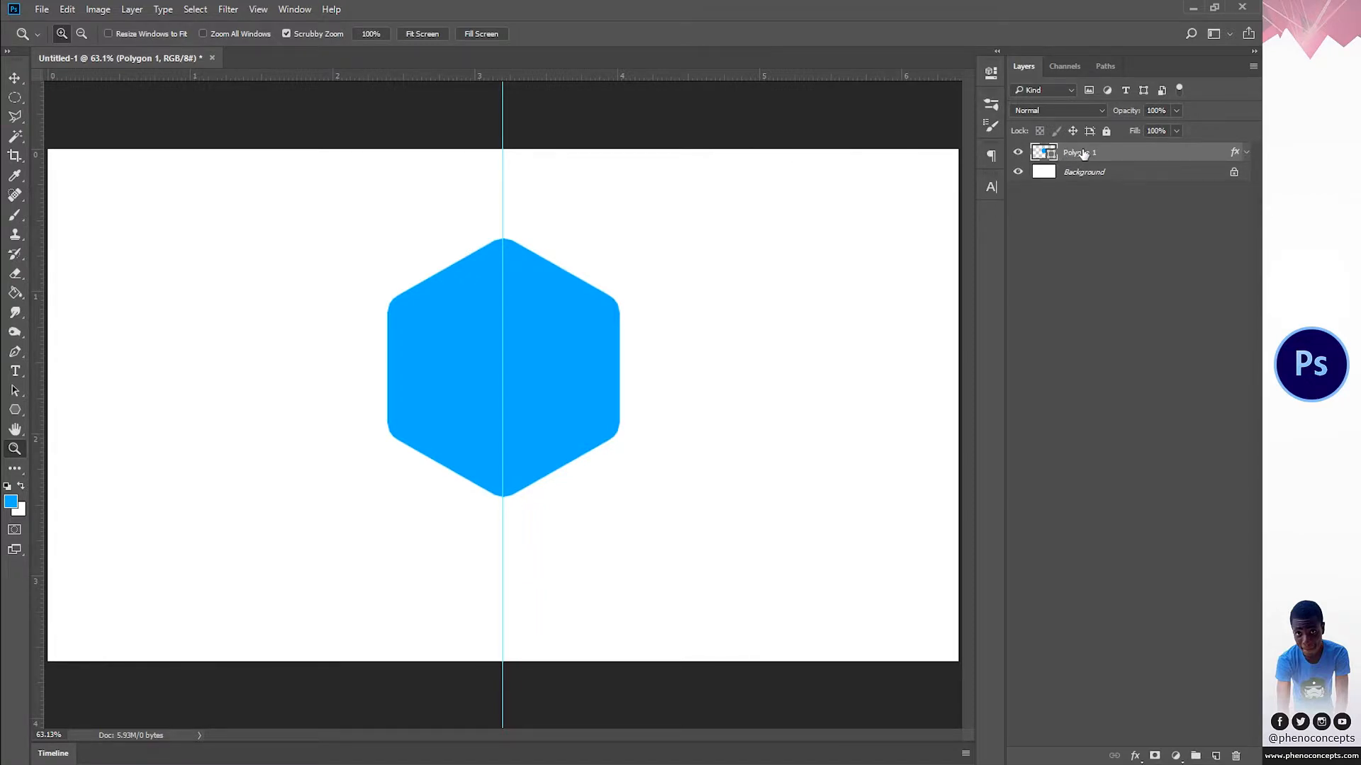
right_click(1082, 153)
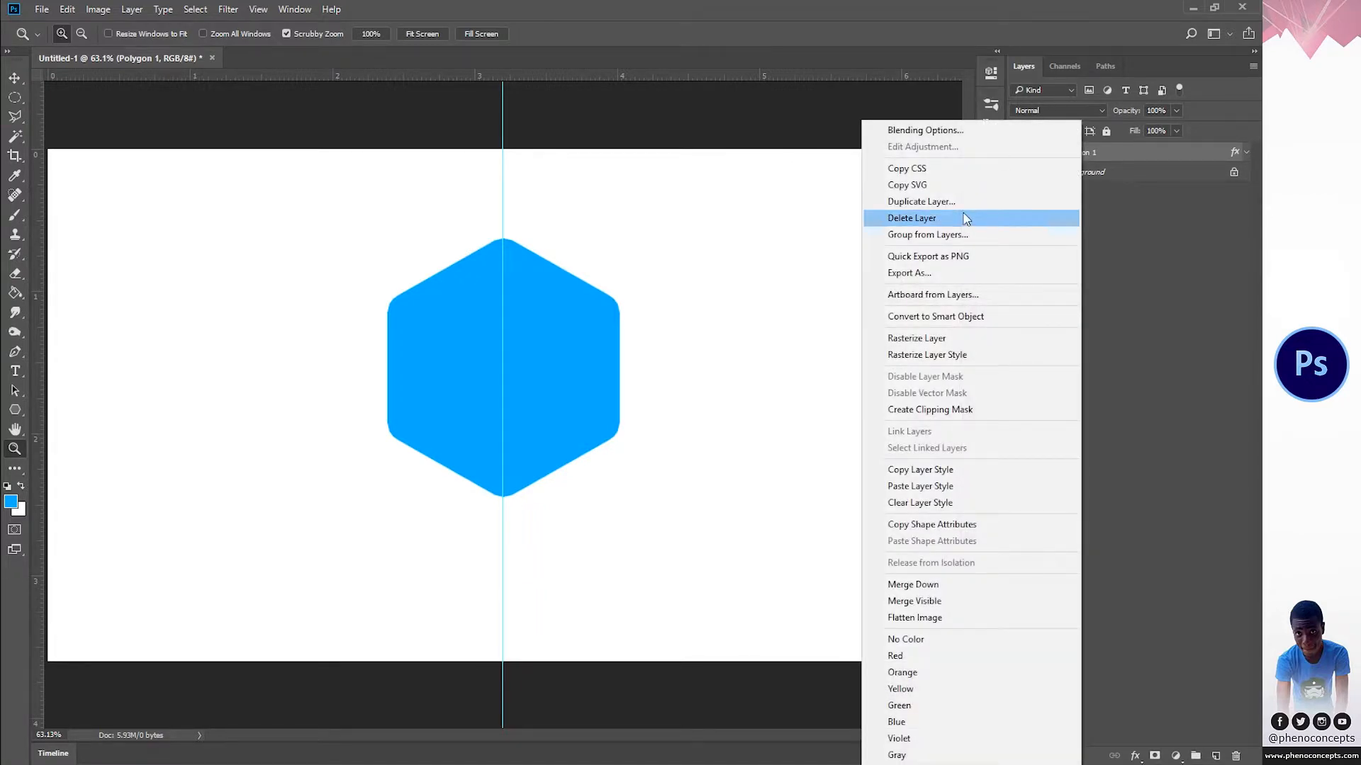
left_click(955, 356)
Step: Try moving the rasterized hexagon away from the guide, and undo the move
left_click(14, 78)
left_click_drag(532, 326, 556, 310)
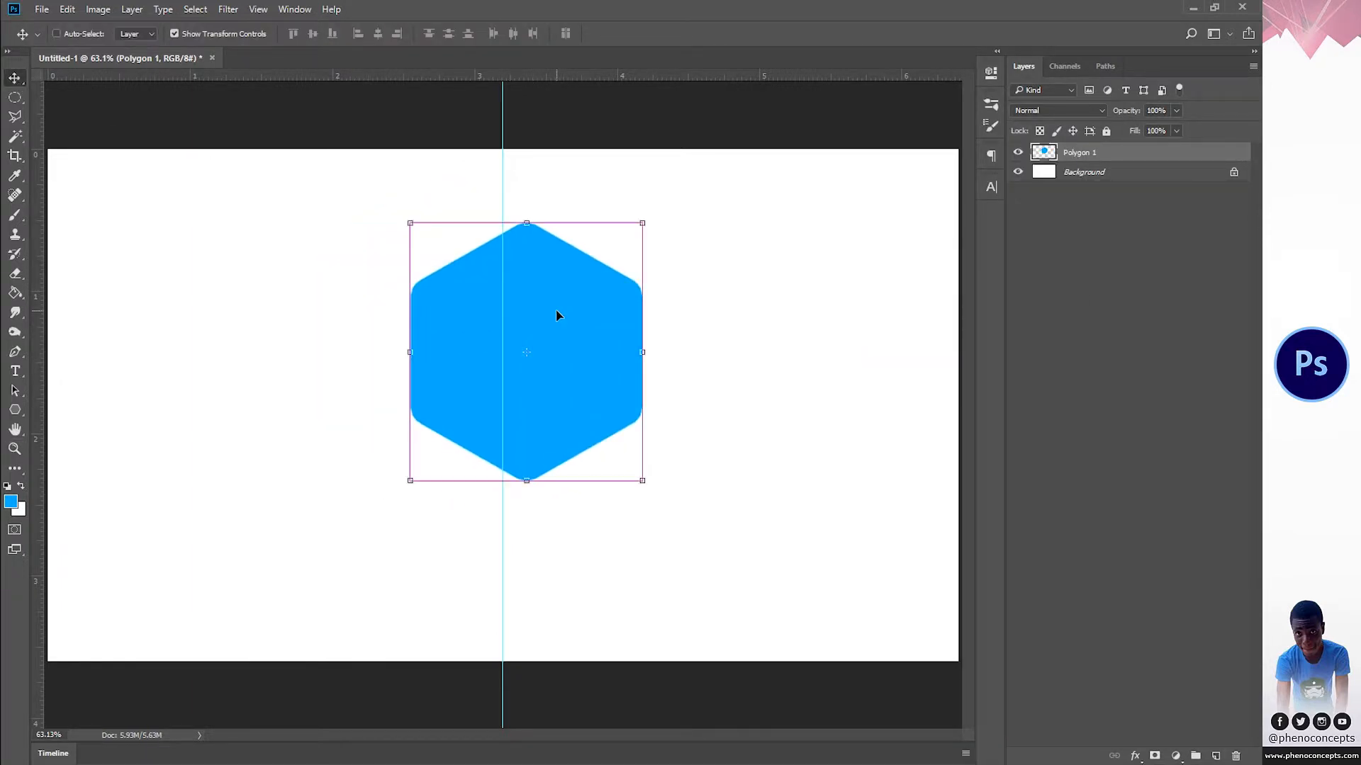
key("ctrl+z")
Step: Add a white letter W in 200 pt Freestyle Script over the hexagon and move it down onto the shape
left_click(15, 371)
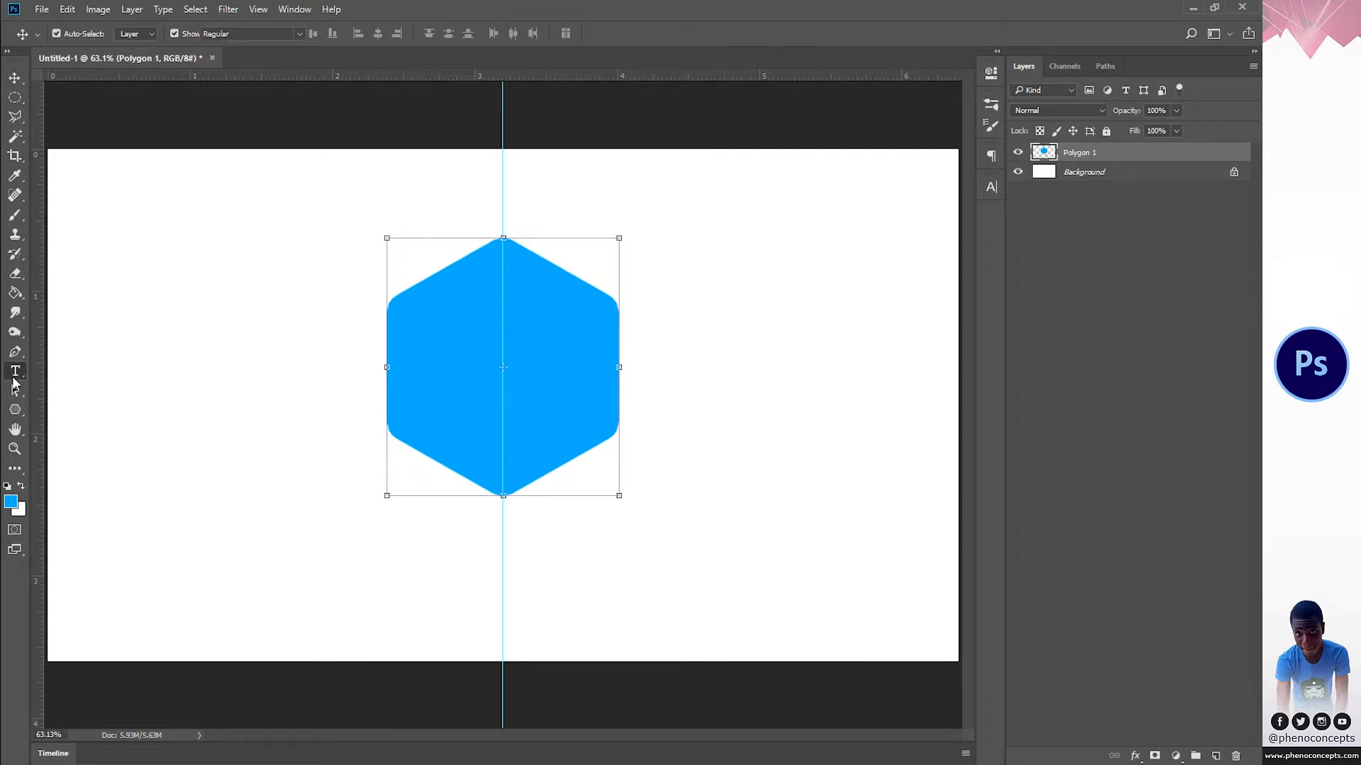
left_click(20, 487)
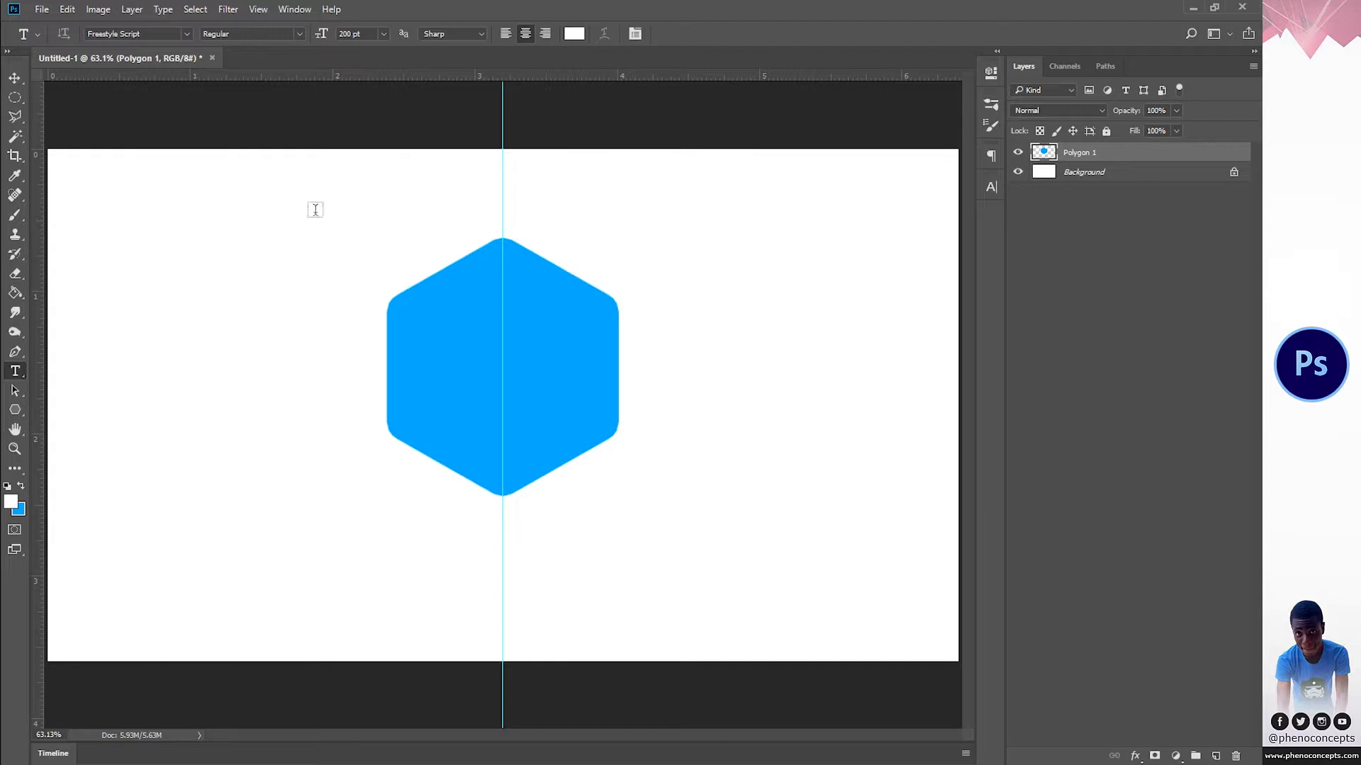
left_click(482, 367)
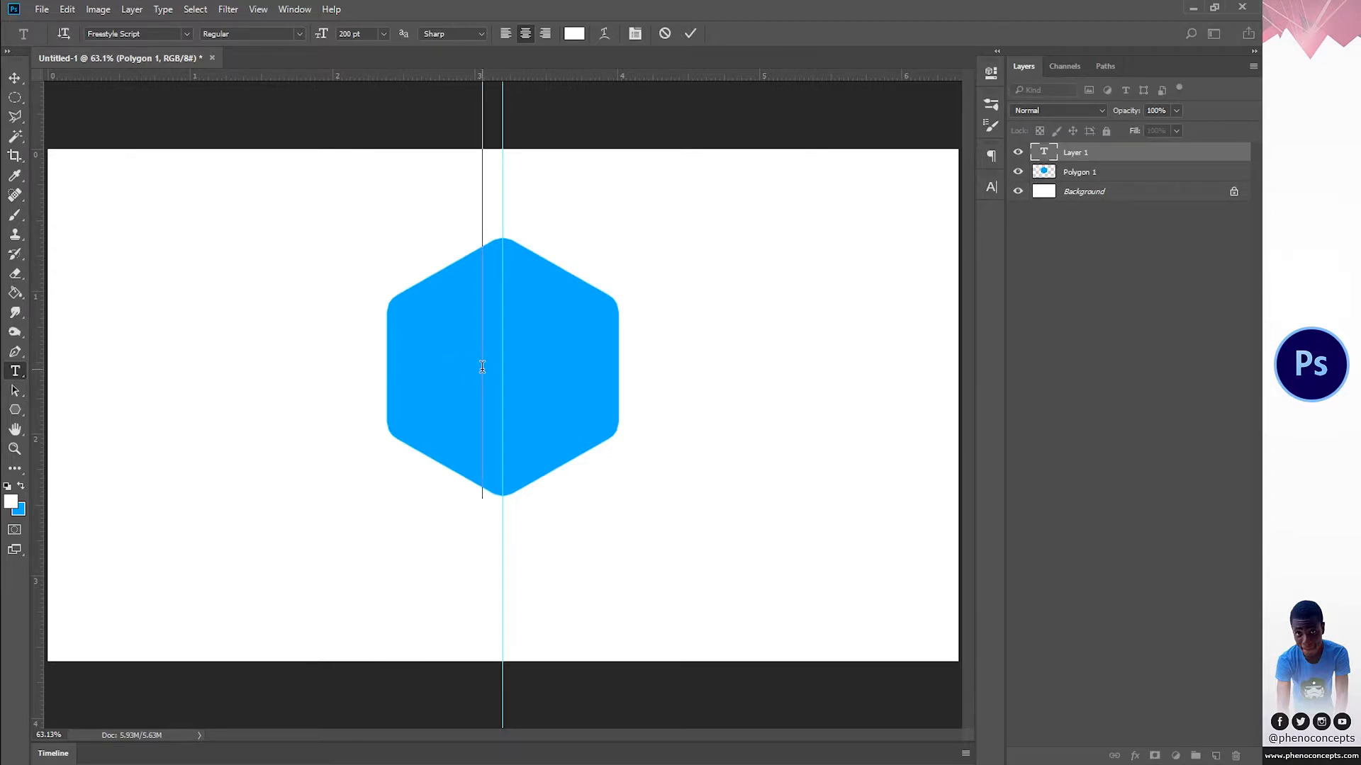
type("w")
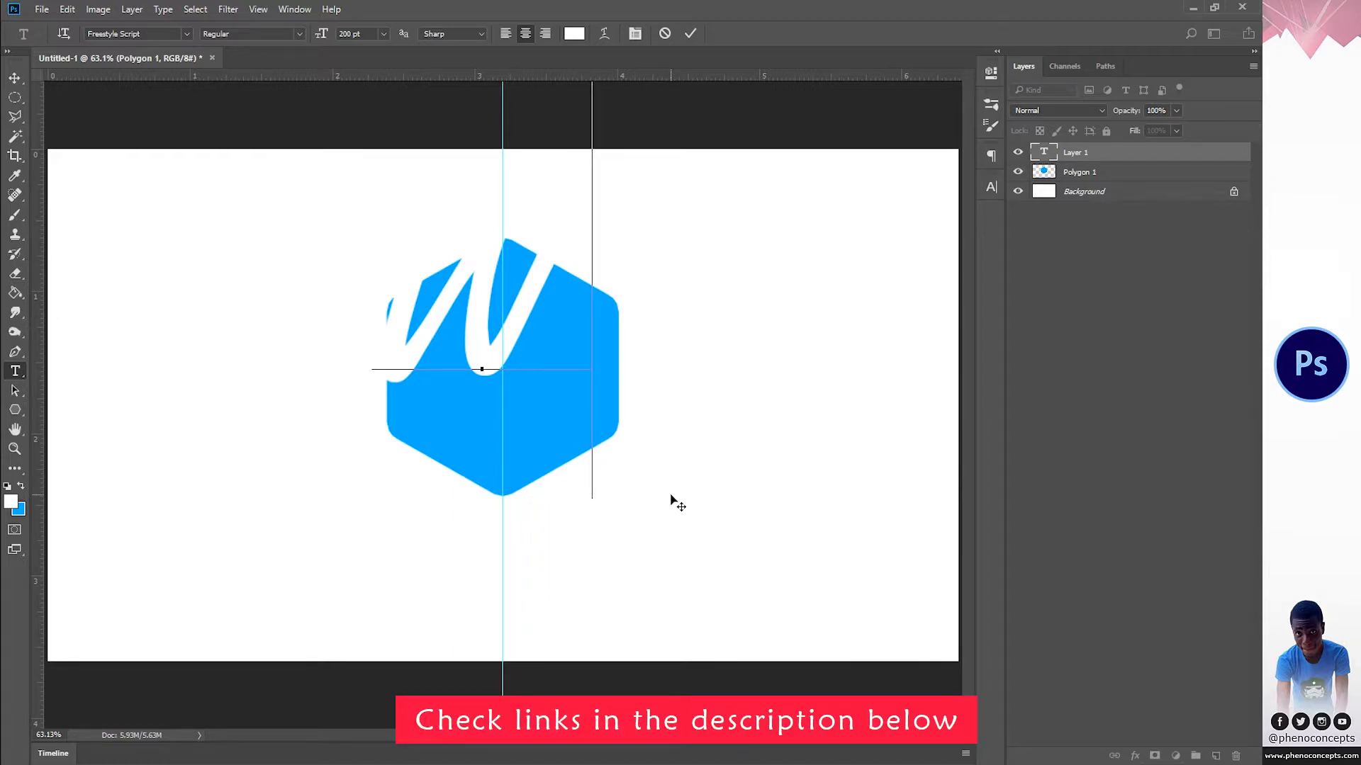
left_click_drag(671, 495, 673, 632)
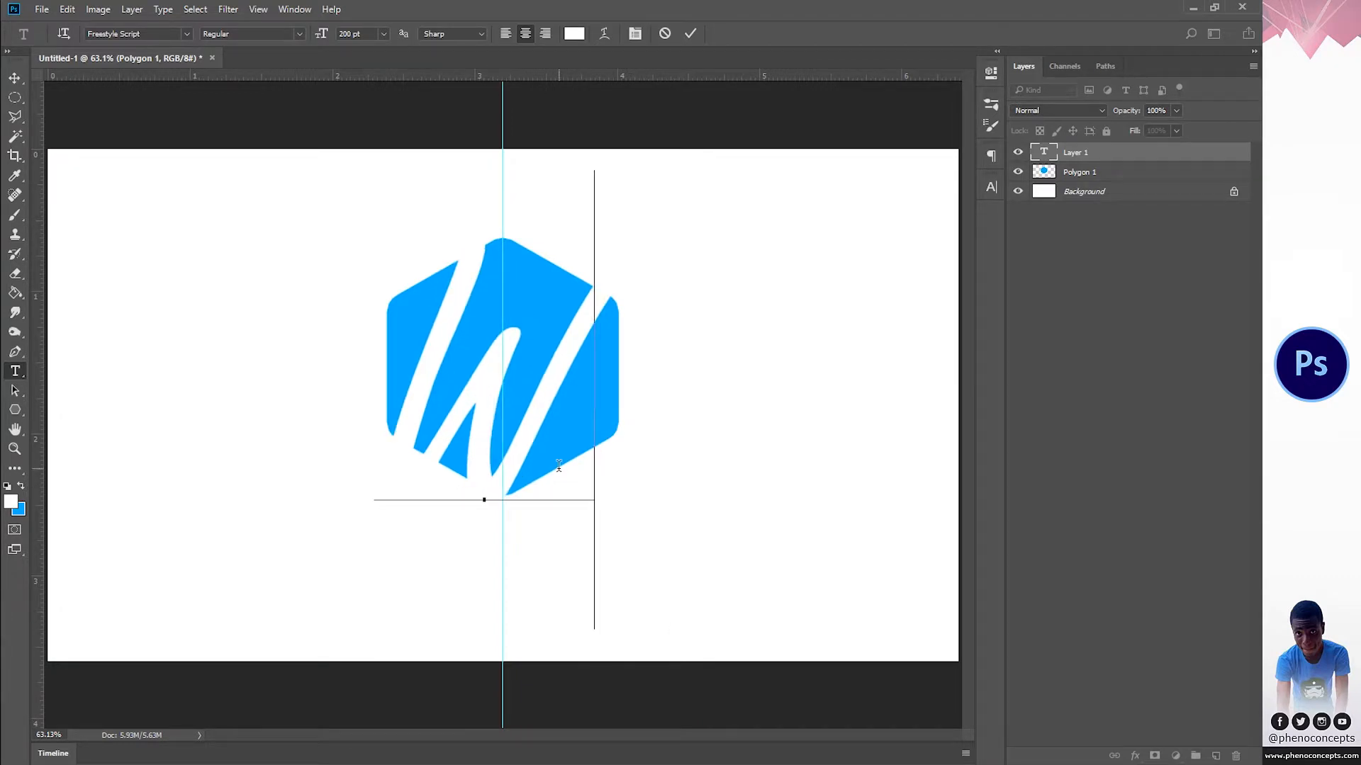
Step: Set the W's font size to 150 pt, shift it slightly up within the hexagon, and commit the text
key("ctrl+a")
left_click(318, 34)
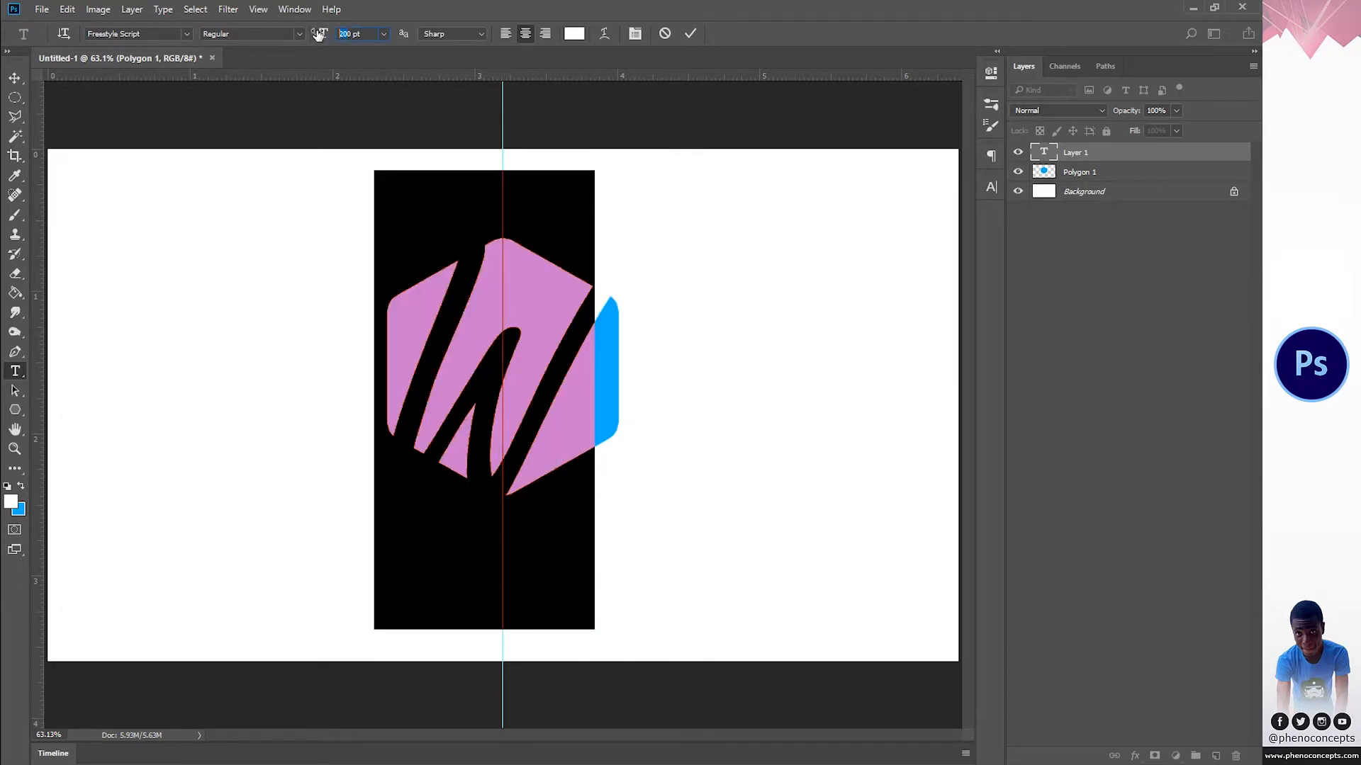
type("150")
key("Return")
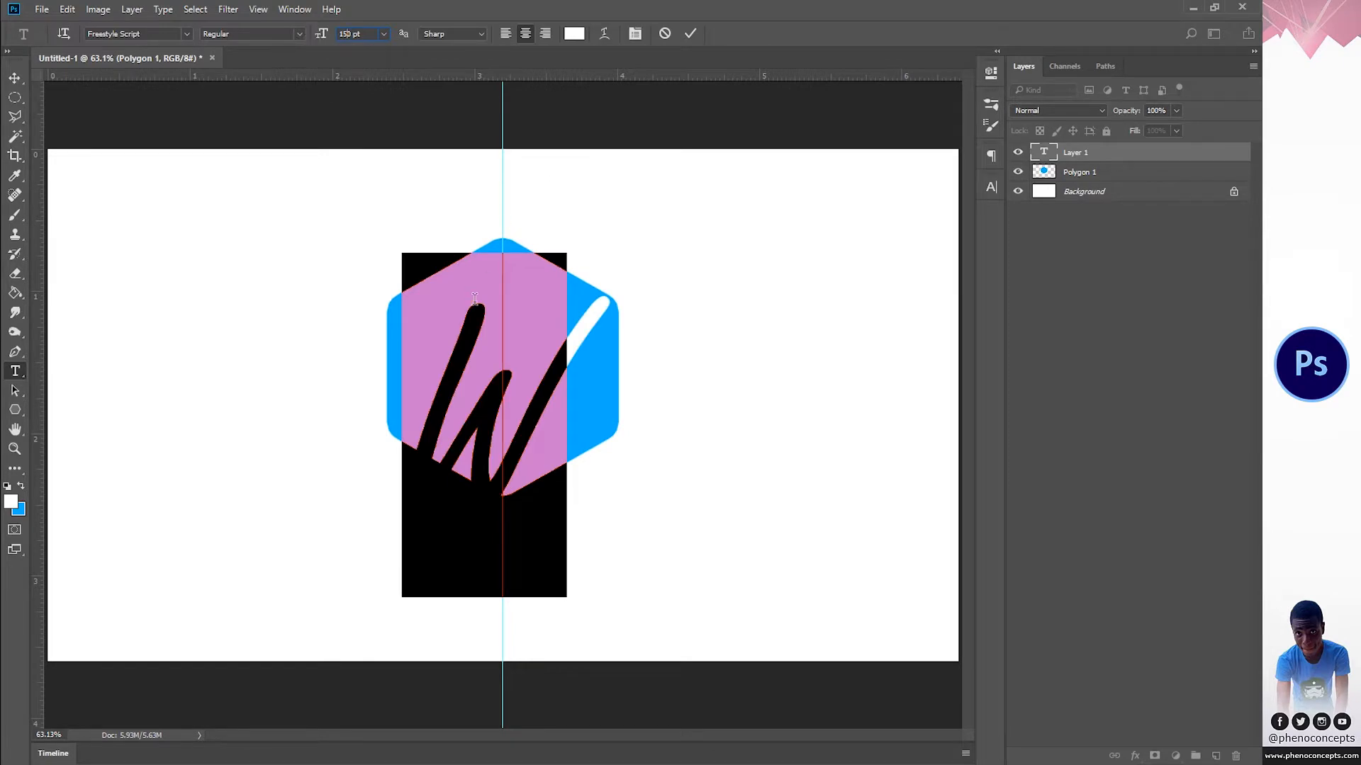
left_click(562, 489)
mouse_move(632, 592)
left_mouse_down()
mouse_move(636, 553)
mouse_move(626, 583)
left_mouse_up()
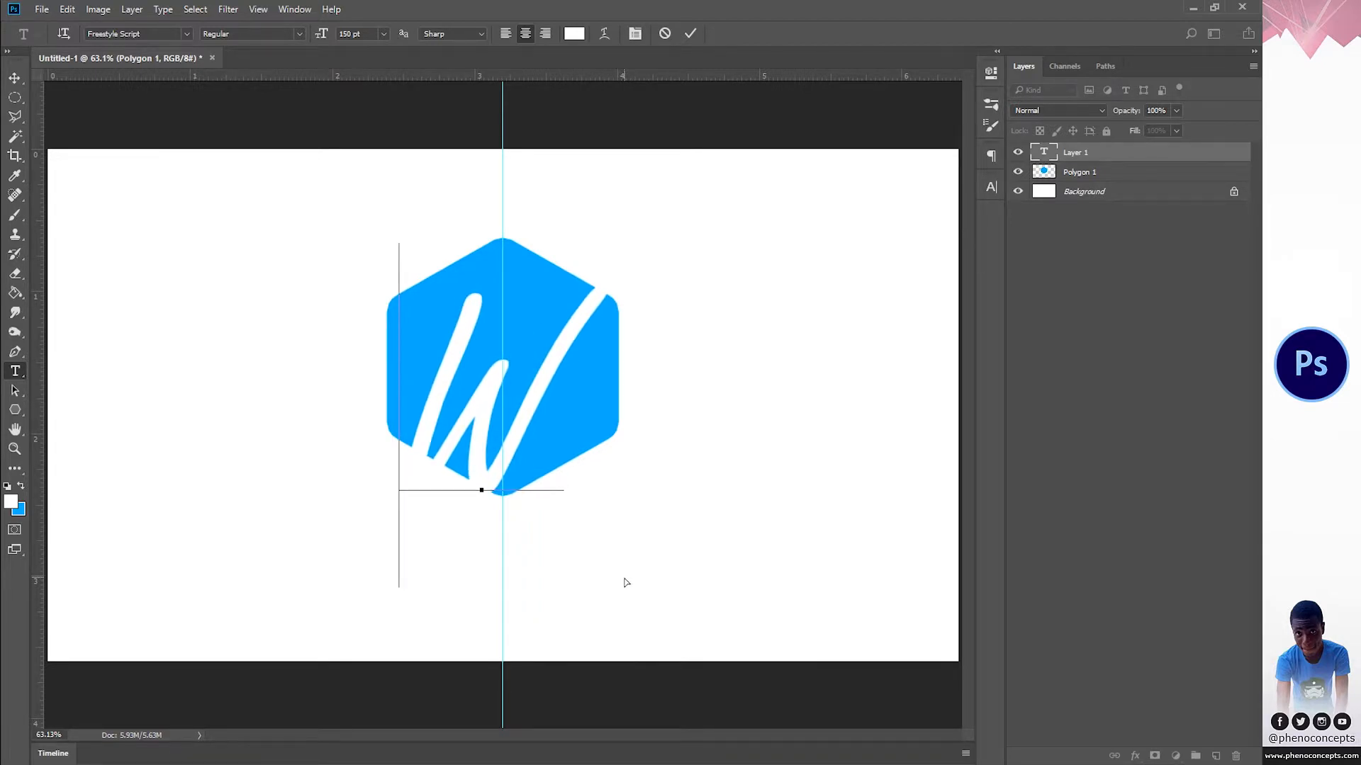
left_click(691, 32)
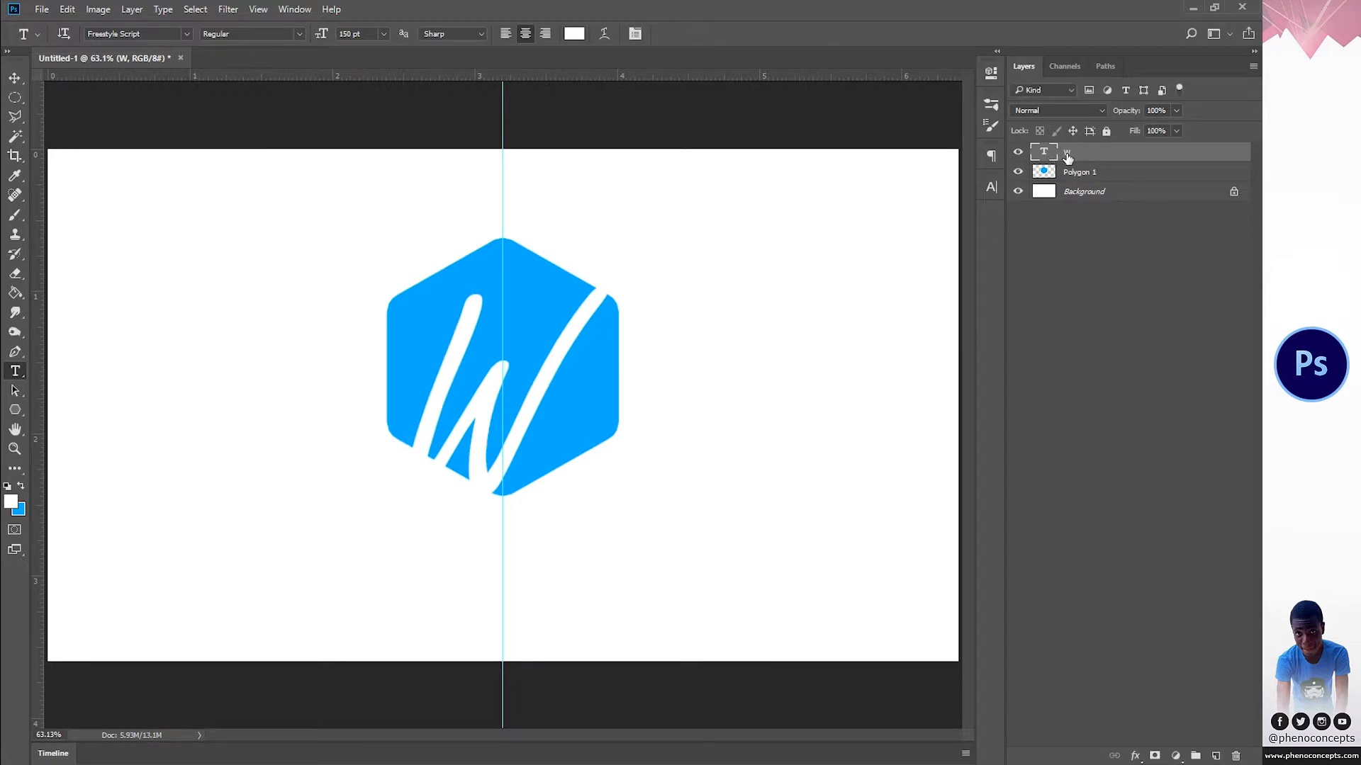
Step: Duplicate the W text layer and place the copy beneath the original W layer
key("ctrl+j")
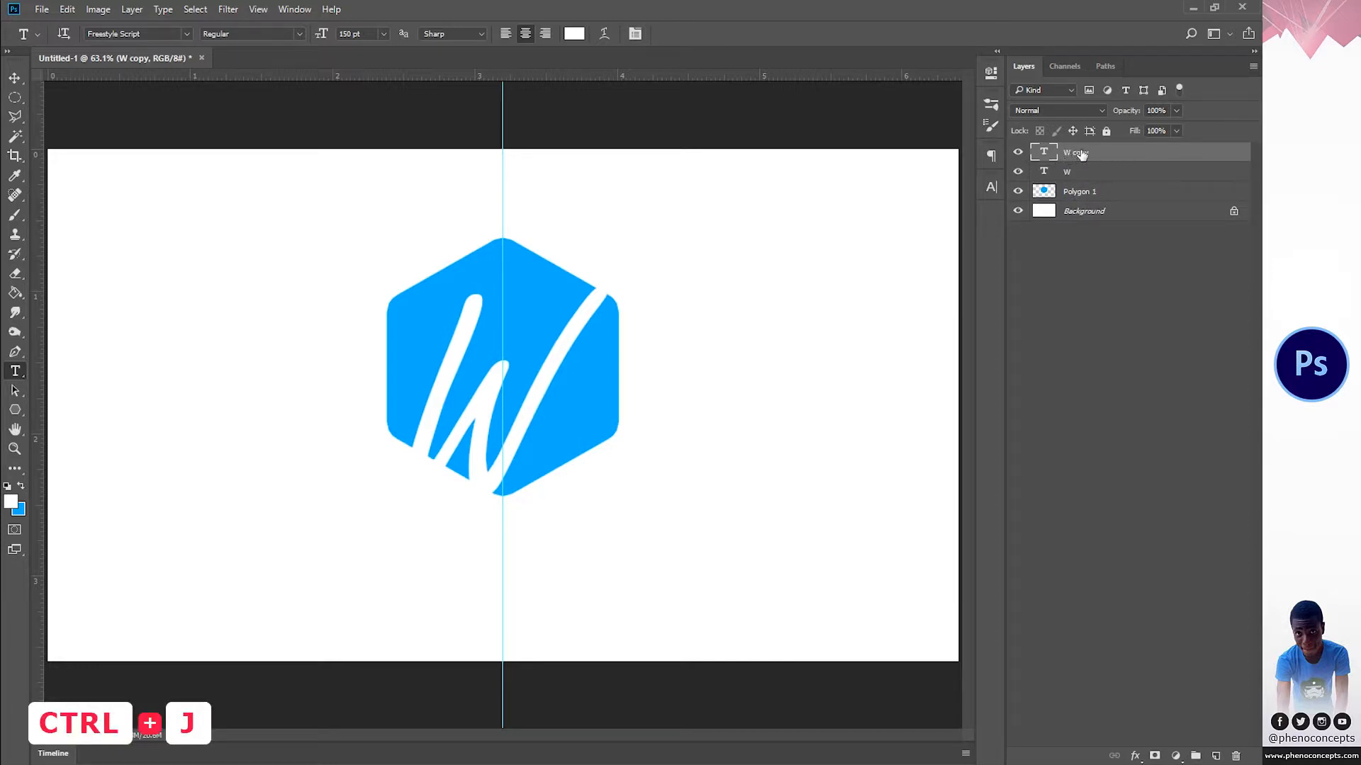
left_click_drag(1082, 155, 1077, 183)
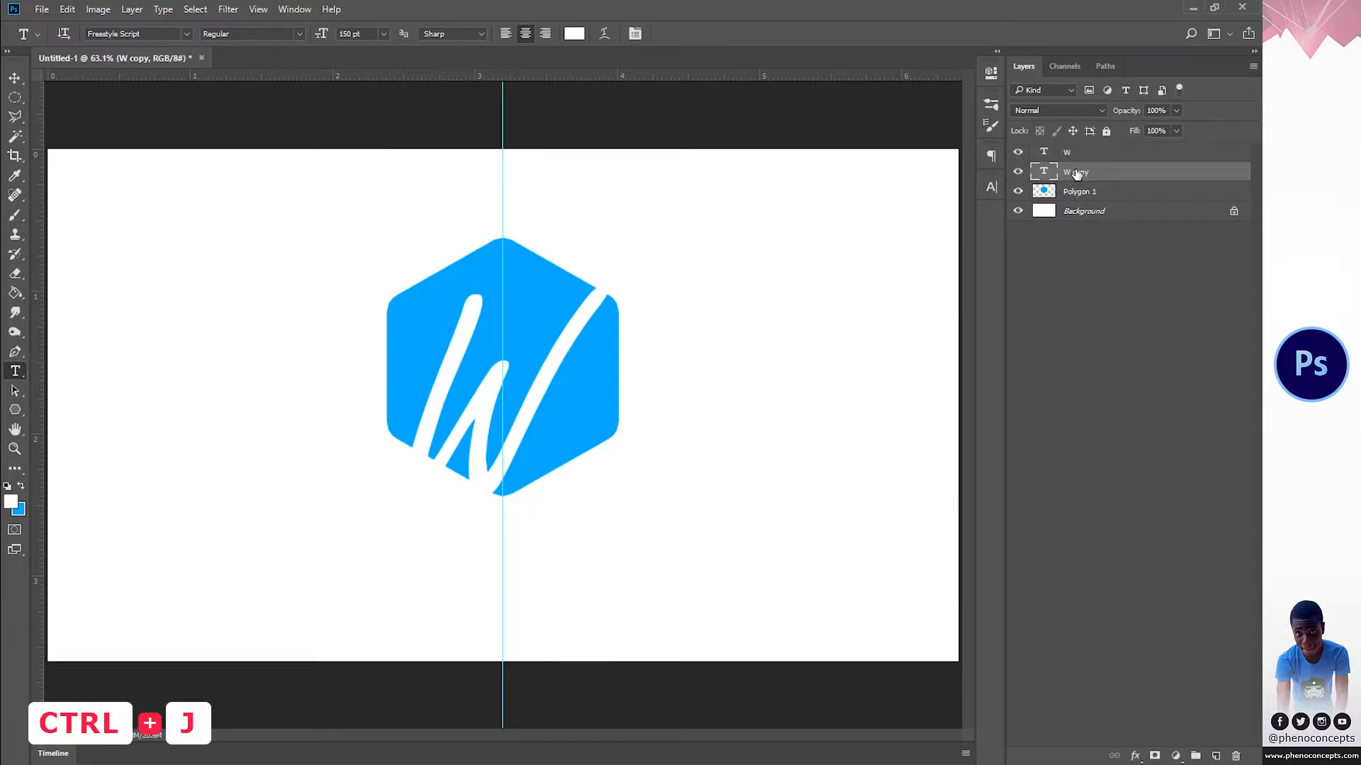
Step: Recolor the lower W text copy to black (#000000) and briefly hide the white W above to check it
double_click(1043, 172)
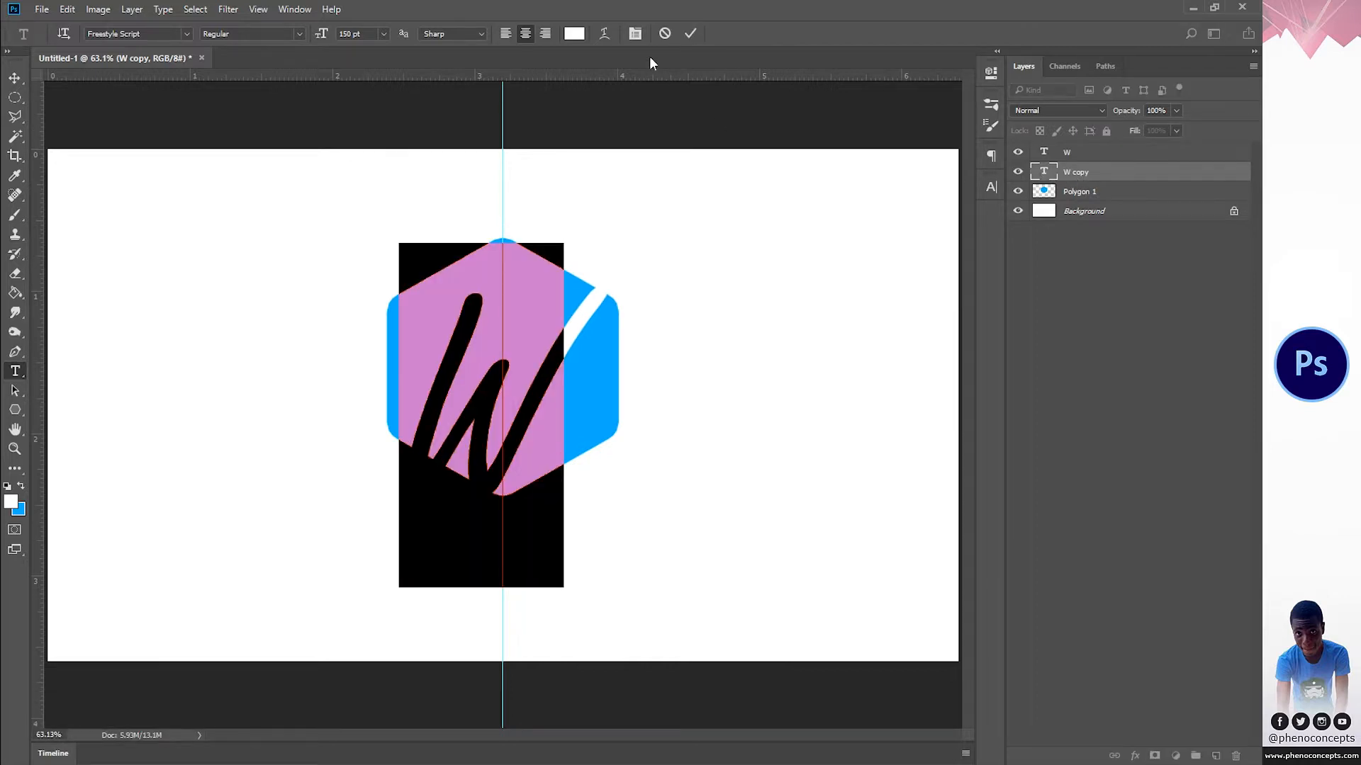
left_click(572, 33)
type("000000")
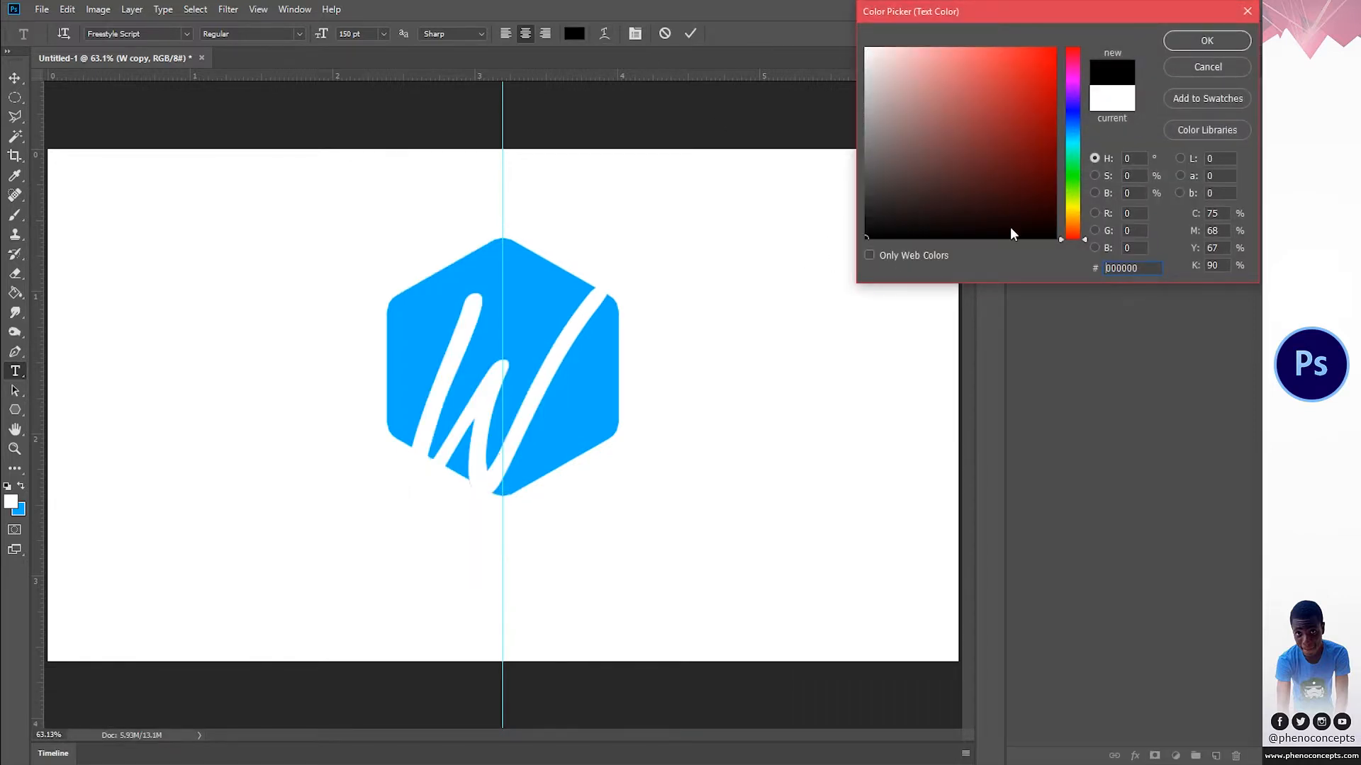
left_click(1169, 44)
left_click(691, 33)
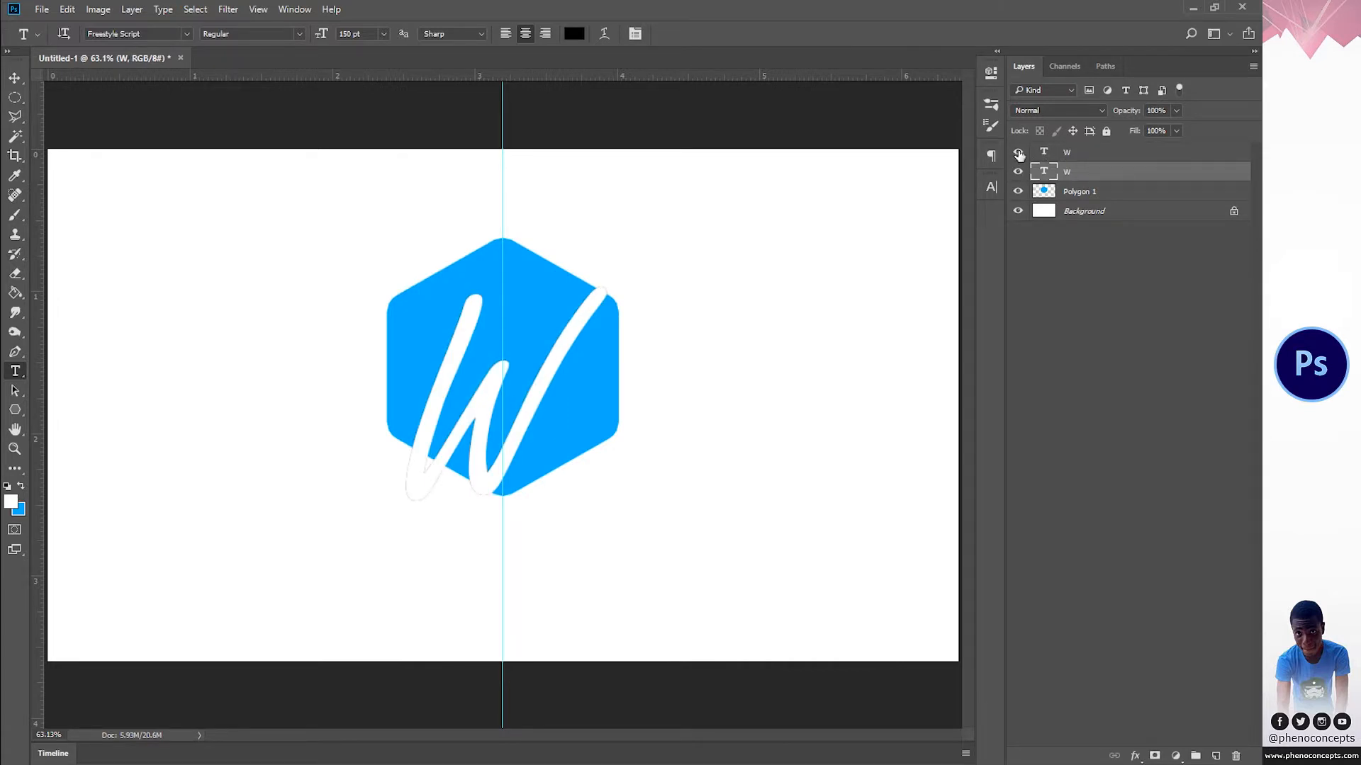
left_click(1018, 154)
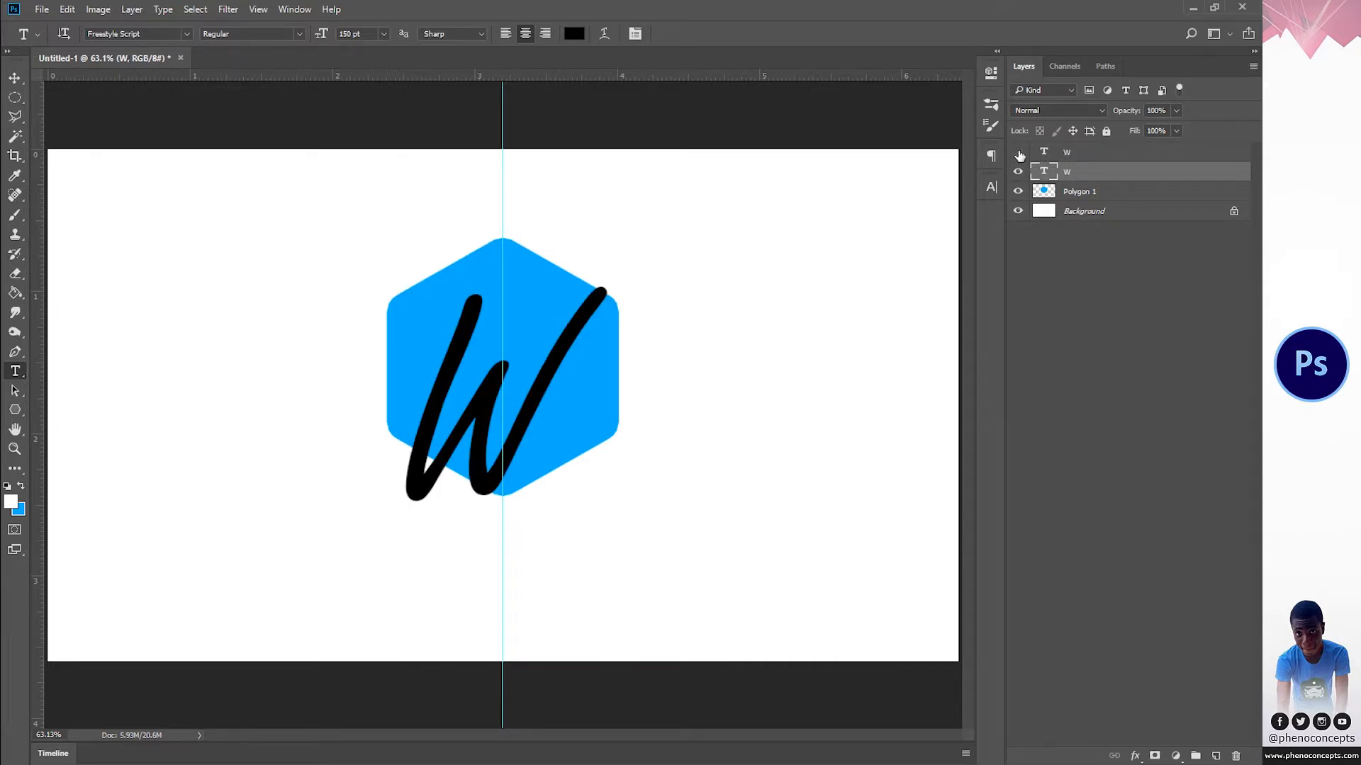
left_click(1018, 154)
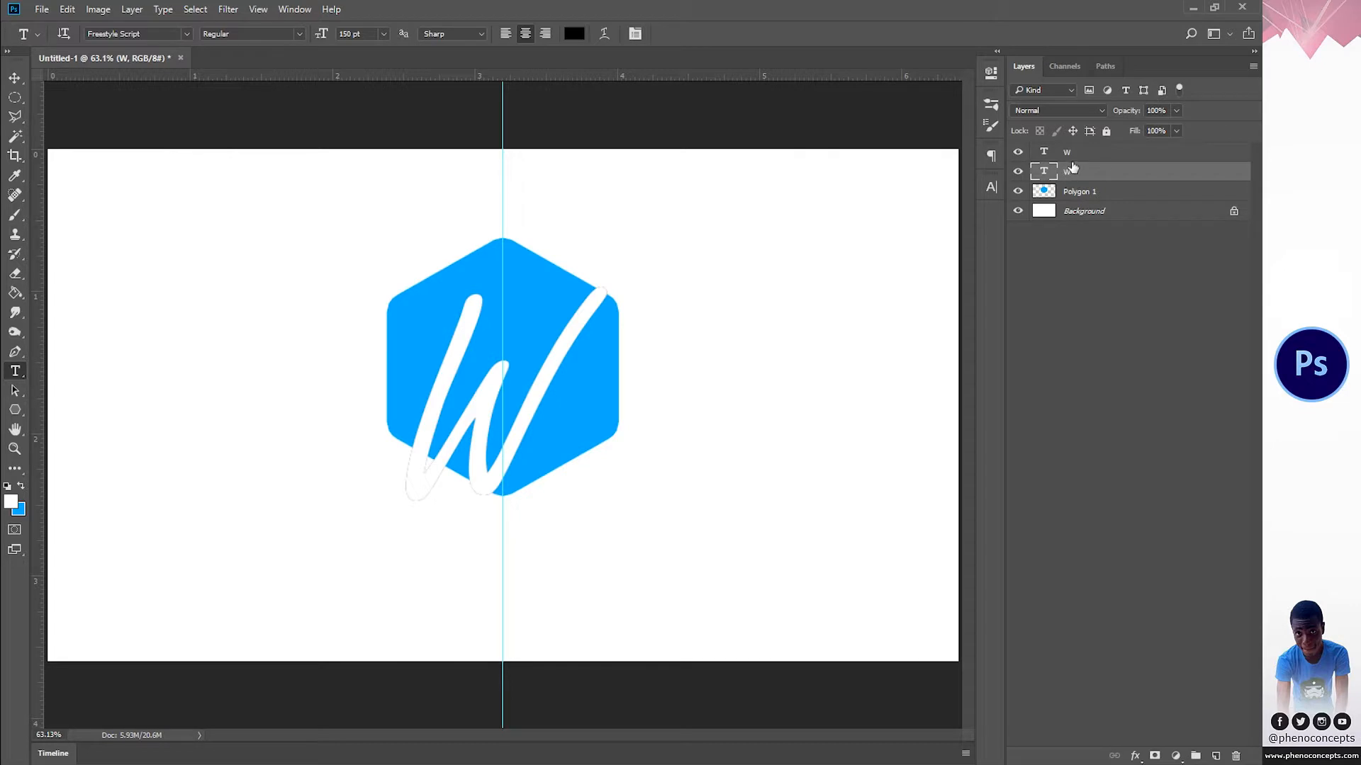
Step: Rotate the black W copy by -45° and toggle its visibility to compare it with the white W
left_click(1072, 153)
left_click(1074, 172)
left_click(14, 77)
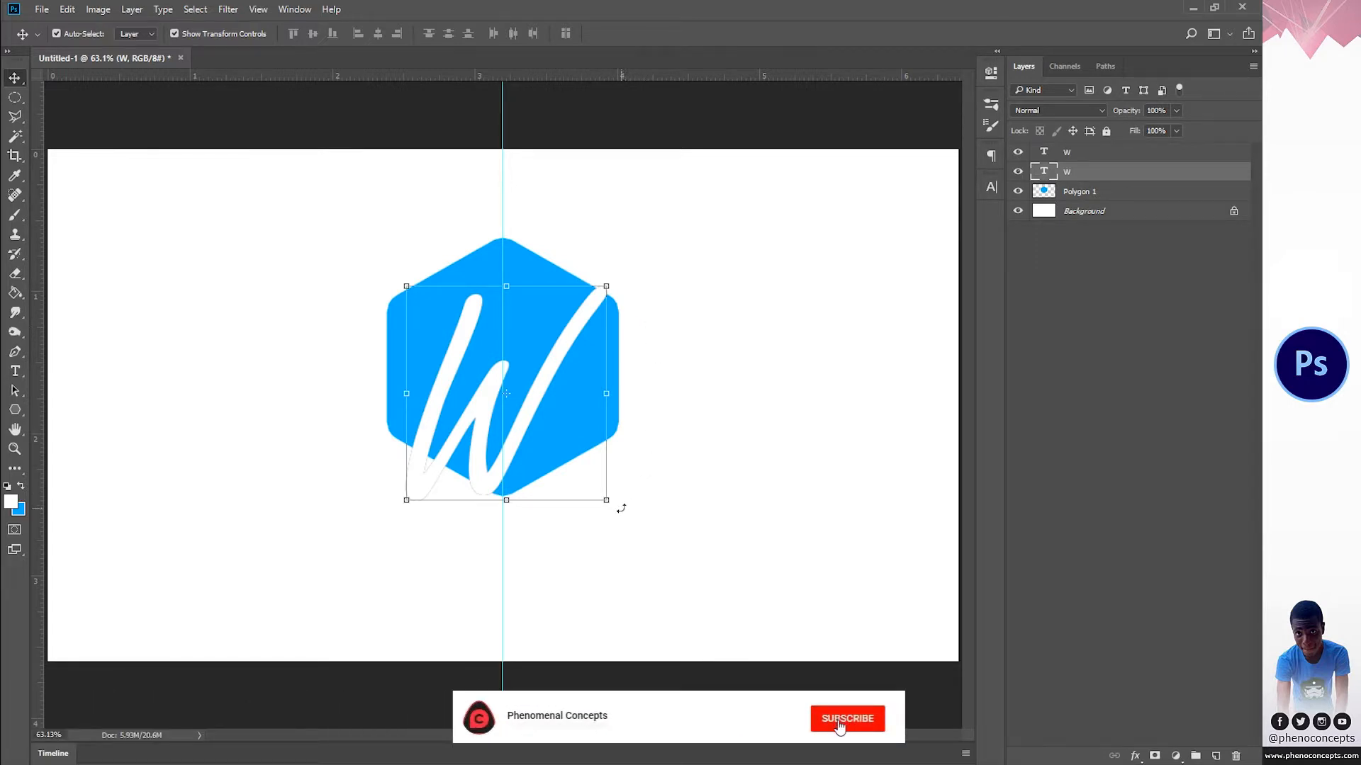
left_click_drag(621, 508, 653, 427)
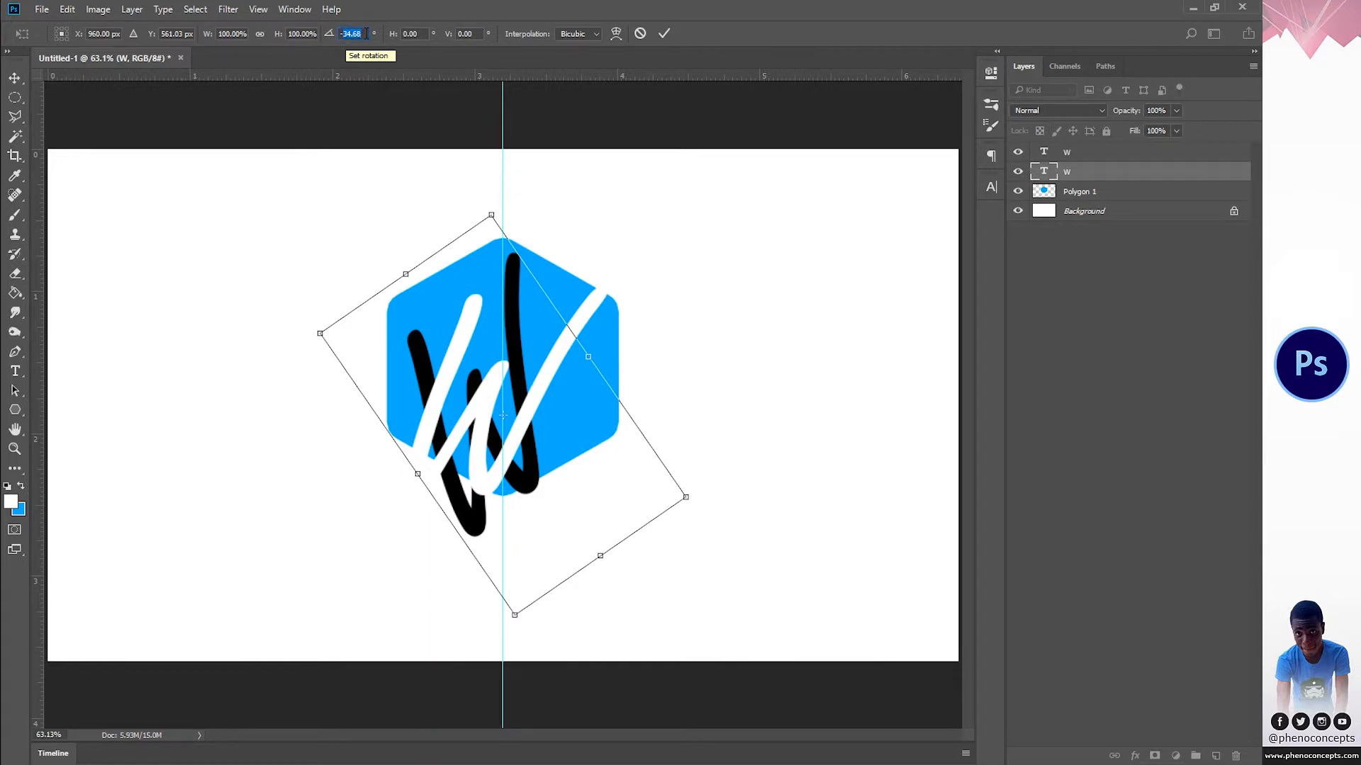
type("-45")
key("Return")
key("Return")
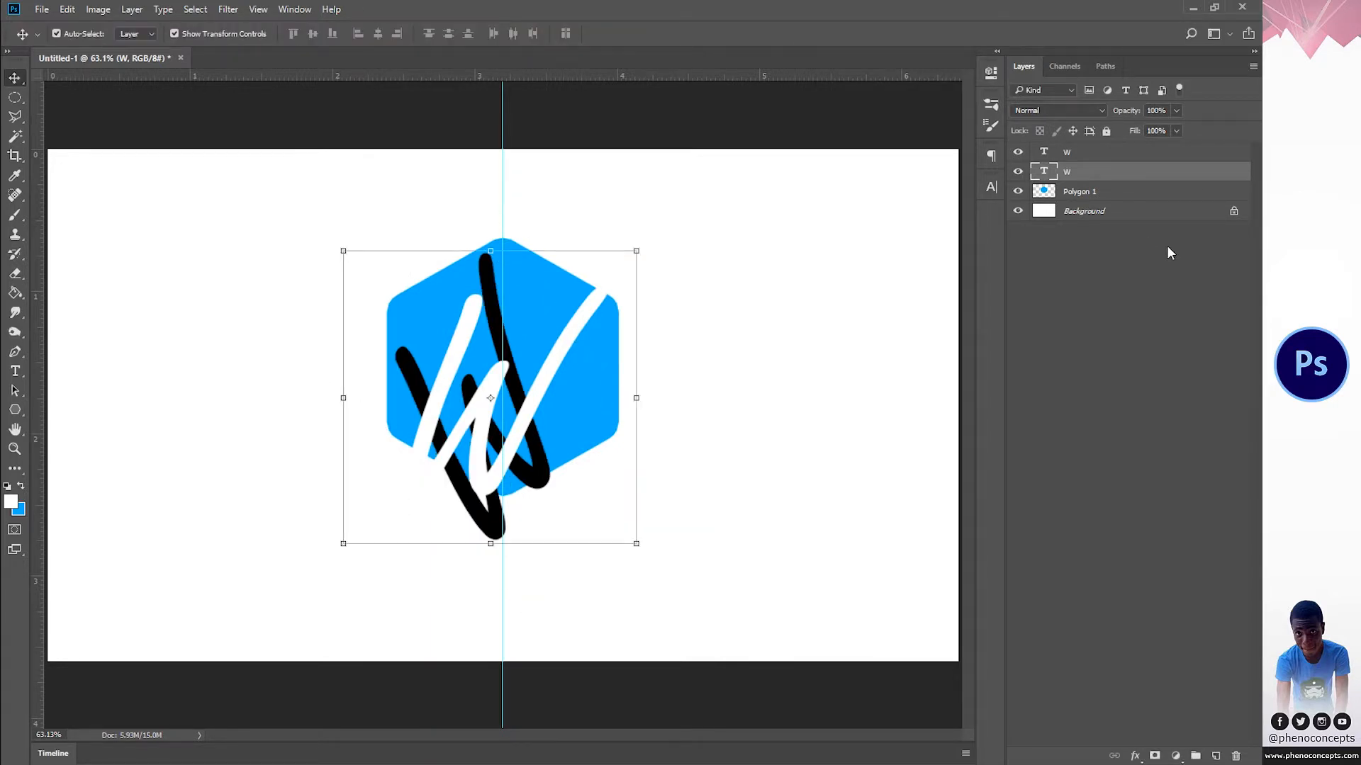
left_click(1018, 173)
left_click(1019, 175)
left_click(1019, 174)
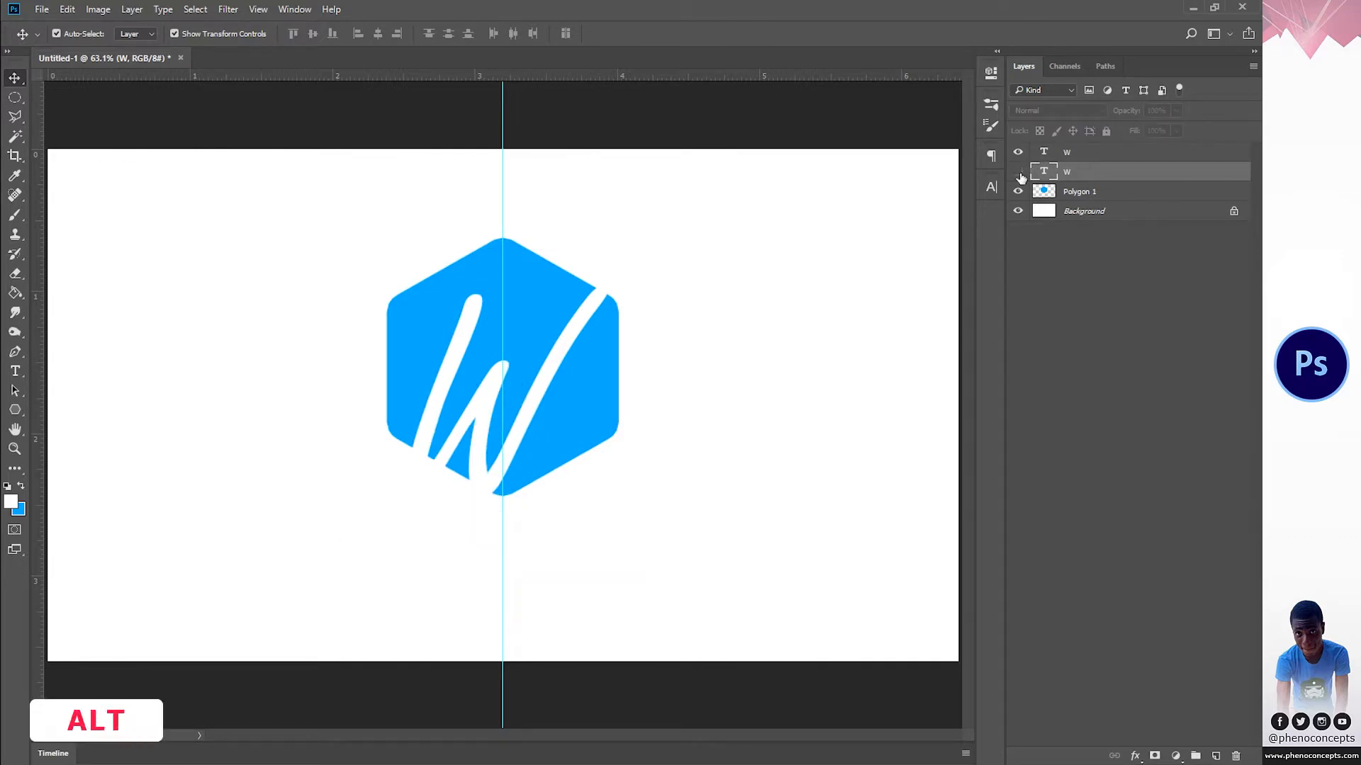
left_click(1019, 174)
Step: Duplicate the black W repeatedly with small nudges to the right, up to W copy 203, building a long solid shadow
key("alt+Right")
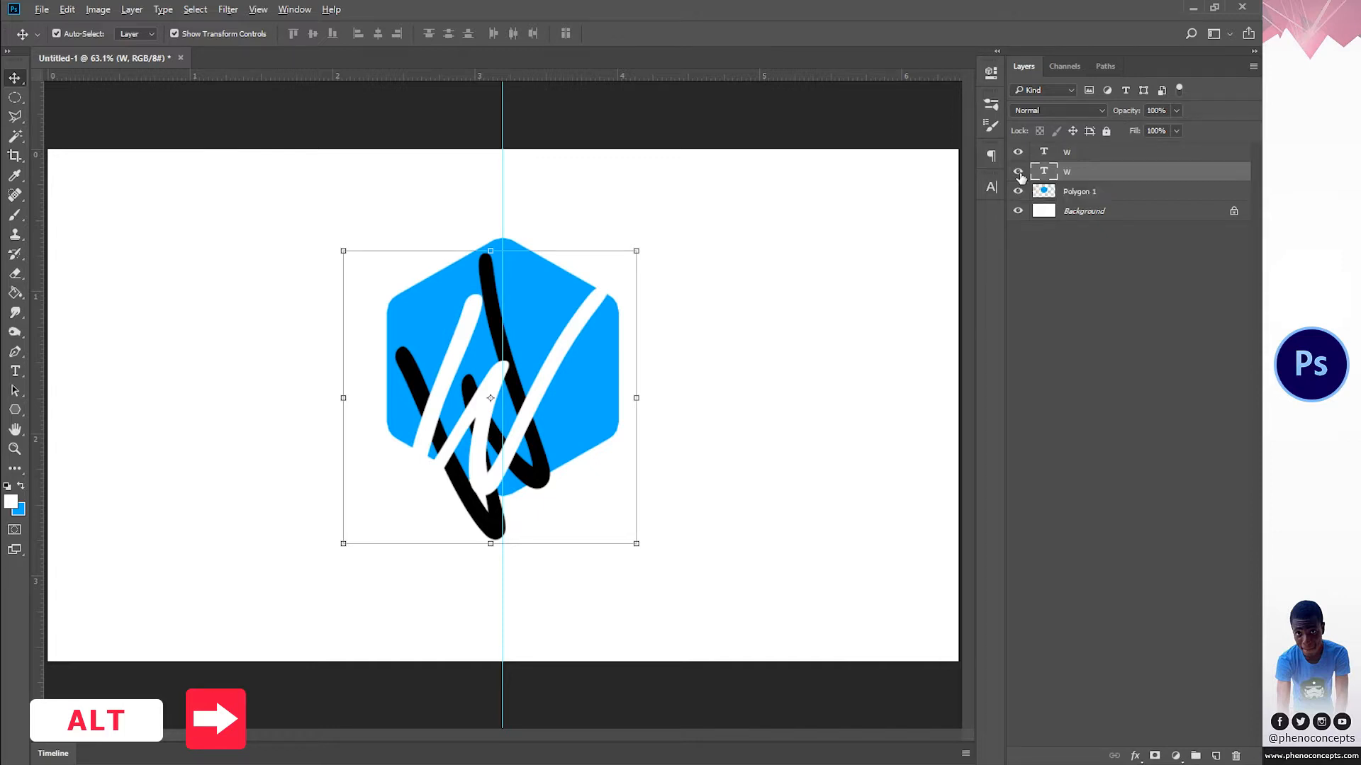
key("alt+Right")
key("alt+Right")
key("alt+Right")
key("alt+Right")
key("alt+Right")
key("alt+Right")
key("alt+Right")
key("alt+Right")
key("alt+Right")
key("alt+Right")
key("alt+Right")
key("alt+Right")
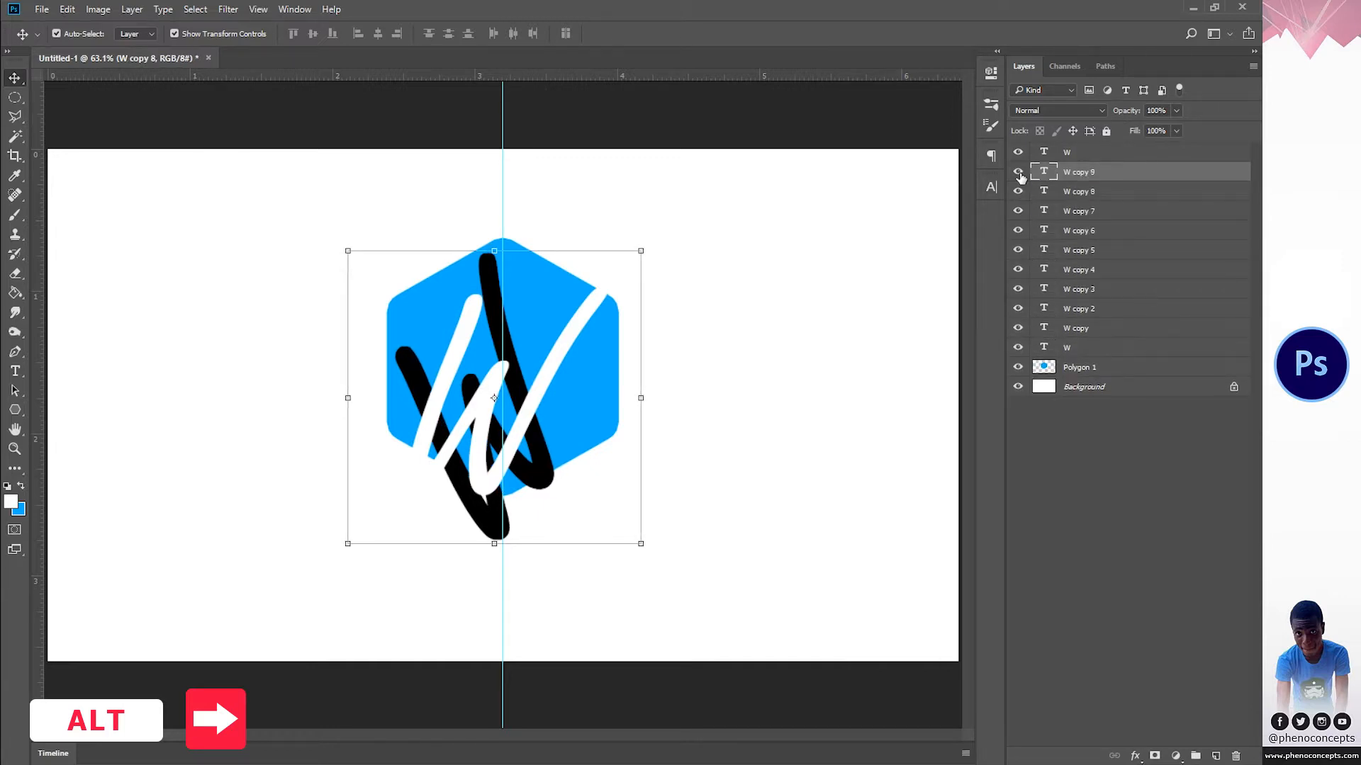
key("alt+Right")
key("alt+Right")
key("alt+Right")
key("alt+Right")
key("alt+Right")
key("alt+Right")
key("alt+Right")
key("alt+Right")
key("alt+Right")
key("alt+Right")
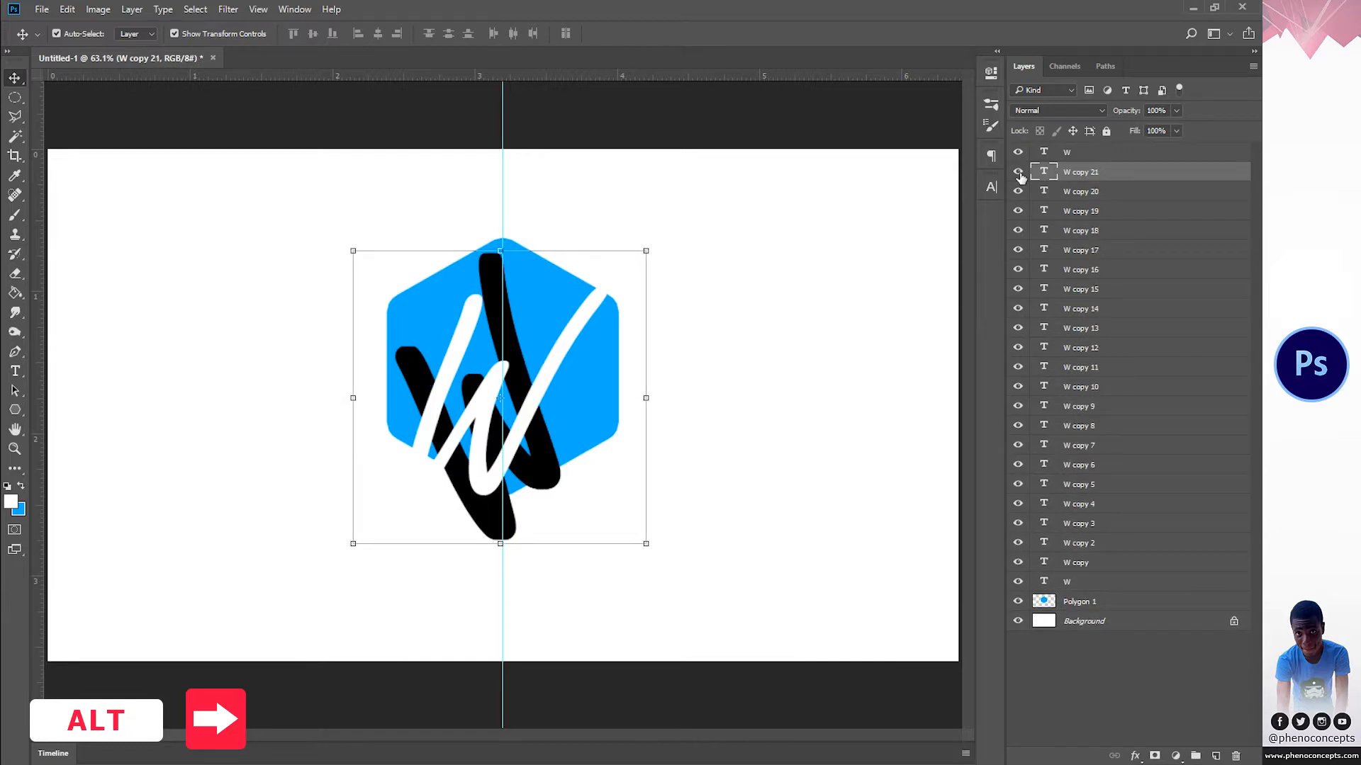
key("Right")
key("Right")
key("Right")
key("Right")
key("Right")
key("Right")
key("Right")
key("Right")
key("Right")
key("Right")
key("Right")
key("Right")
key("Right")
key("Right")
key("Right")
key("Right")
key("Right")
key("Right")
key("Right")
key("Right")
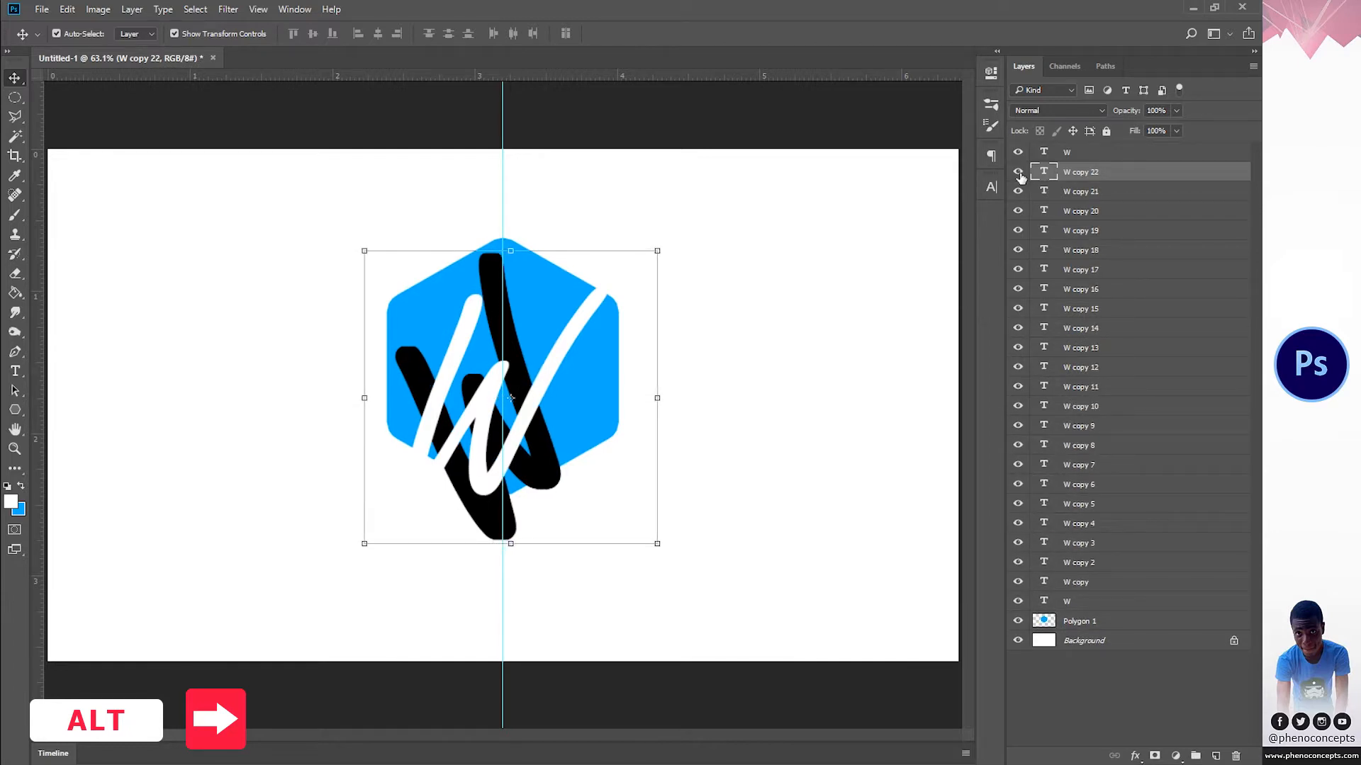
key("alt+Right")
key("alt+Right")
key("alt+Right")
key("alt+Right")
key("alt+Right")
key("alt+Right")
key("alt+Right")
key("alt+Right")
key("alt+Right")
key("alt+Right")
key("alt+Right")
key("alt+Right")
key("alt+Right")
key("alt+Right")
key("alt+Right")
key("alt+Right")
key("alt+Right")
key("alt+Right")
key("alt+Right")
key("alt+Right")
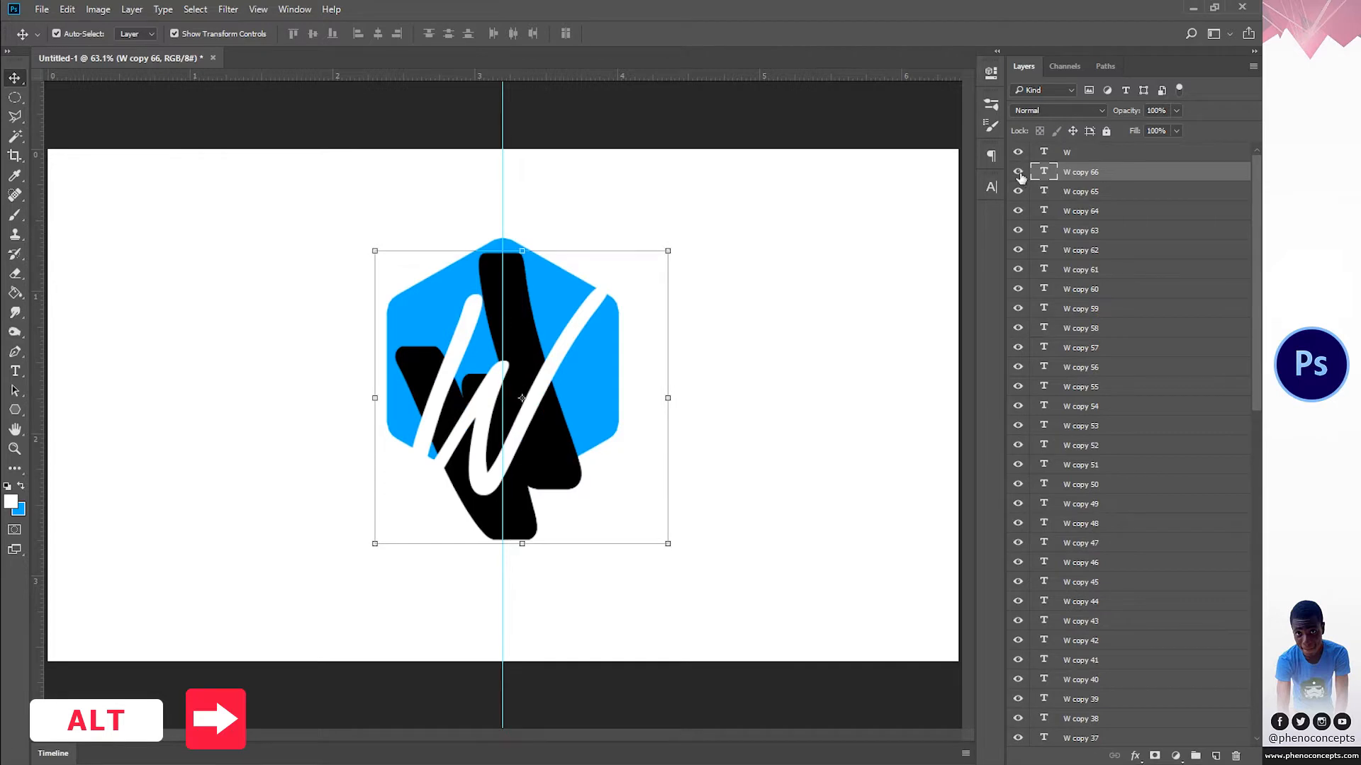
key("Right")
key("Right")
key("Right")
key("Right")
key("Right")
key("Right")
key("Right")
key("Right")
key("Right")
key("Right")
key("Right")
key("Right")
key("Right")
key("Right")
key("Right")
key("Right")
key("Right")
key("Right")
key("Right")
key("Right")
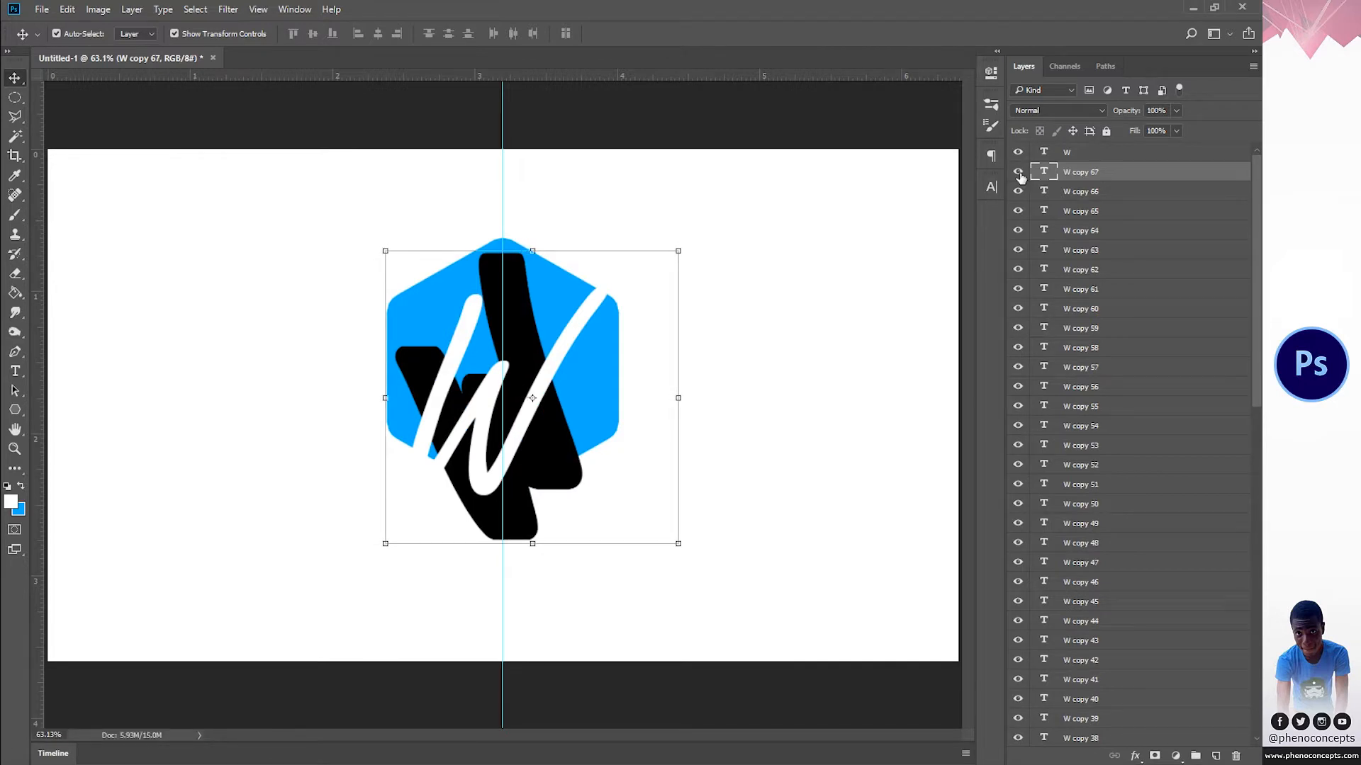
key("alt+Right")
key("alt+Right")
key("alt+Right")
key("alt+Right")
key("alt+Right")
key("alt+Right")
key("alt+Right")
key("alt+Right")
key("alt+Right")
key("alt+Right")
key("alt+Right")
key("alt+Right")
key("alt+Right")
key("alt+Right")
key("alt+Right")
key("alt+Right")
key("alt+Right")
key("alt+Right")
key("alt+Right")
key("alt+Right")
key("alt+Right")
key("alt+Right")
key("alt+Right")
key("alt+Right")
key("alt+Right")
key("alt+Right")
key("alt+Right")
key("alt+Right")
key("alt+Right")
key("alt+Right")
key("alt+Right")
key("alt+Right")
key("alt+Right")
key("alt+Right")
key("alt+Right")
key("alt+Right")
key("alt+Right")
key("alt+Right")
key("alt+Right")
key("alt+Right")
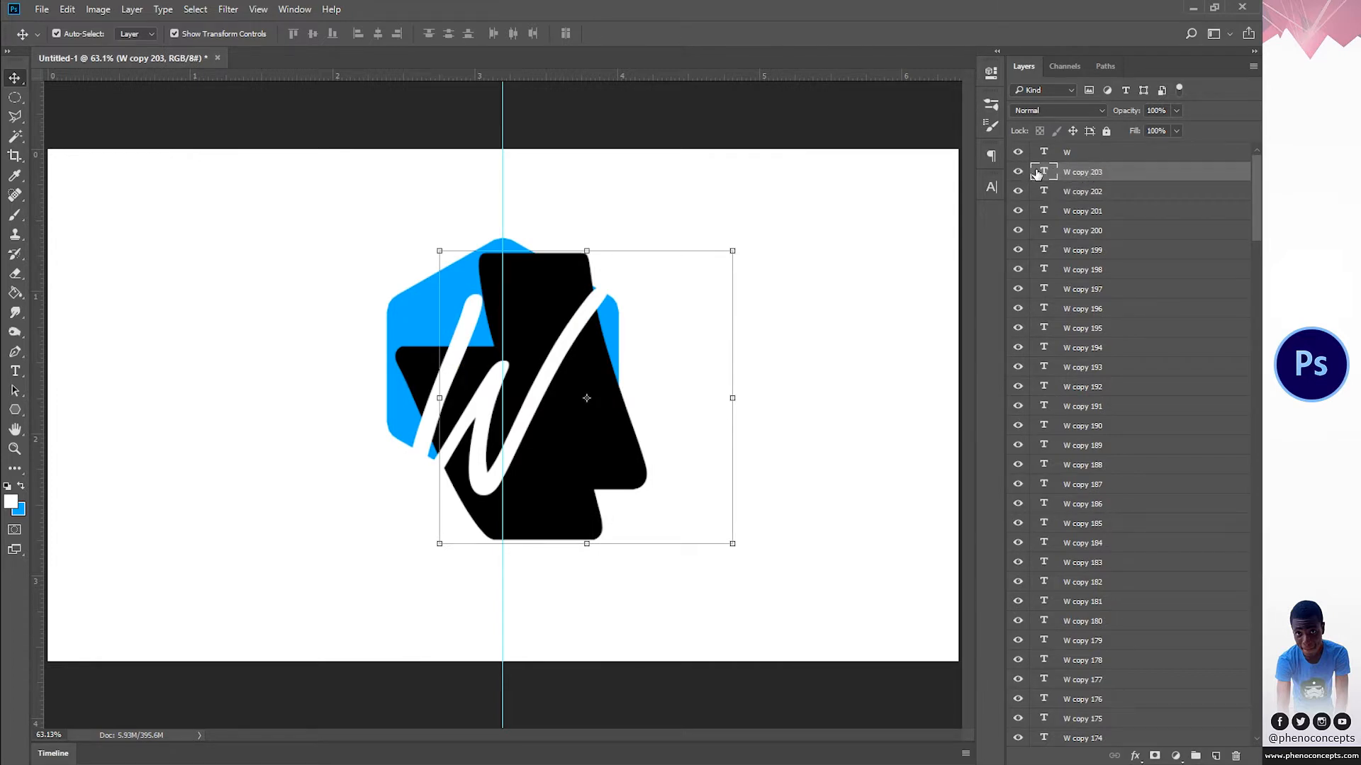
Step: Select all the black W layers down to the first one, rasterize their type, and merge them into one shadow layer
left_click_drag(1256, 195, 1258, 673)
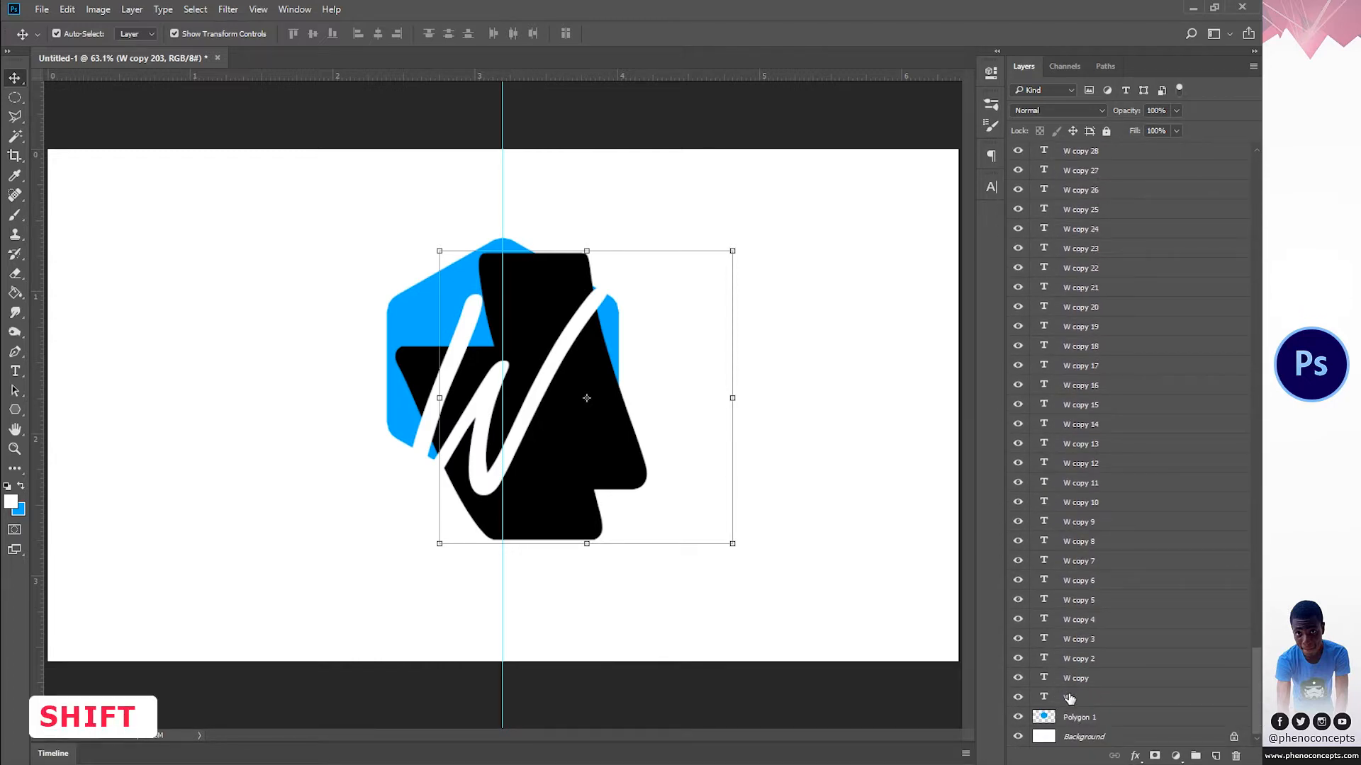
left_click(1070, 700, "shift")
right_click(1093, 496)
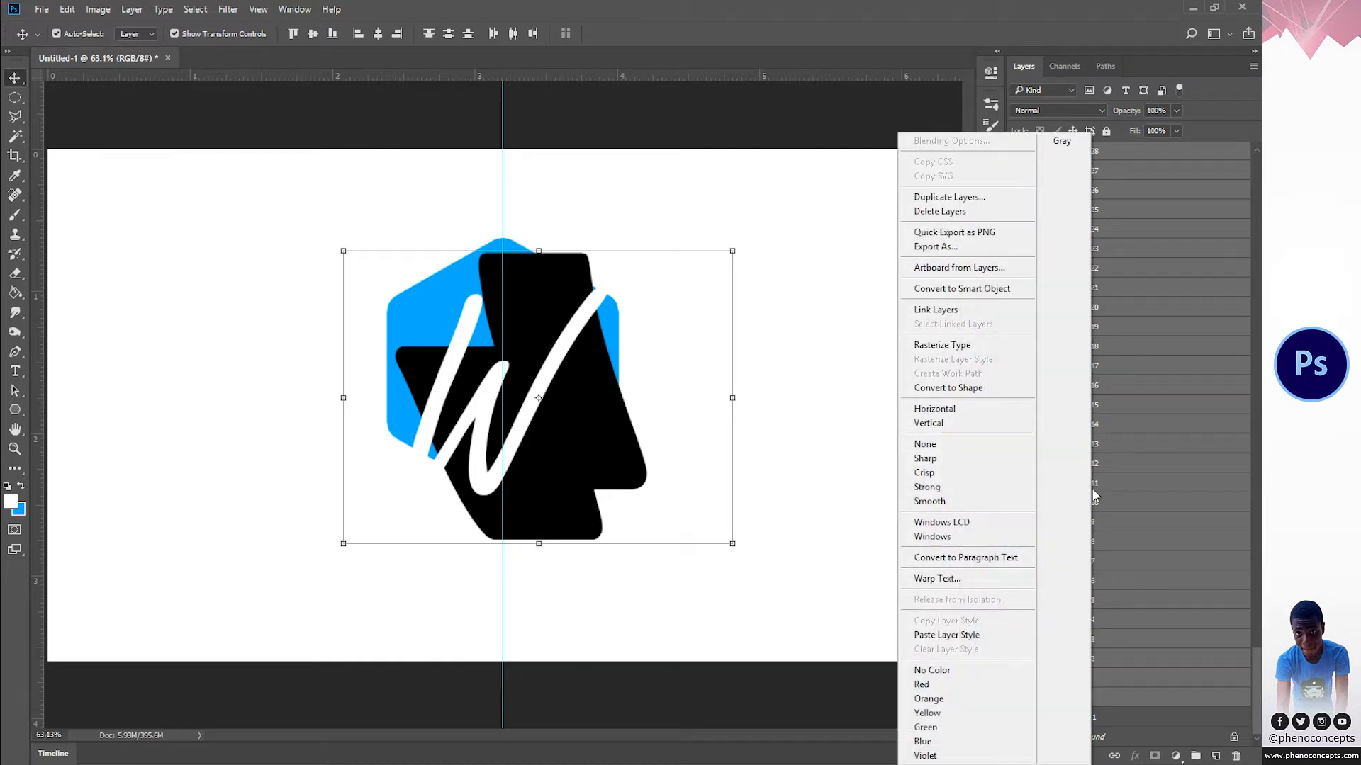
left_click(990, 346)
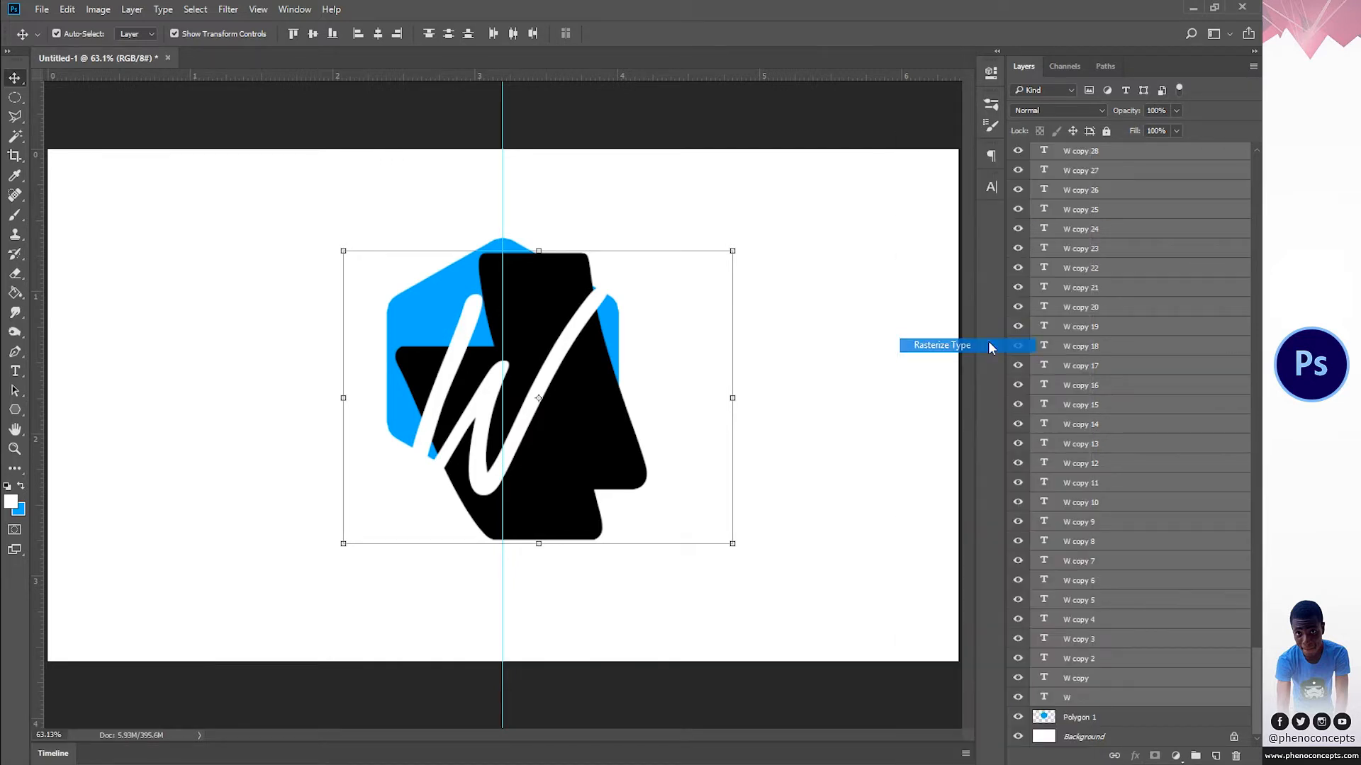
right_click(1092, 346)
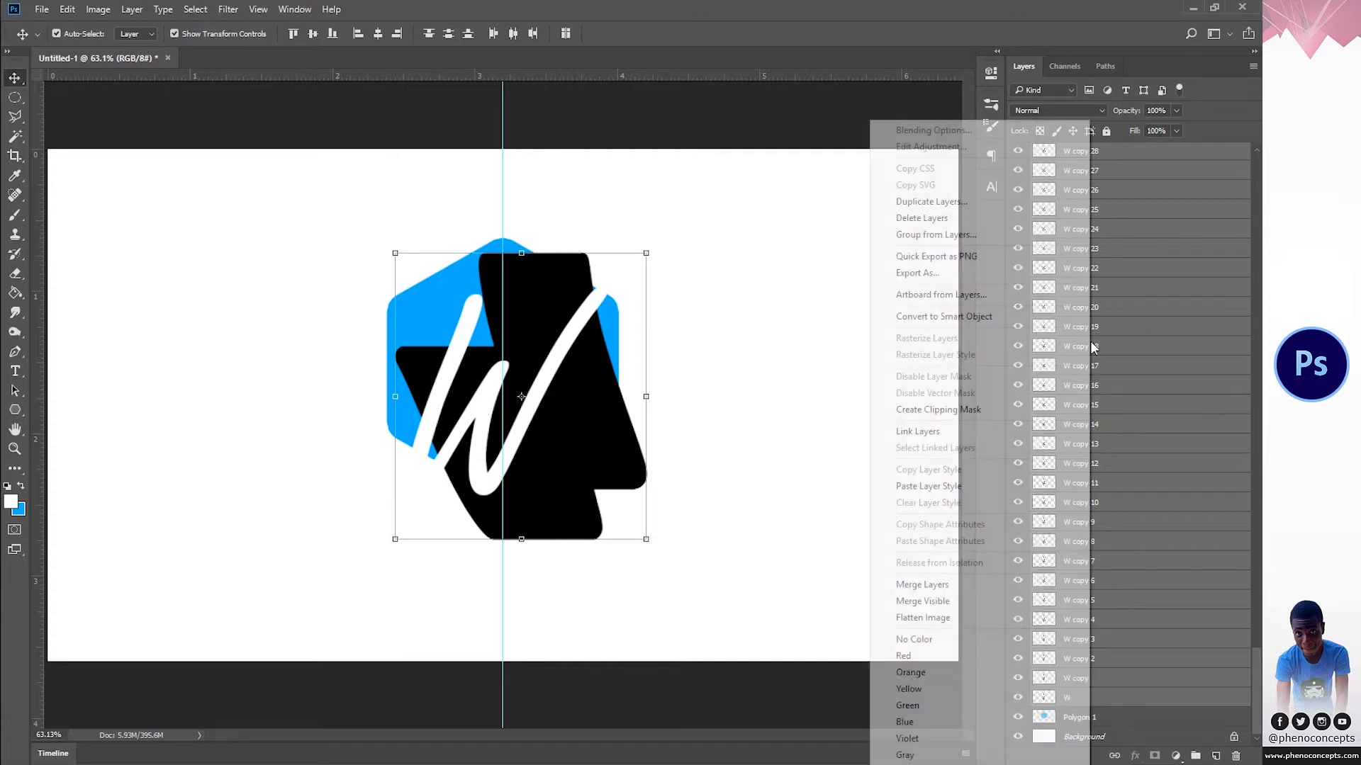
left_click(921, 584)
left_click(1021, 172)
left_click(1022, 172)
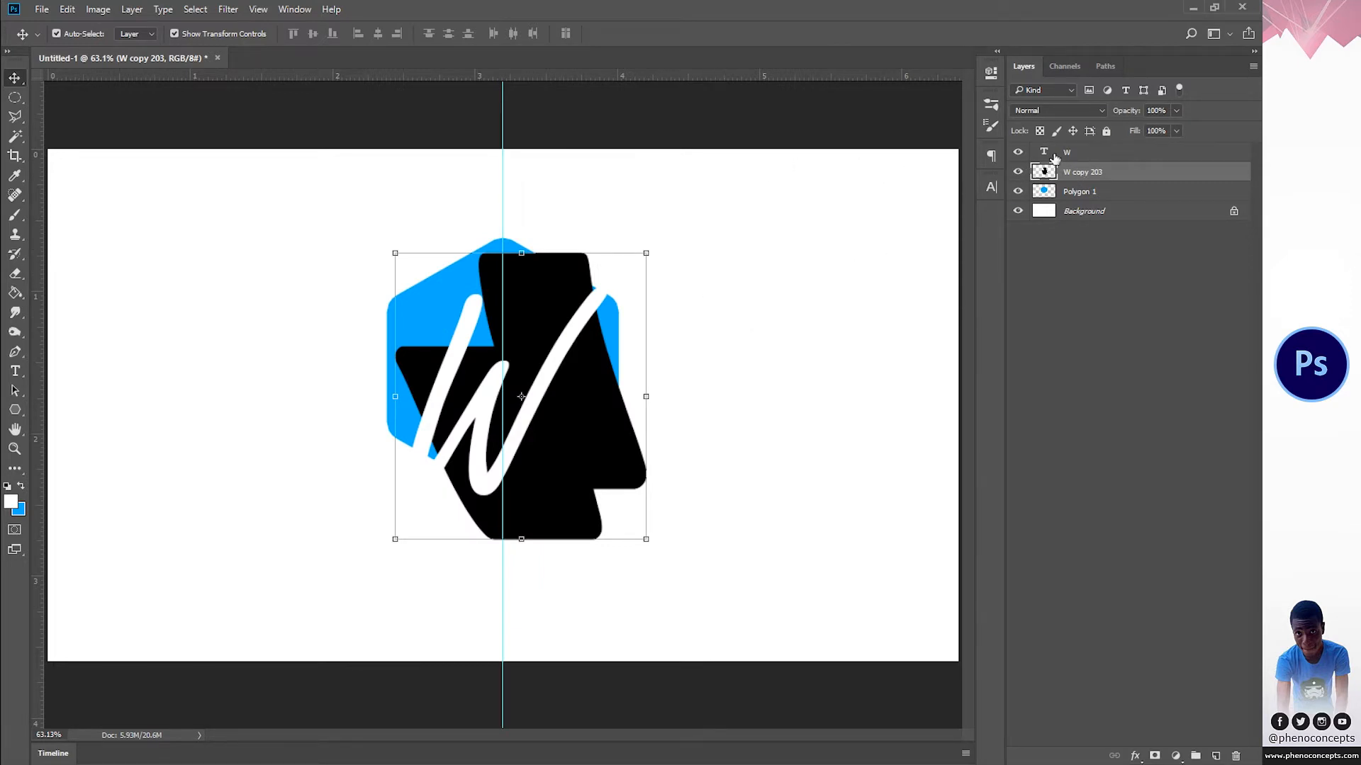
Step: Rotate the merged black shadow by 45° so that it runs diagonally from the white W
left_click_drag(656, 250, 704, 373)
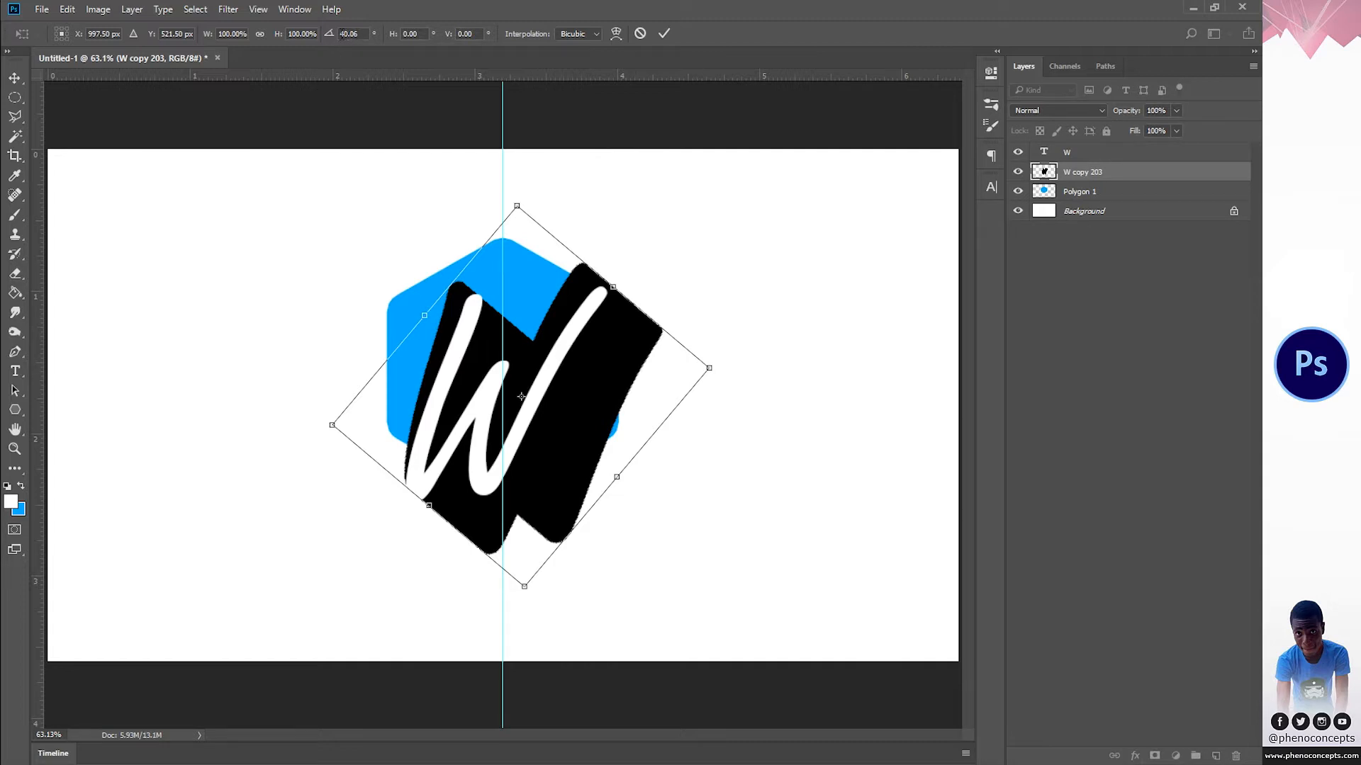
left_click(360, 32)
type("45")
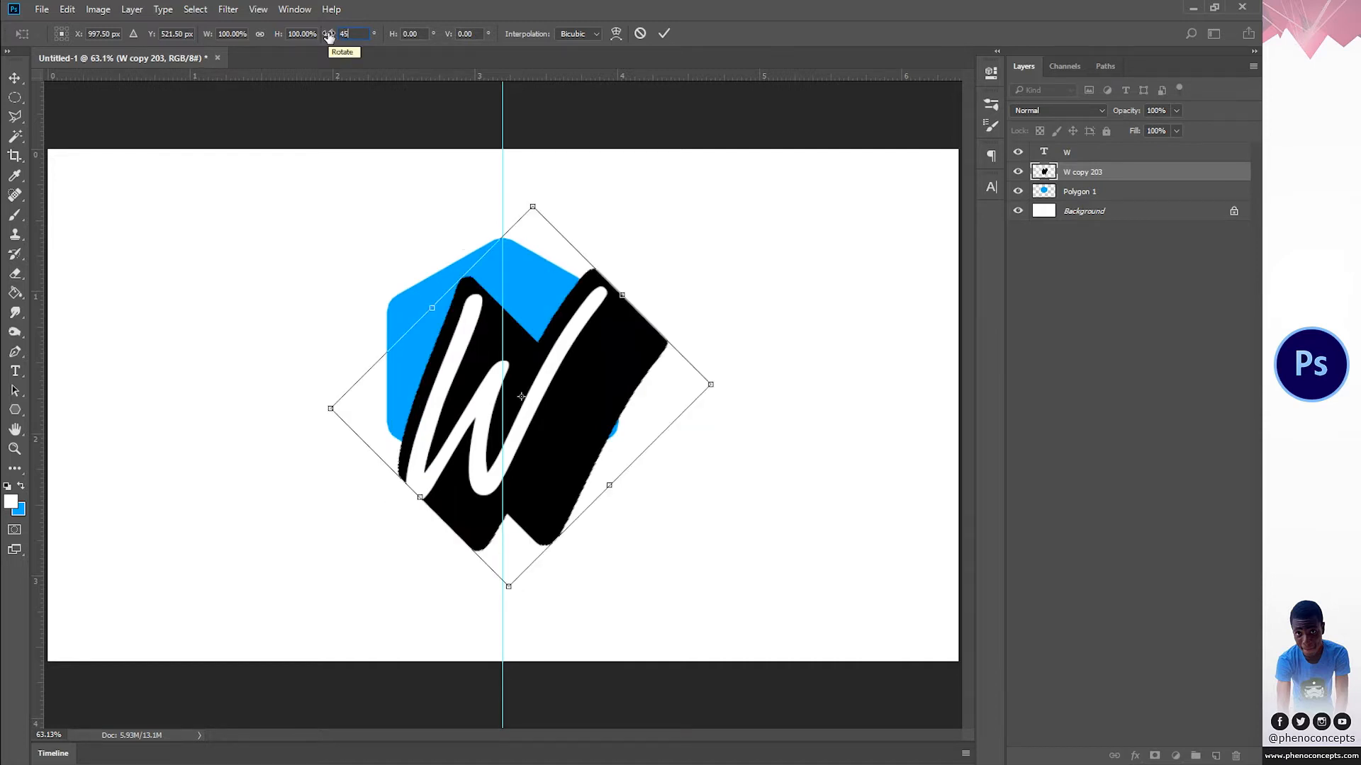
left_click(665, 34)
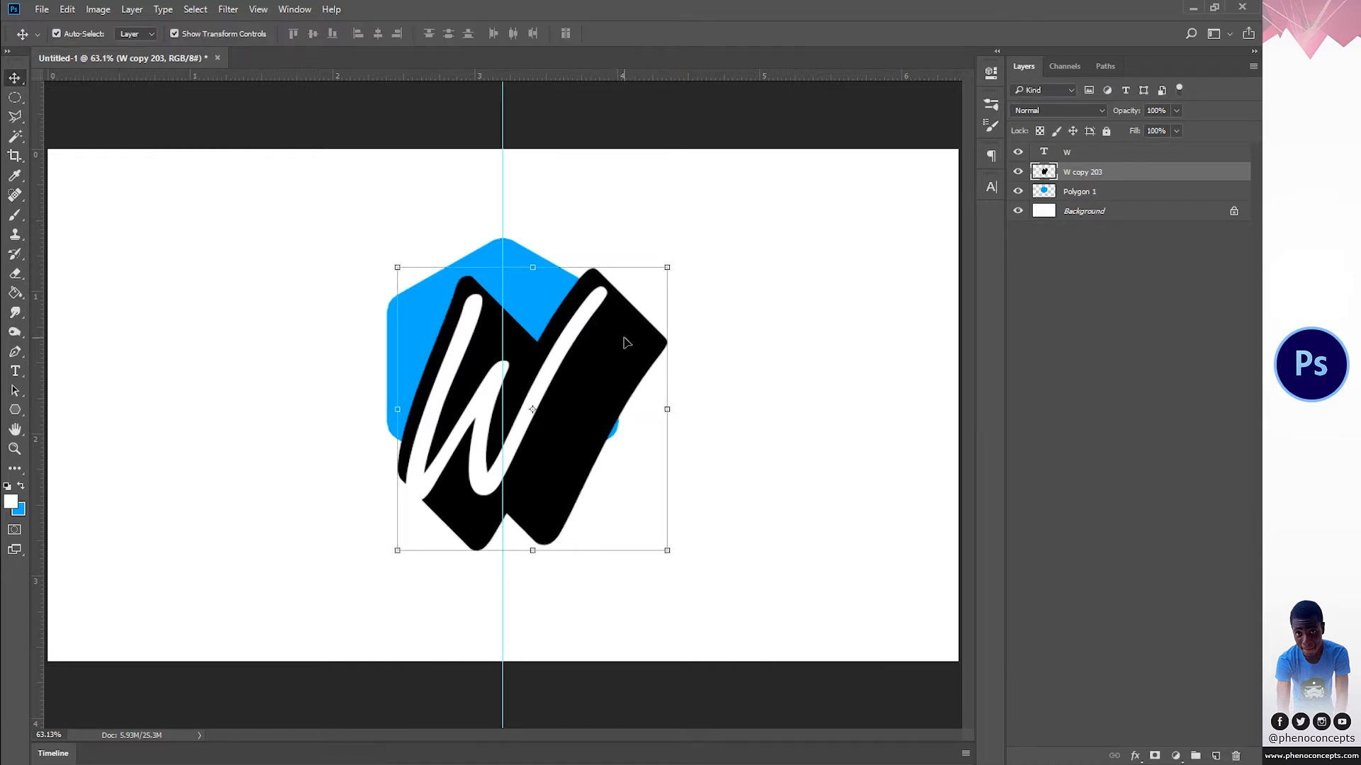
Step: Move the merged black shadow down and slightly right until its upper edges line up with the white W's strokes
key("z")
left_click(514, 342)
left_click(513, 342)
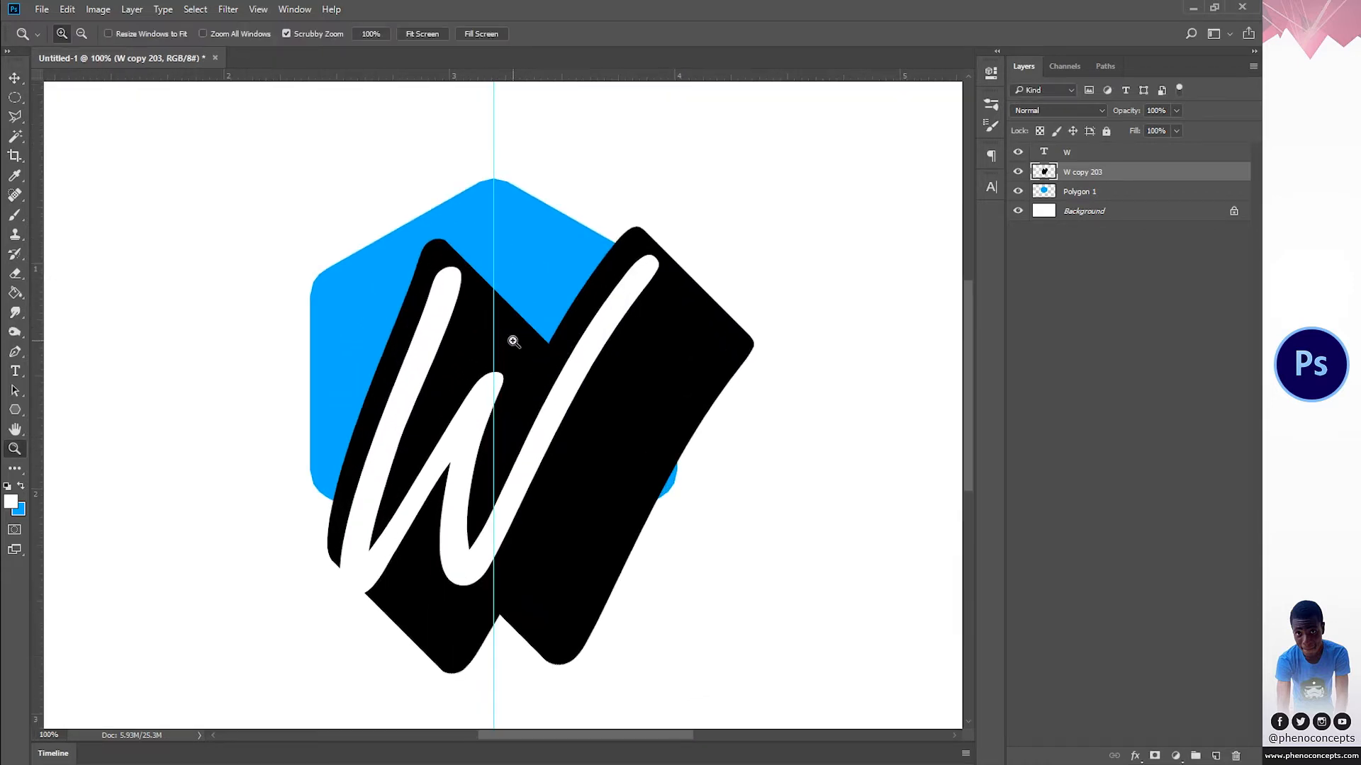
key("v")
left_click_drag(633, 326, 651, 345)
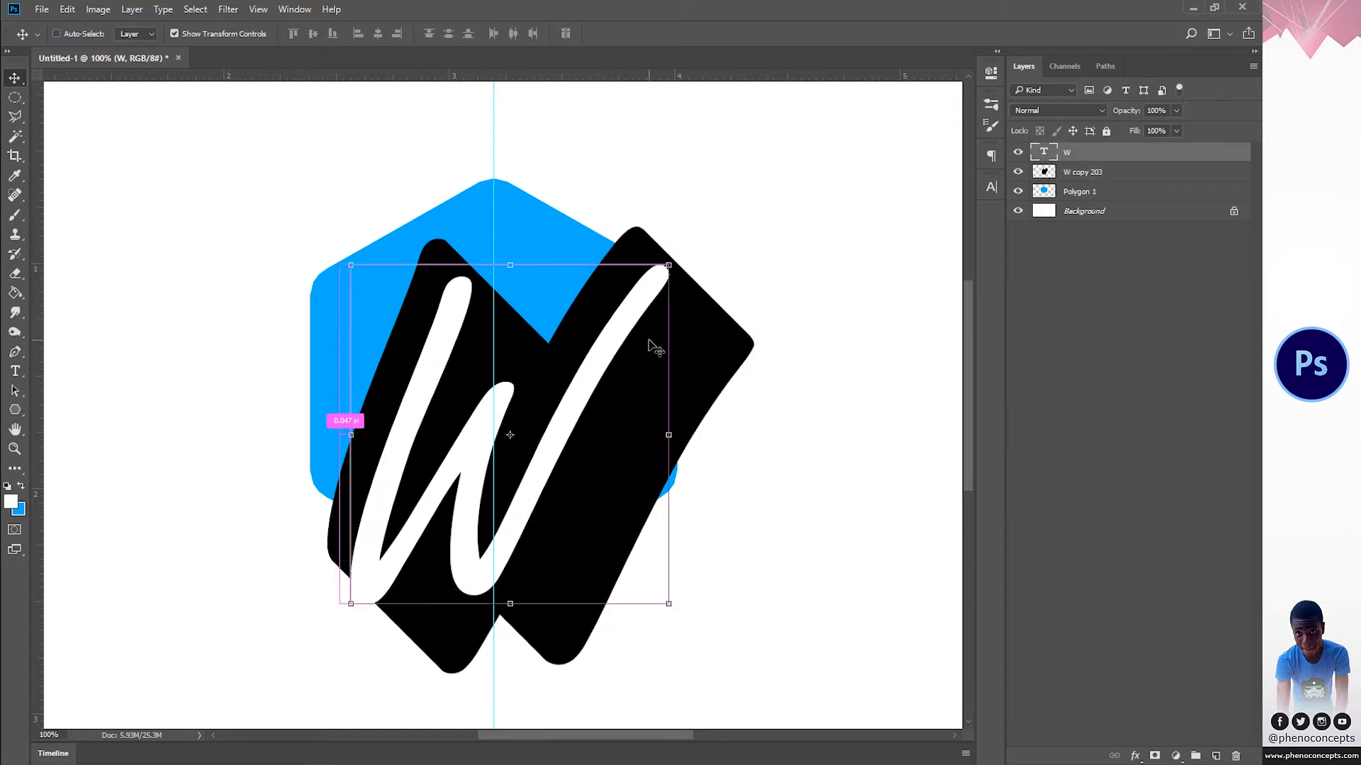
key("ctrl+z")
left_click(709, 328)
left_click_drag(689, 342, 700, 377)
key("z")
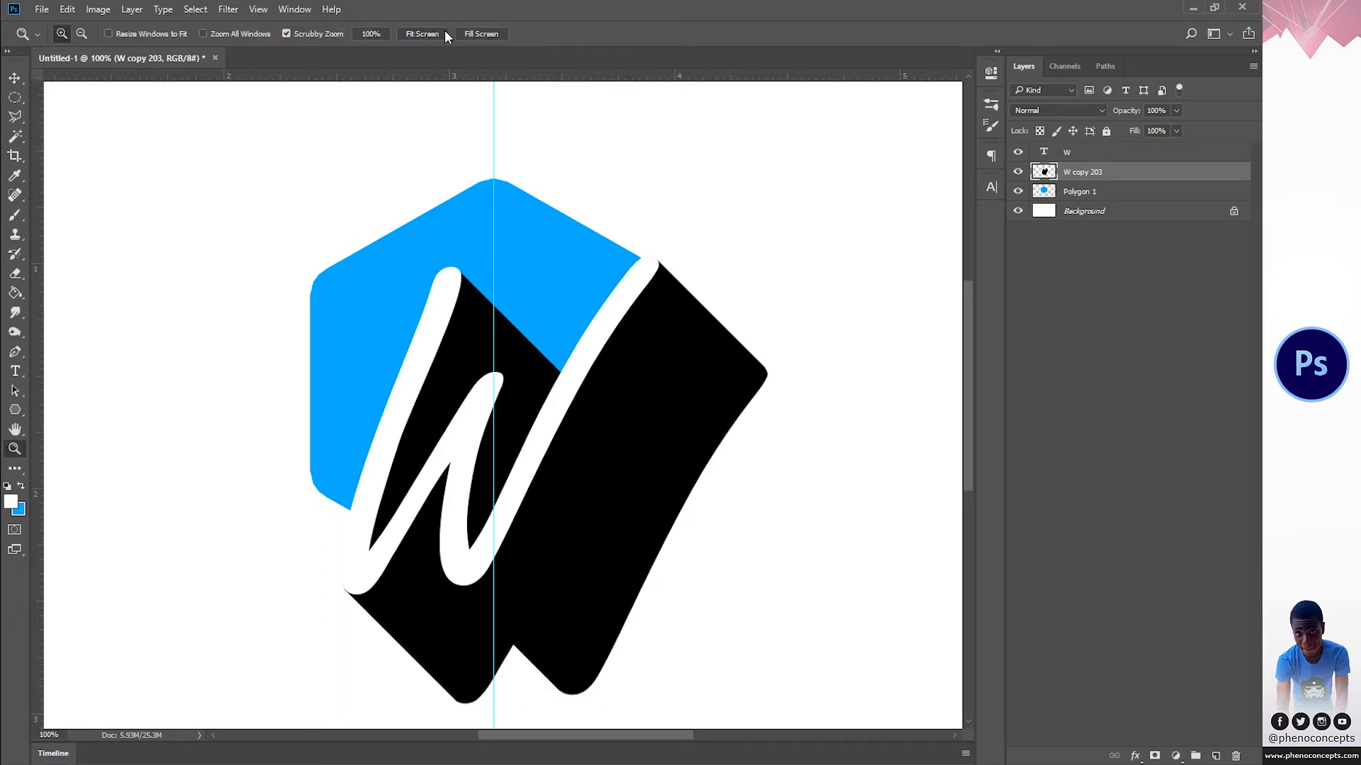
left_click(444, 31)
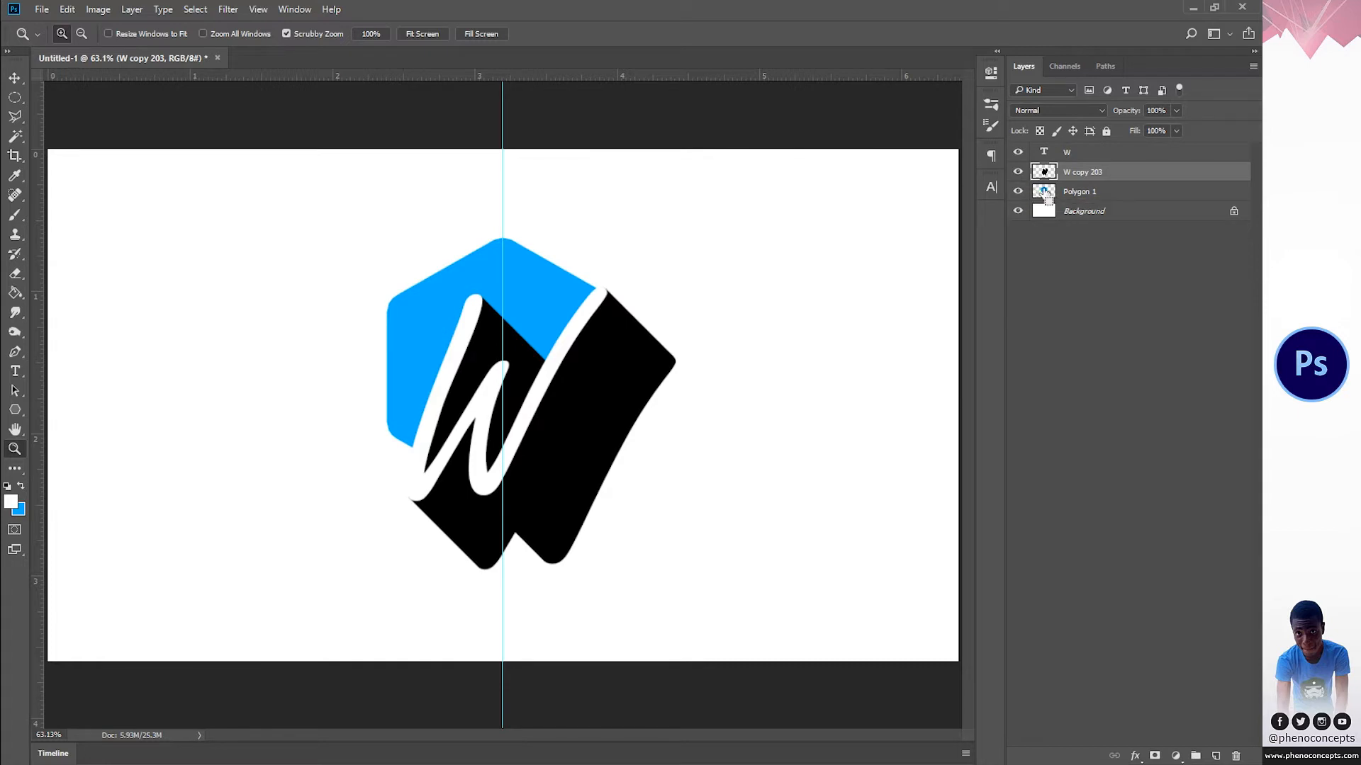
Step: Mask the shadow layer with the hexagon's outline and set its opacity to 70%
left_click(1046, 193, "ctrl")
left_click(1155, 756)
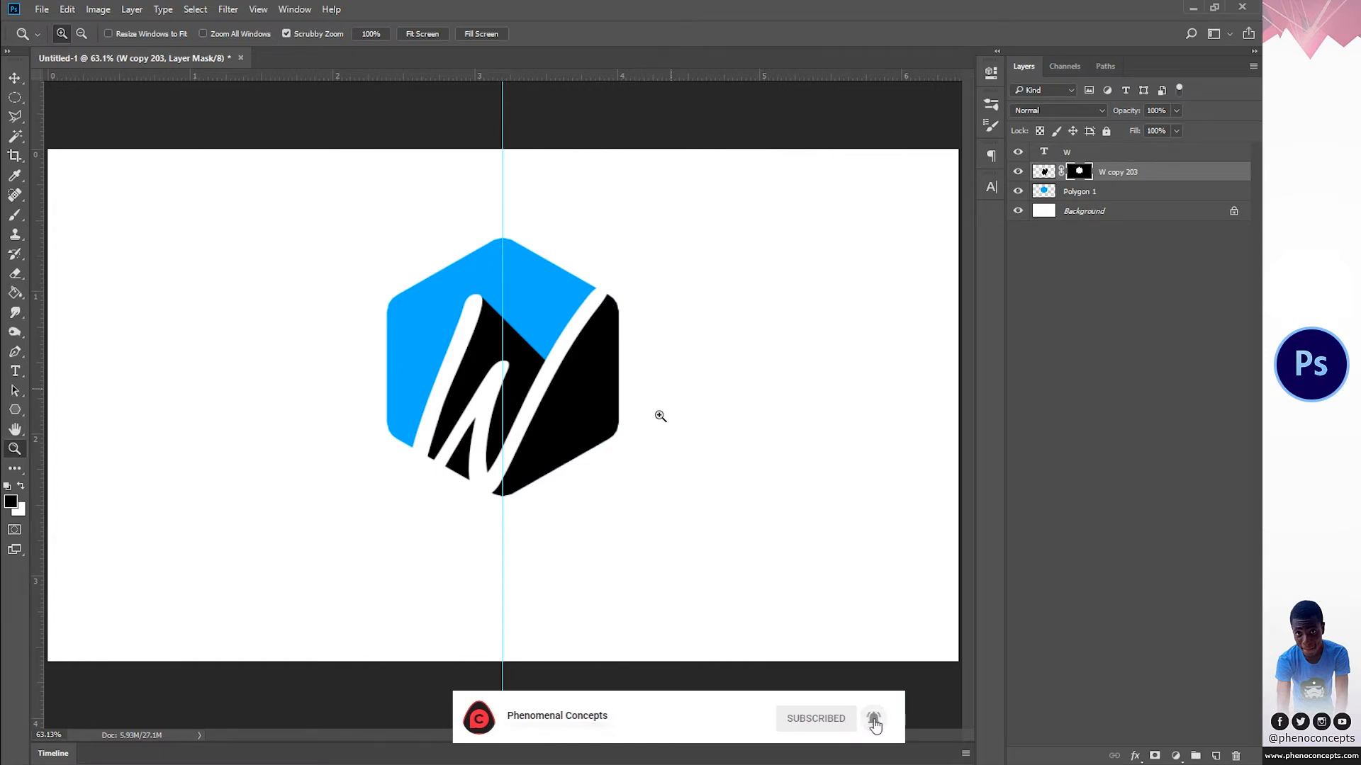
left_click(1156, 110)
type("50")
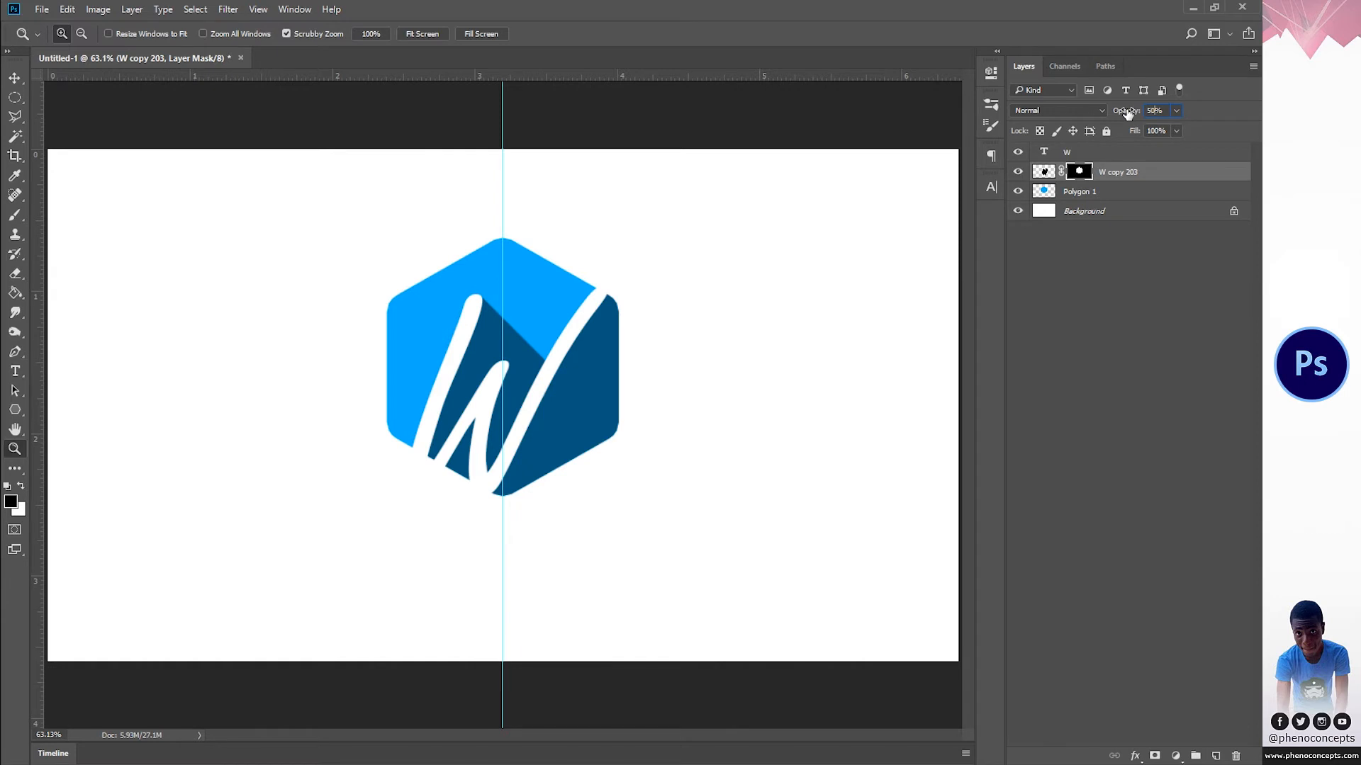
type("70")
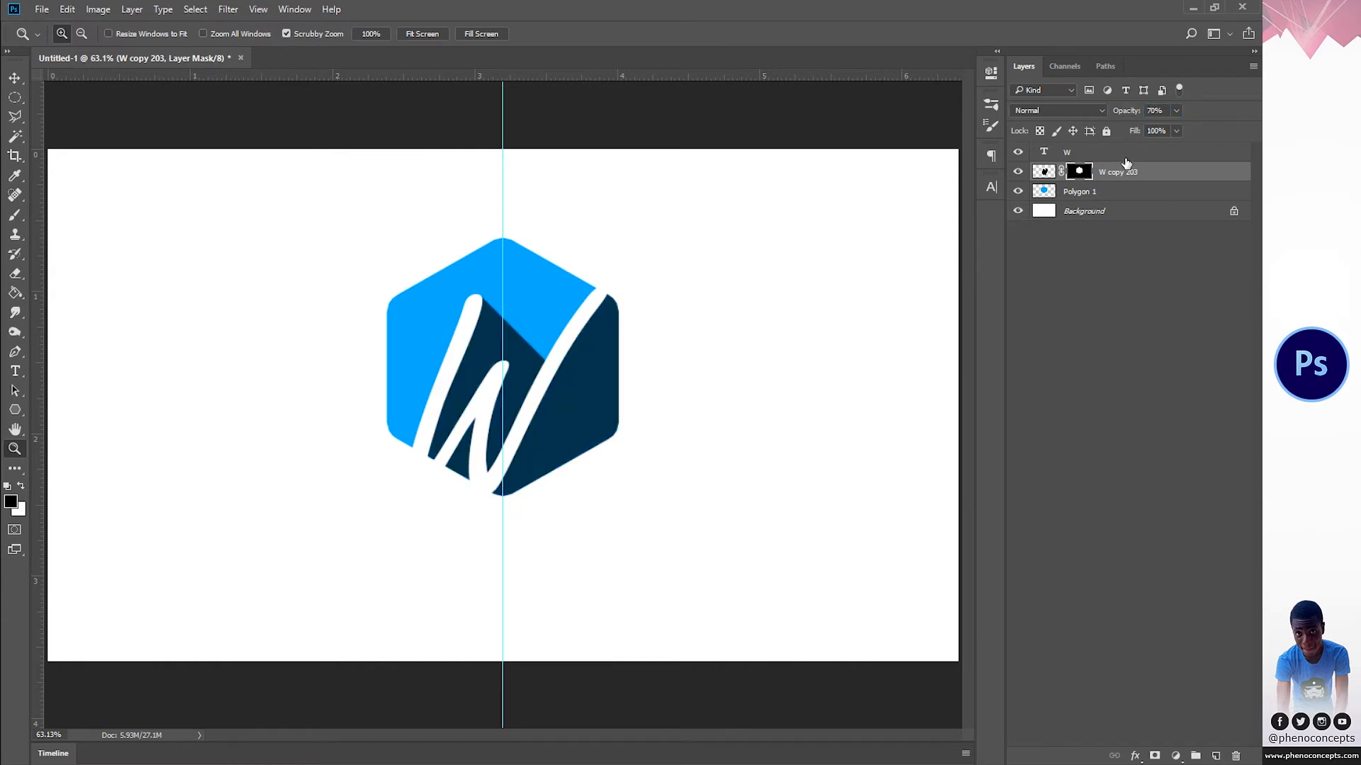
Step: Deselect all layers and, with the Type tool active, set the foreground colour to the shadow's dark blue, #00344c, by sampling it from the hexagon
left_click(1164, 297)
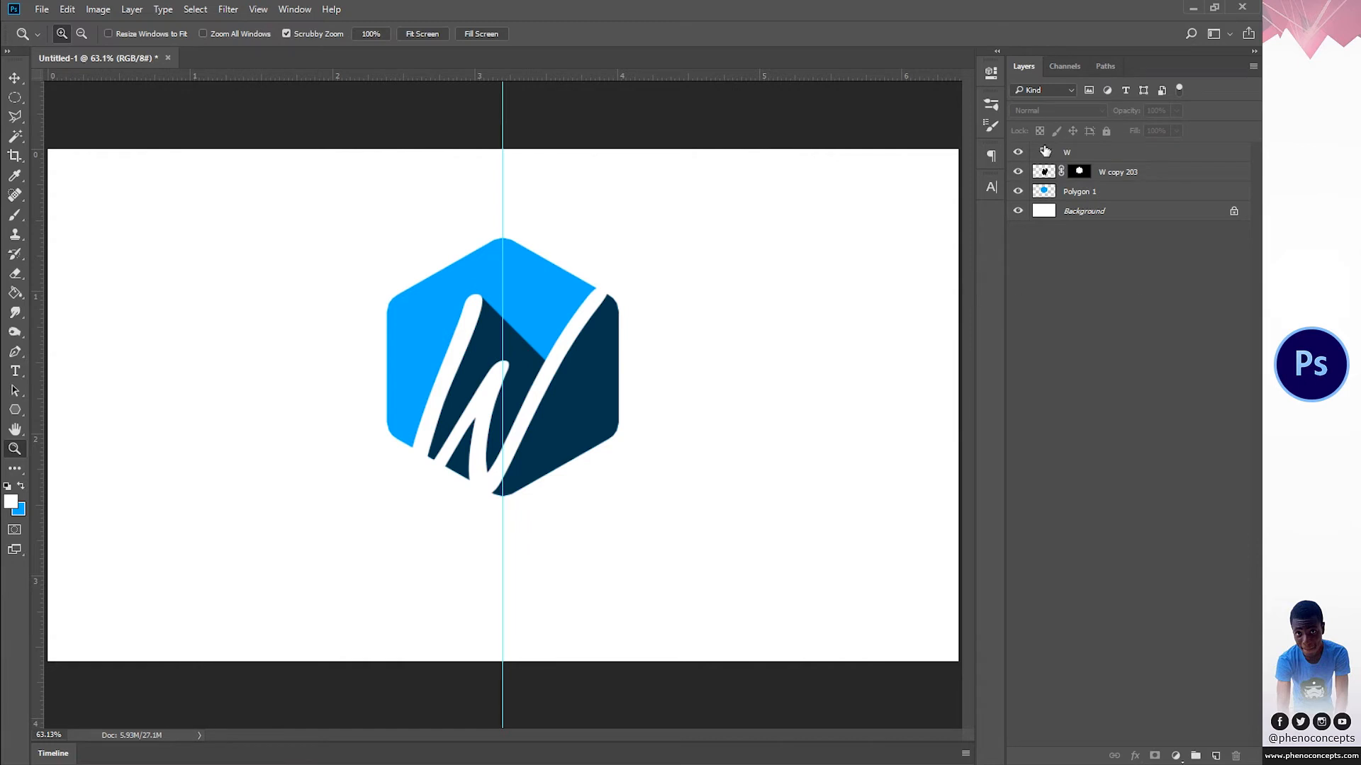
left_click(14, 371)
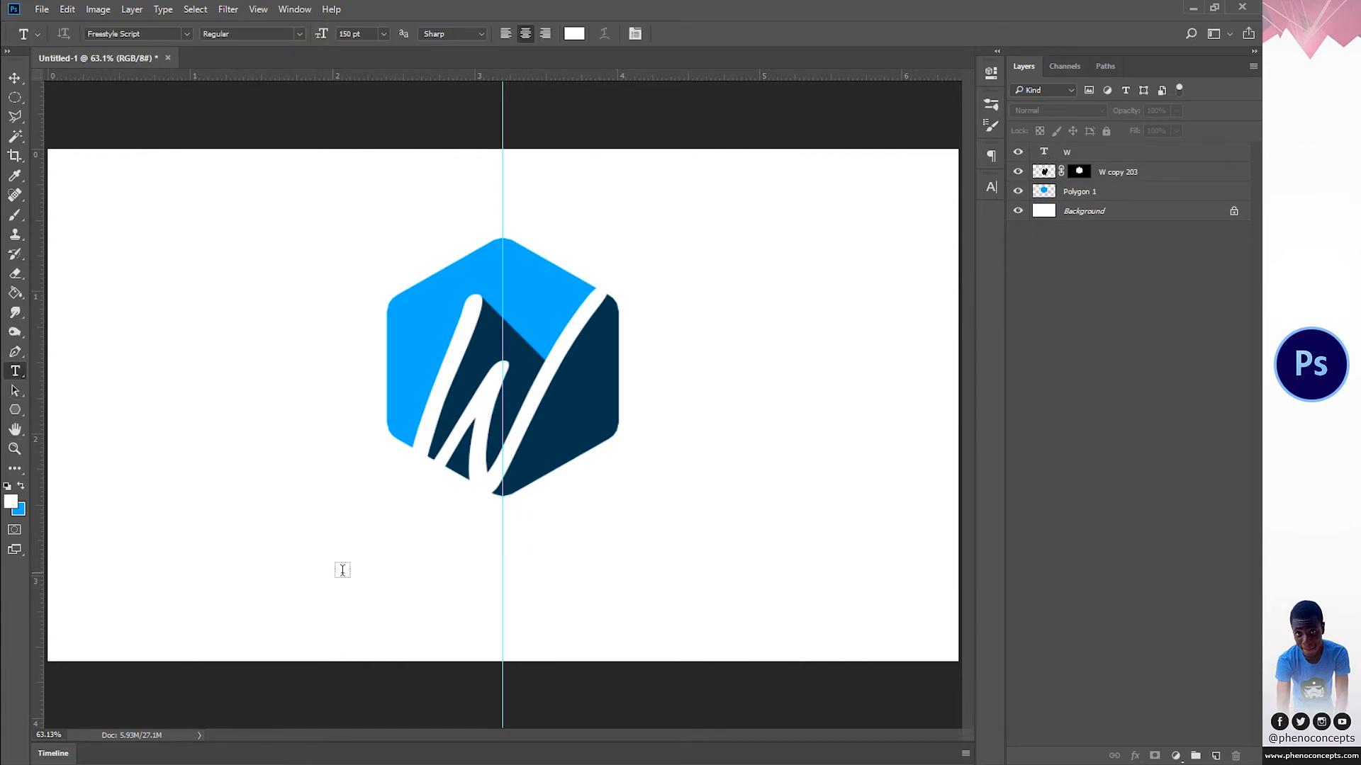
left_click(11, 501)
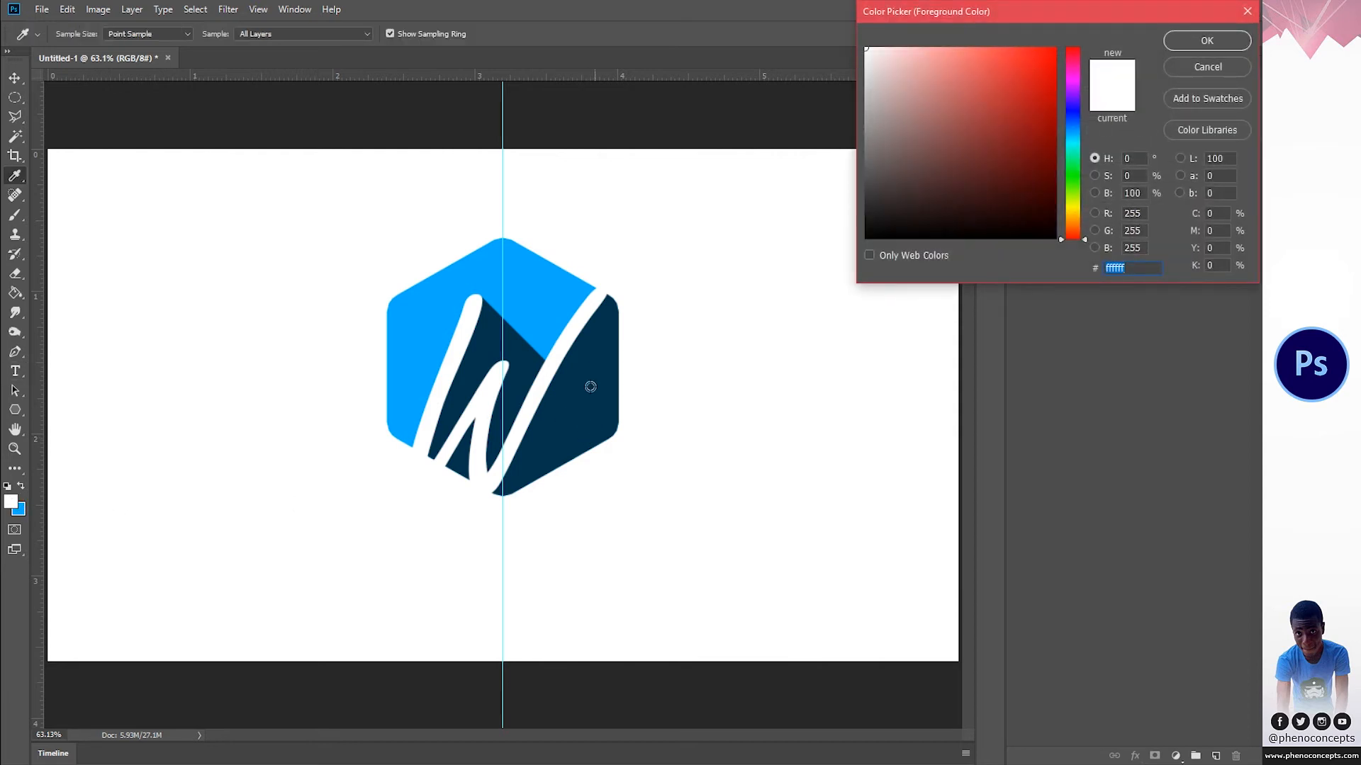
left_click(570, 409)
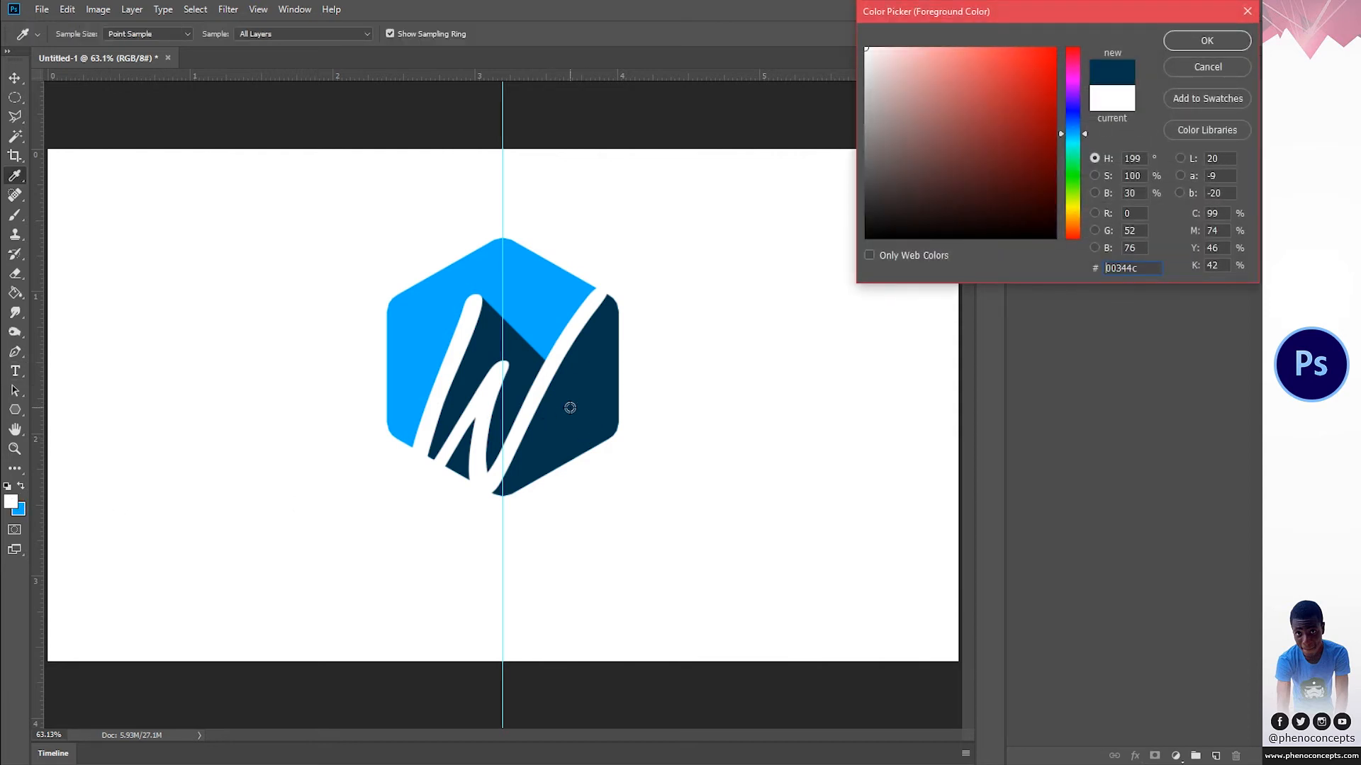
left_click(1206, 41)
Step: Leave the W text unchanged and add a new text layer reading "WATER MINERAL" beside the hexagon's lower right
left_click(478, 549)
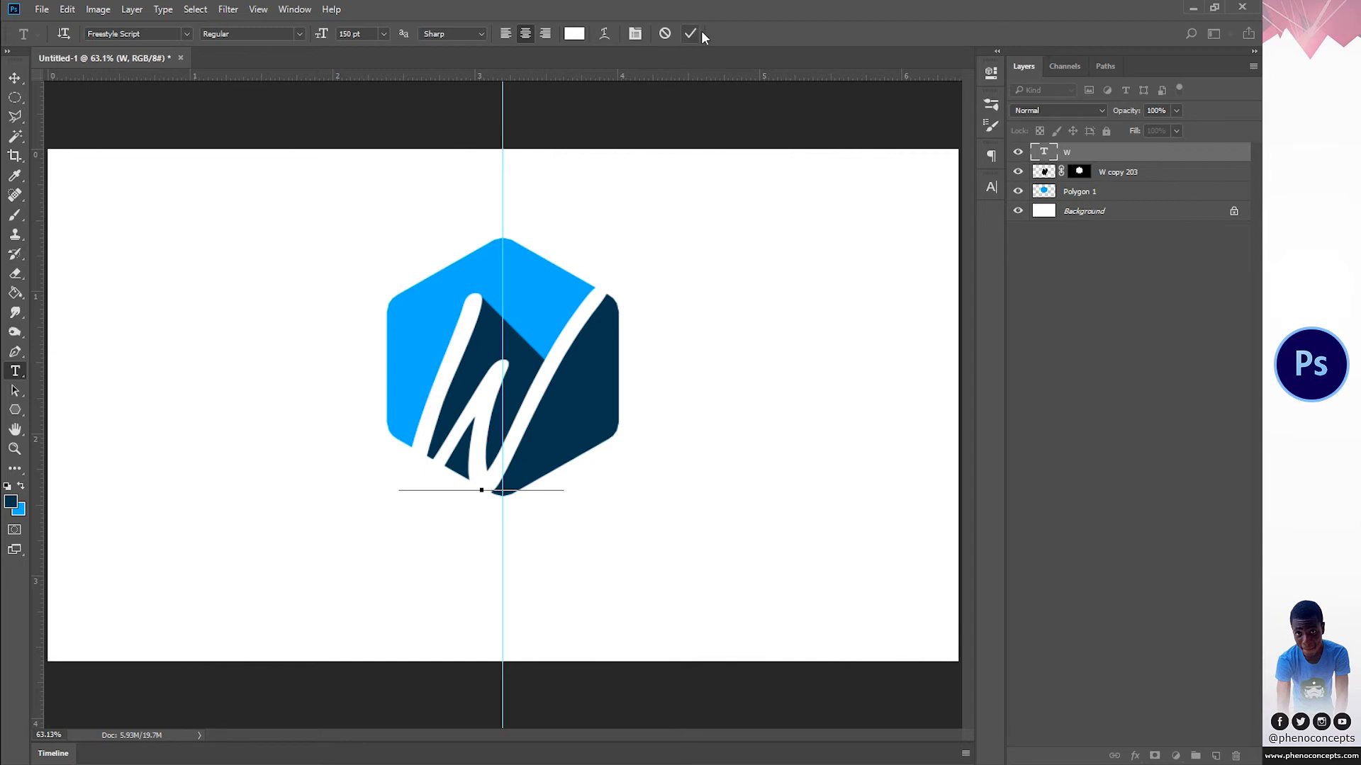
left_click(700, 32)
left_click(776, 492)
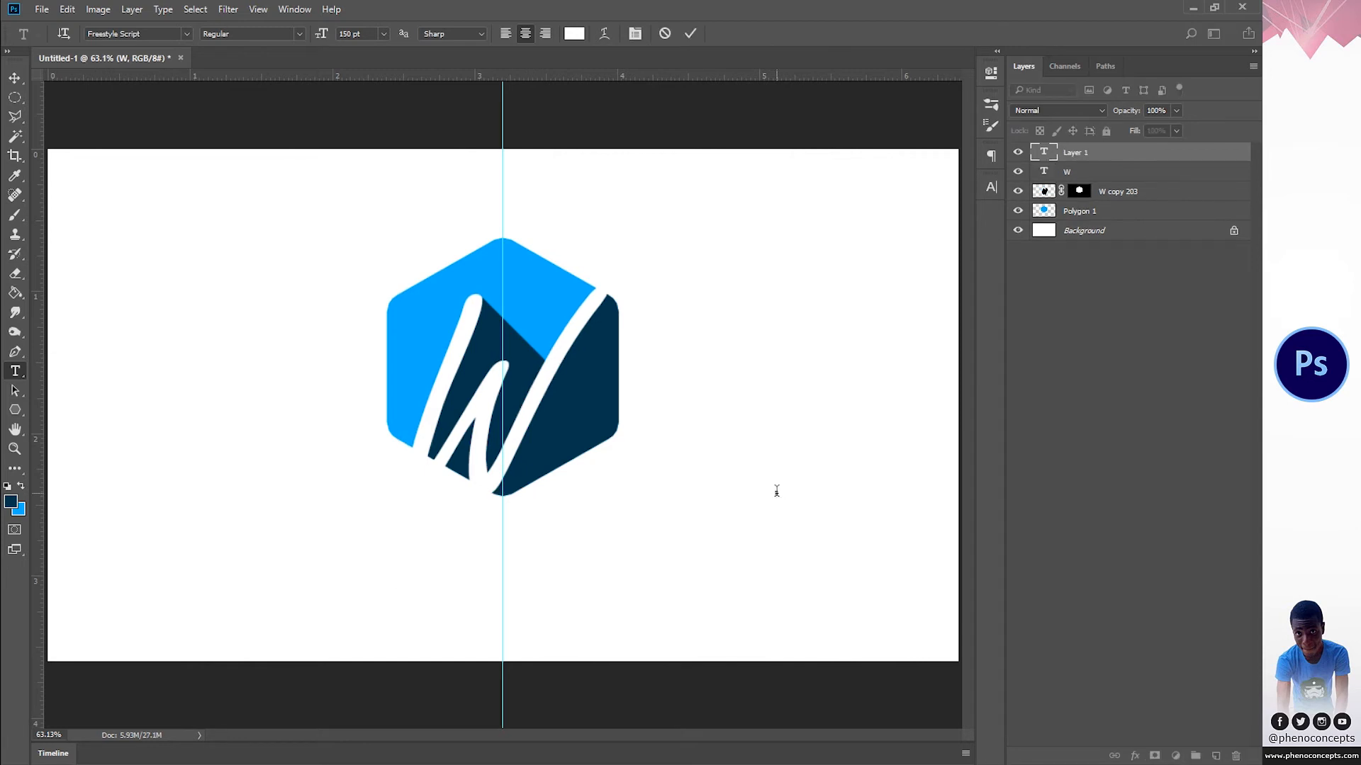
type("WATER")
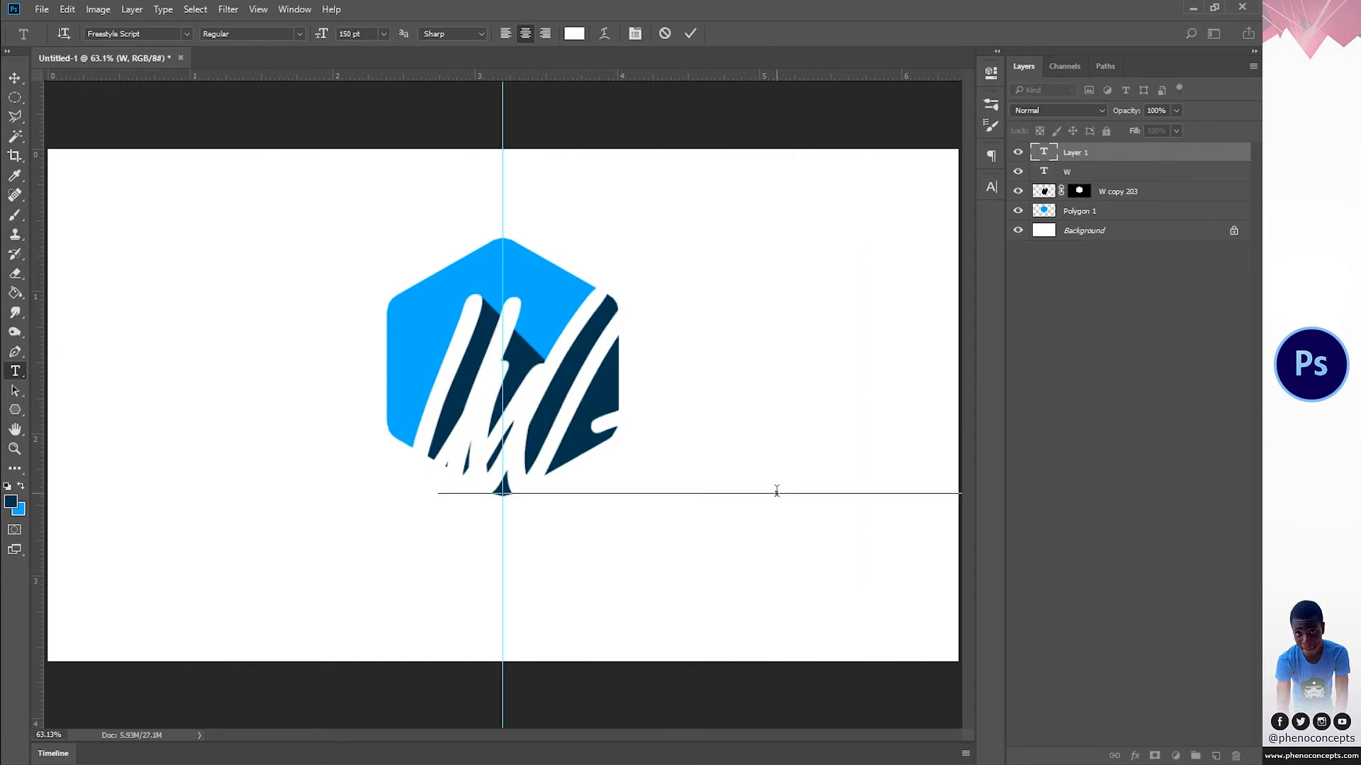
type("TECHNOL")
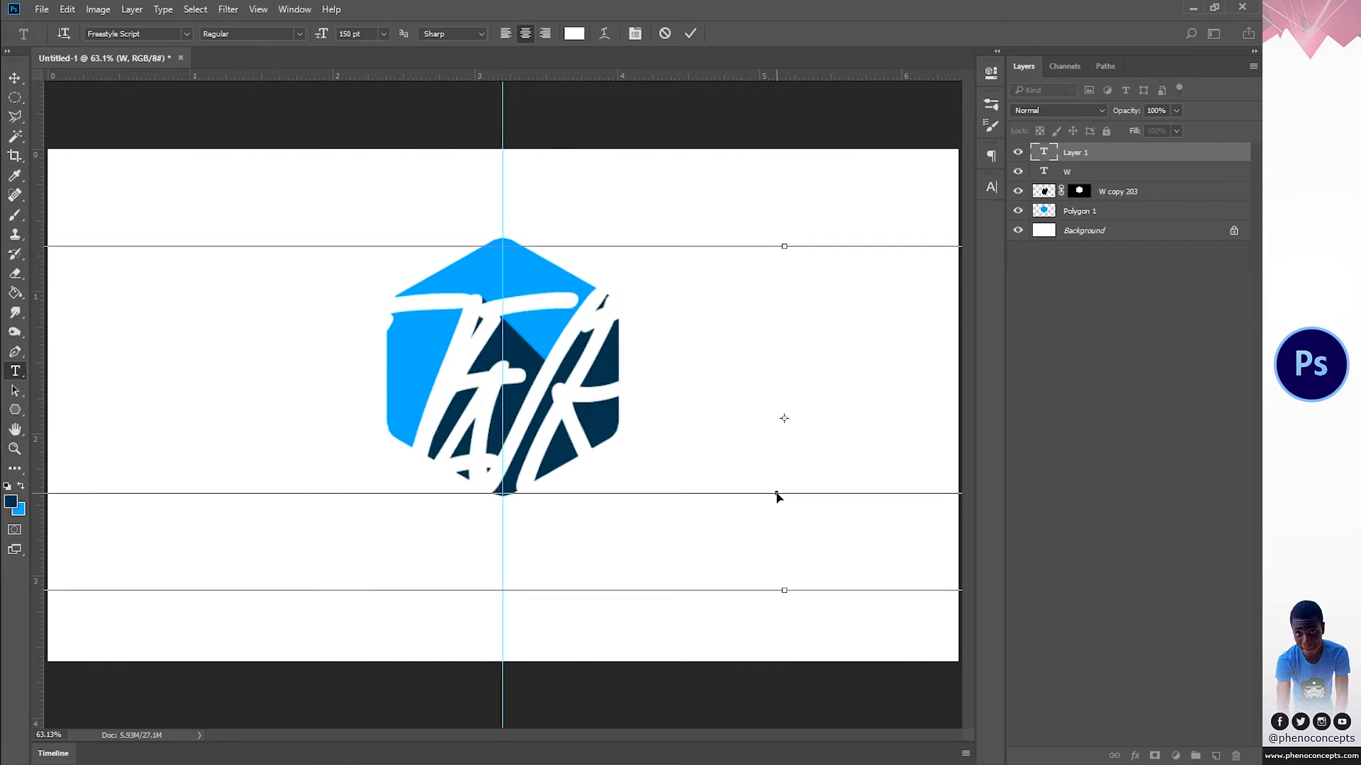
Step: Set the whole WATER MINERAL text to Tahoma Bold at 16 pt
key("ctrl+a")
left_click(173, 34)
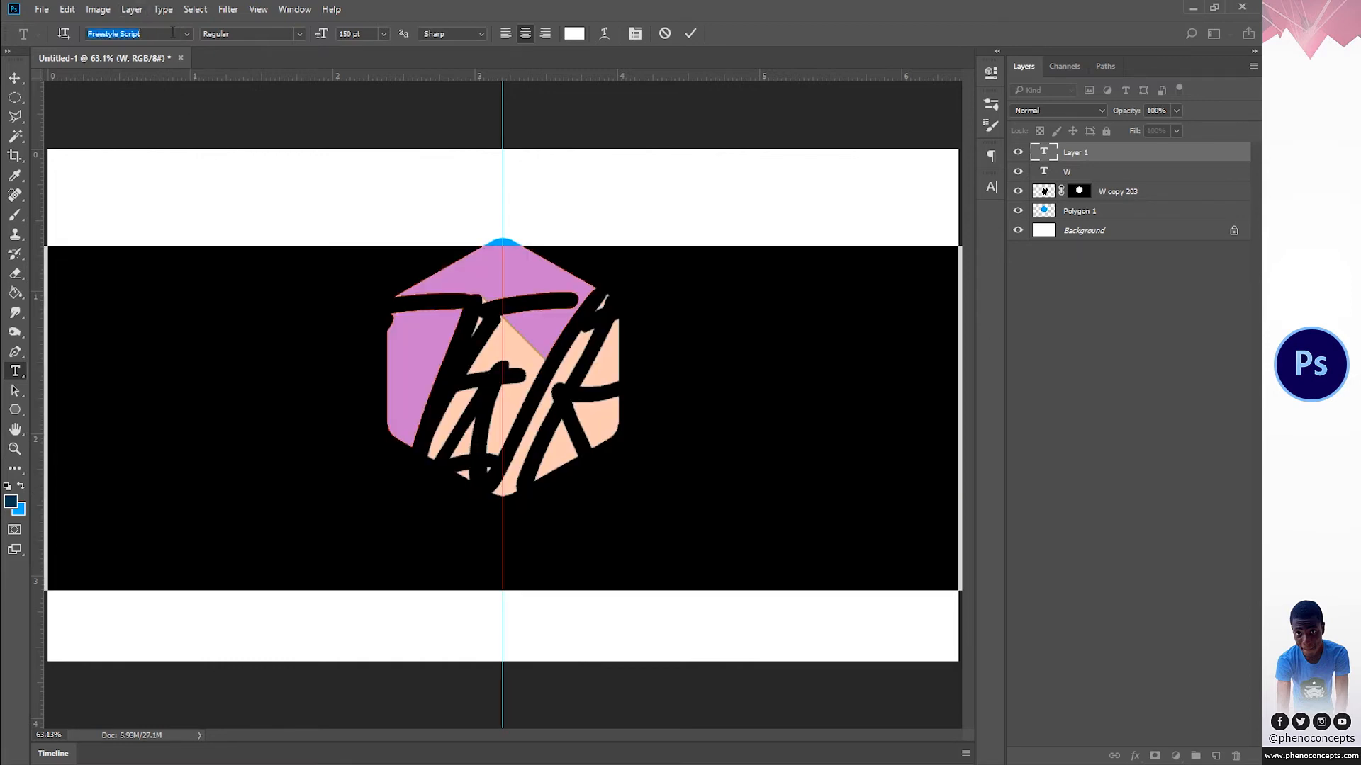
type("TAHO.A")
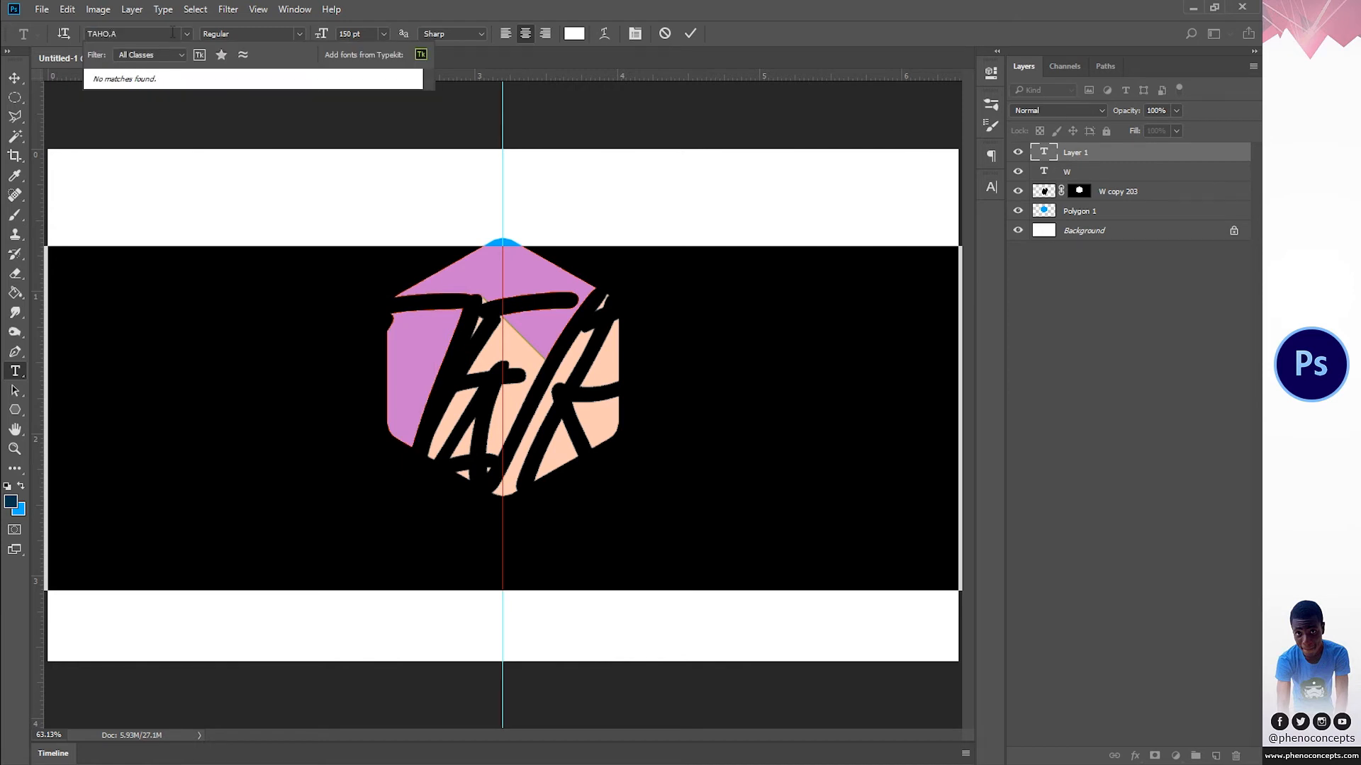
key("BackSpace")
key("BackSpace")
key("Down")
key("Down")
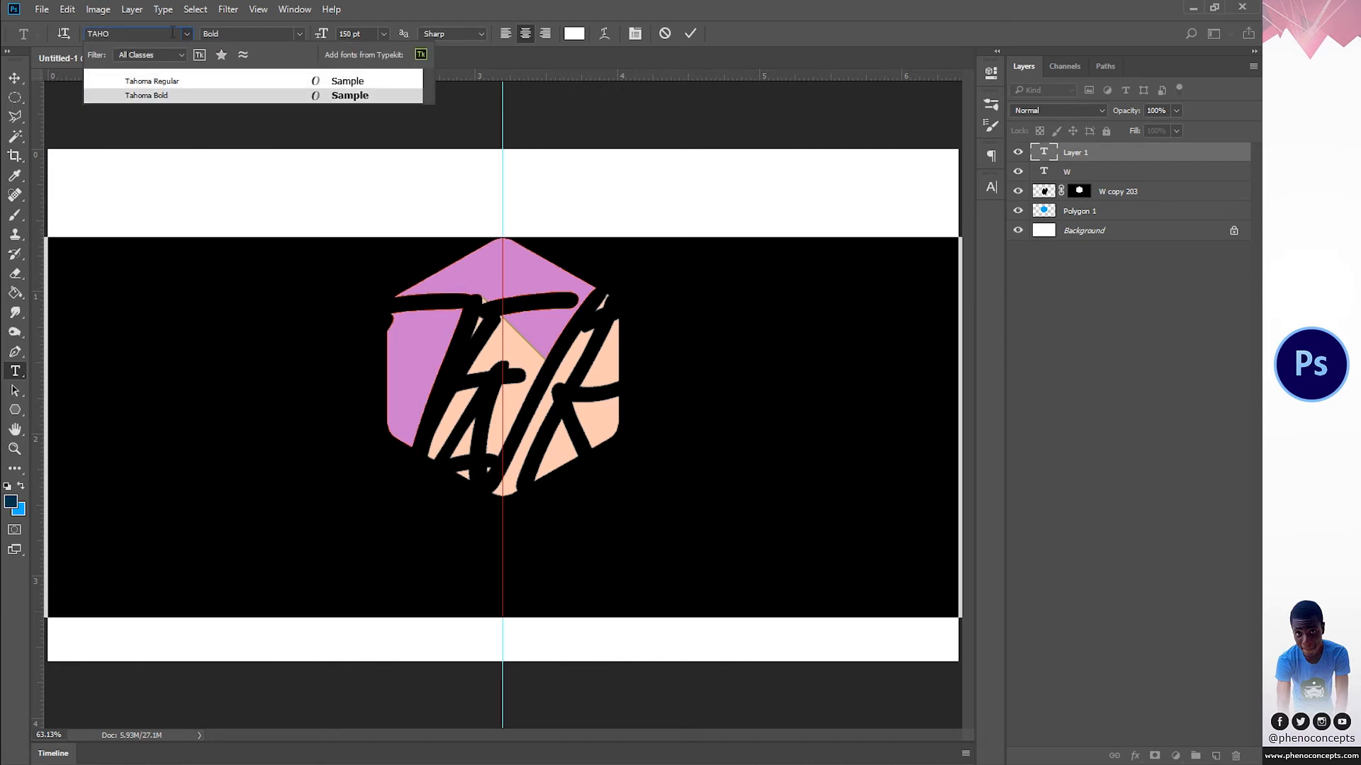
key("Return")
left_click(386, 33)
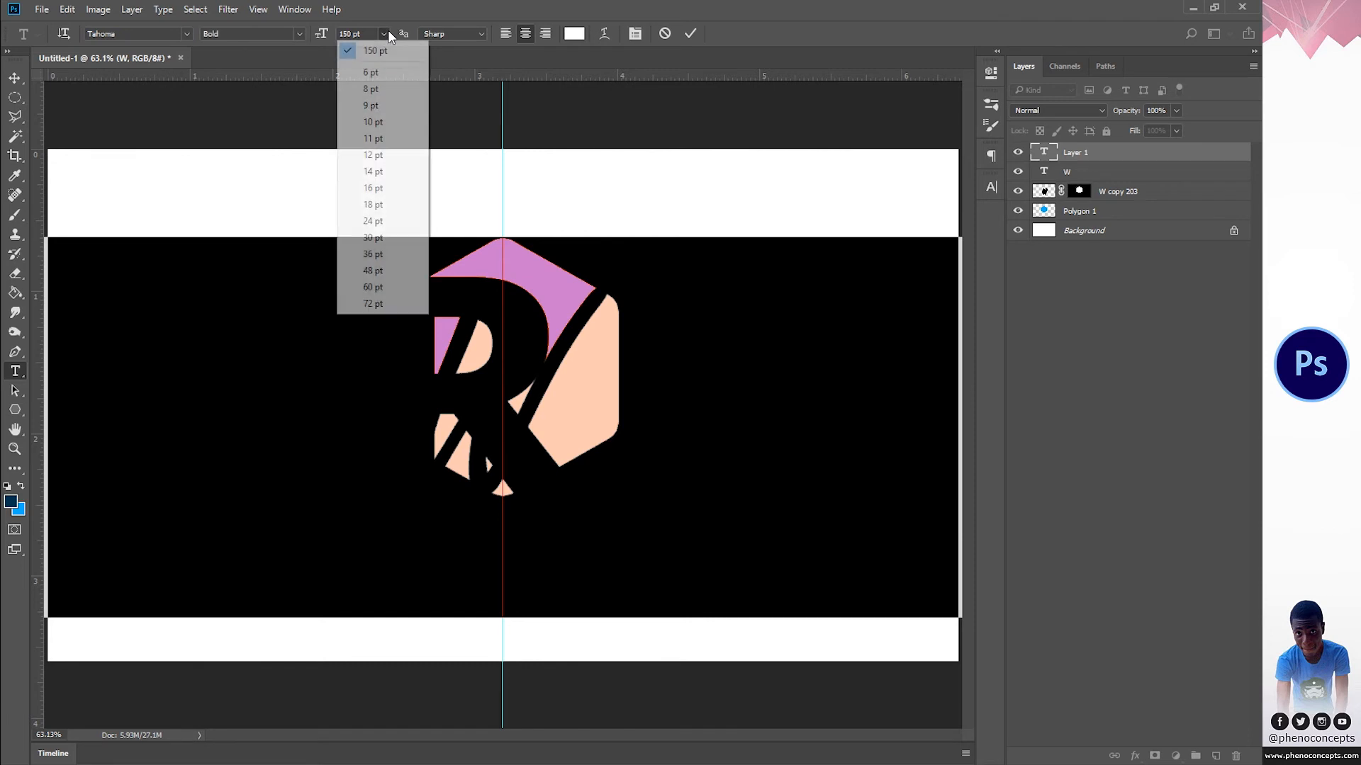
left_click(386, 190)
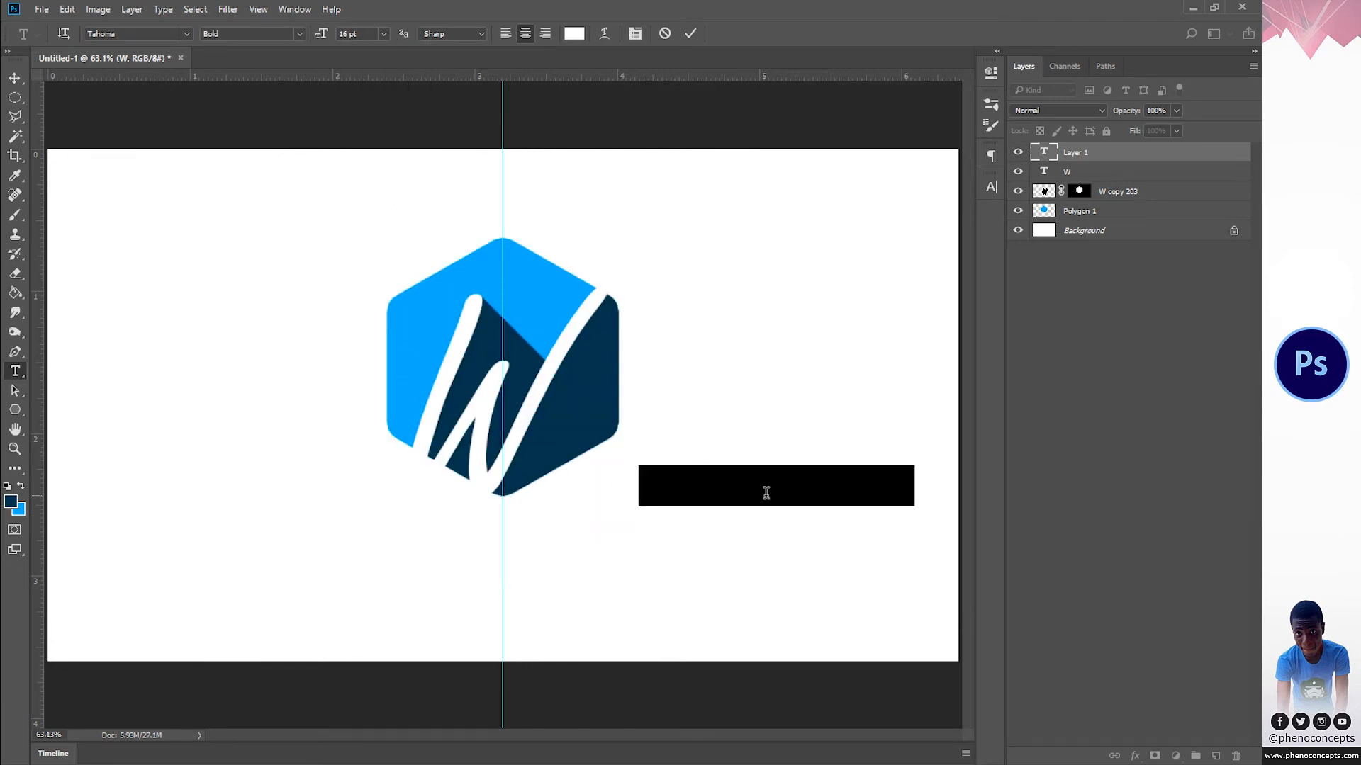
Step: Move the WATER MINERAL text below the hexagon, centred on the vertical guide, and colour it with the shadow's dark blue
left_click(765, 490)
left_click_drag(801, 520, 522, 551)
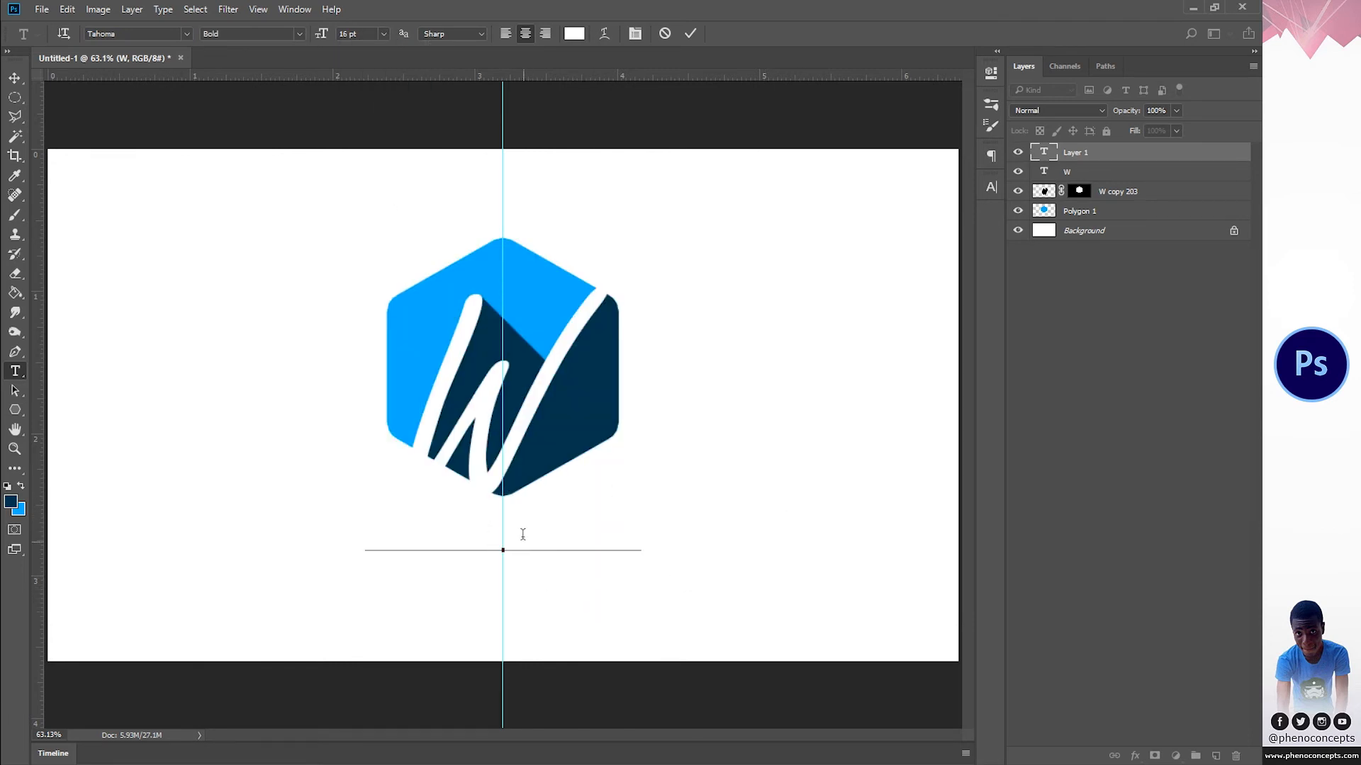
triple_click(521, 530)
left_click(21, 489)
left_click(21, 489)
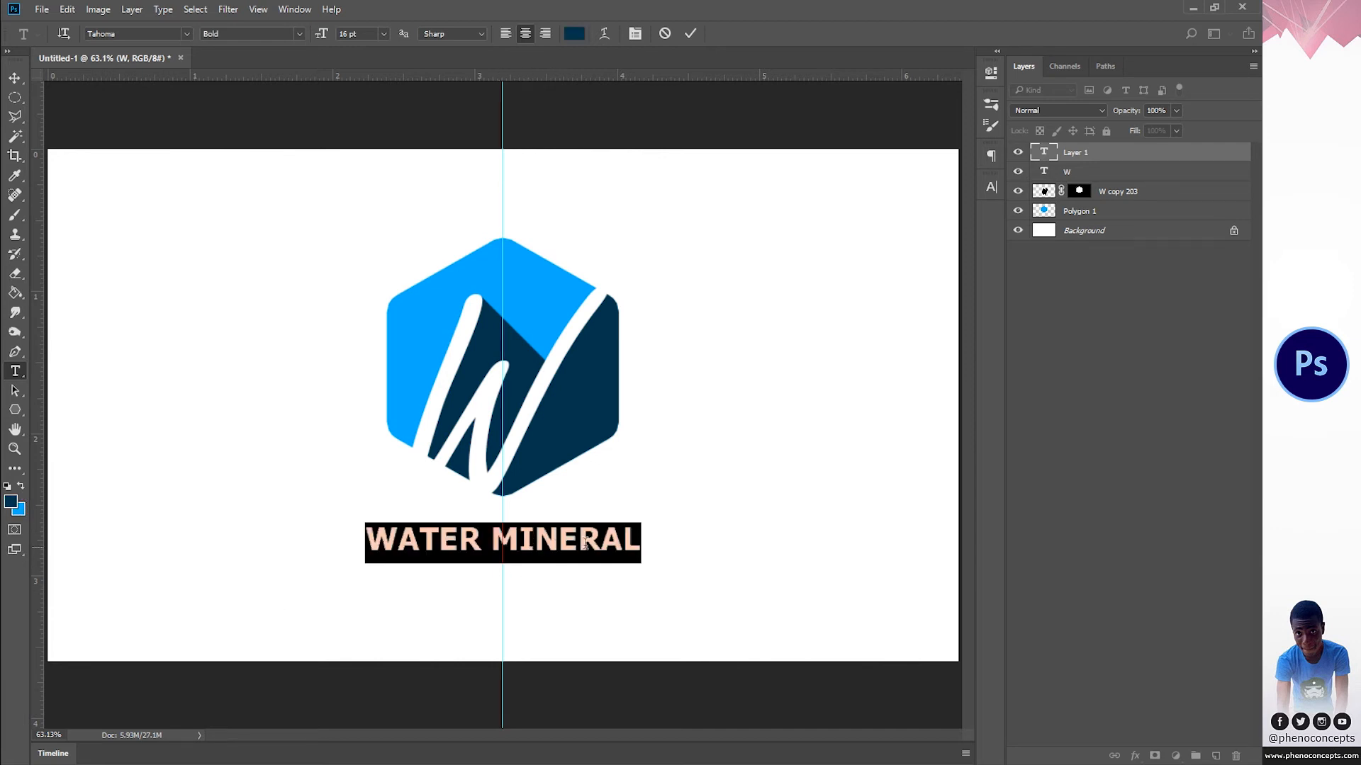
Step: Add a second line reading "WATER IS LIFE" under WATER MINERAL in the same text layer
left_click(642, 539)
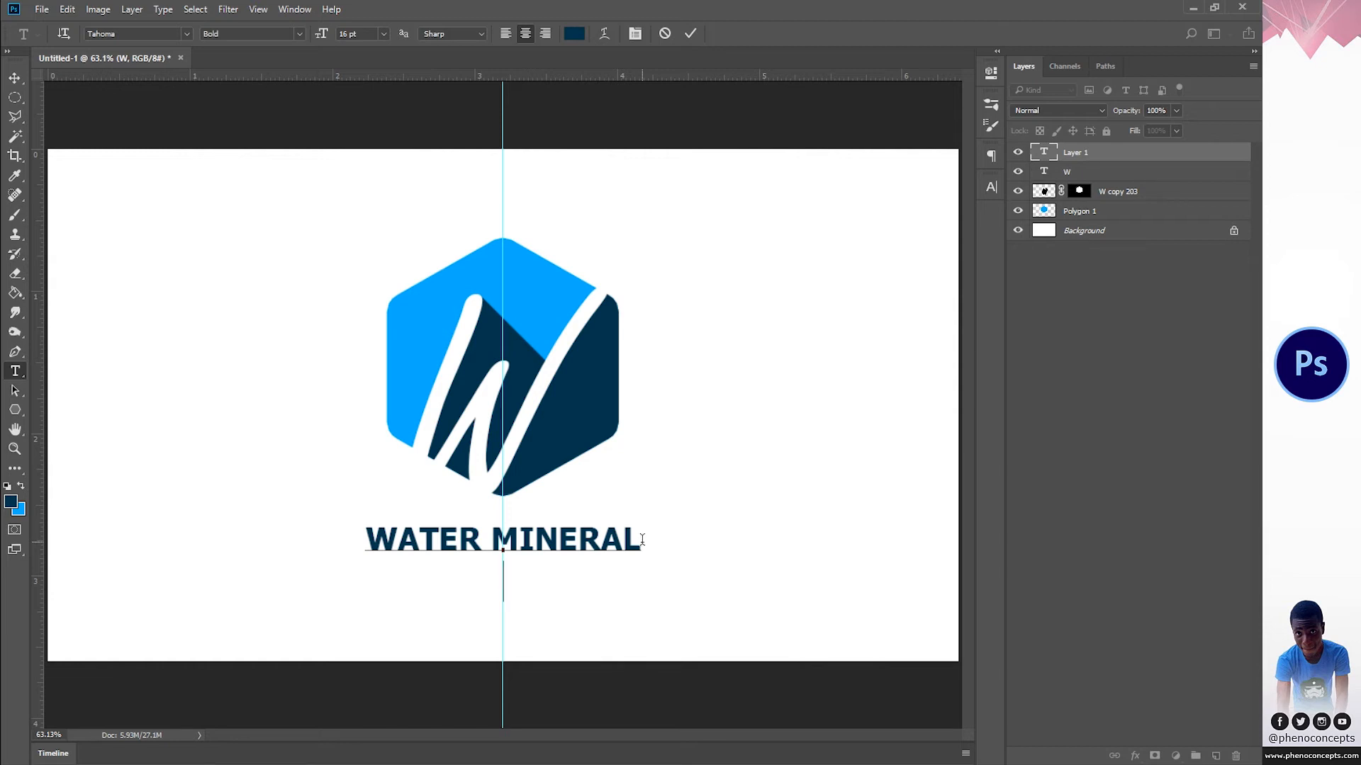
type("LIFE")
key("BackSpace")
key("BackSpace")
key("BackSpace")
key("BackSpace")
type("WATER MINERAL WATER IS LIFE")
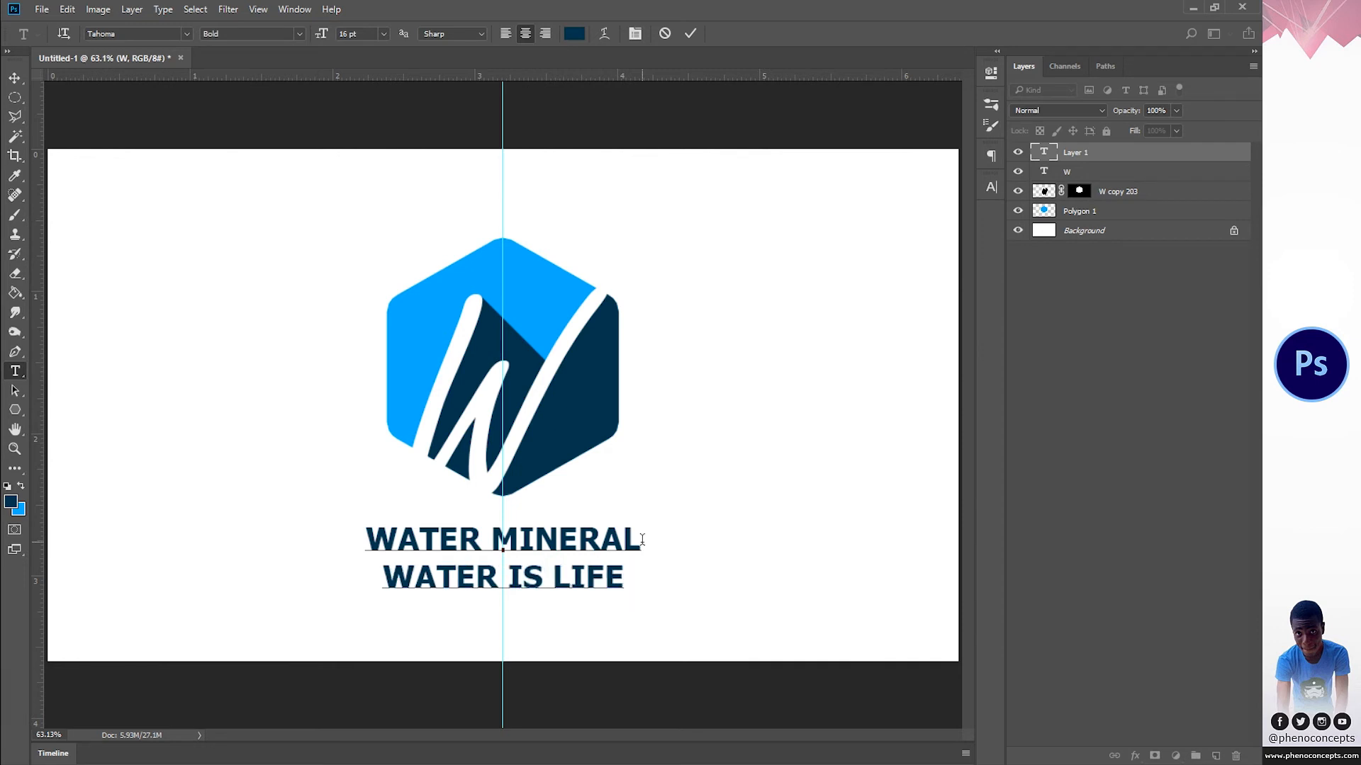
Step: Set the WATER IS LIFE line to 10 pt in the Regular style
triple_click(508, 579)
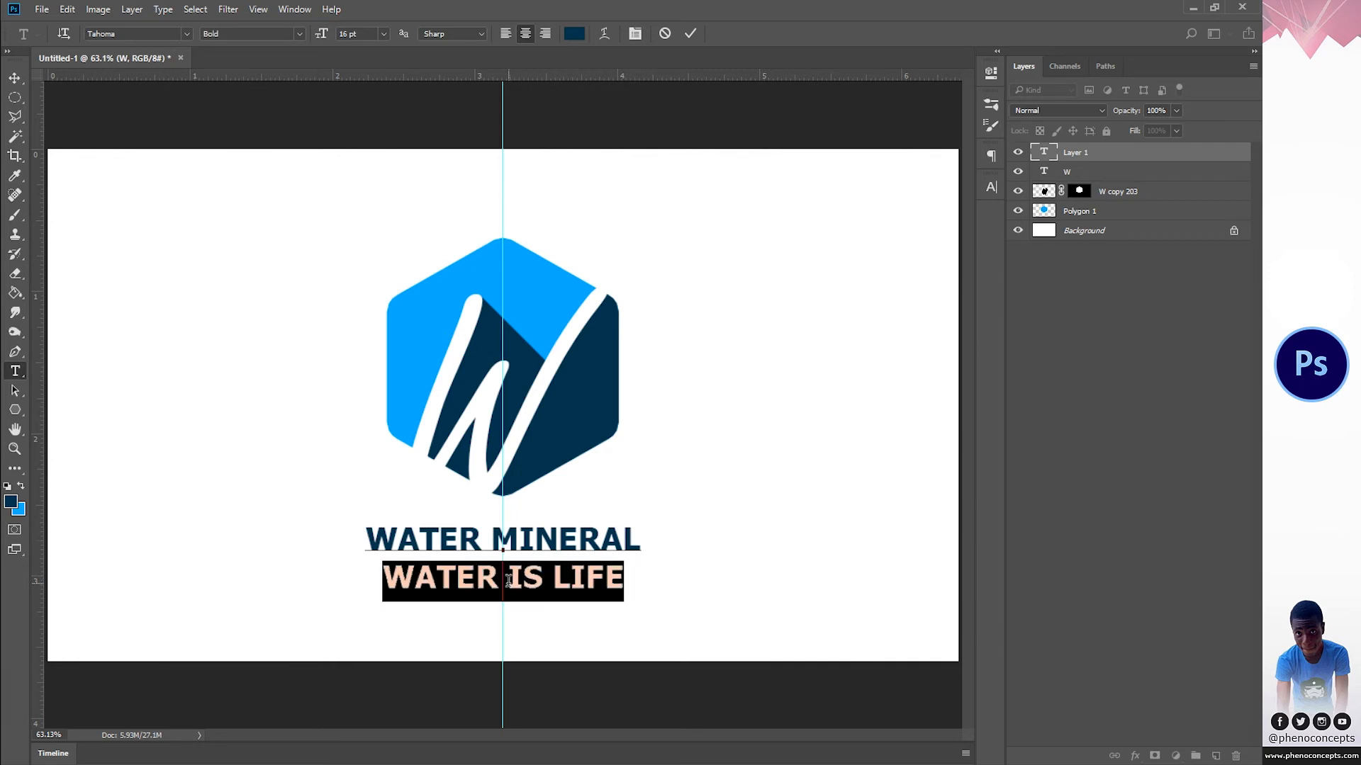
left_click(384, 33)
left_click(380, 129)
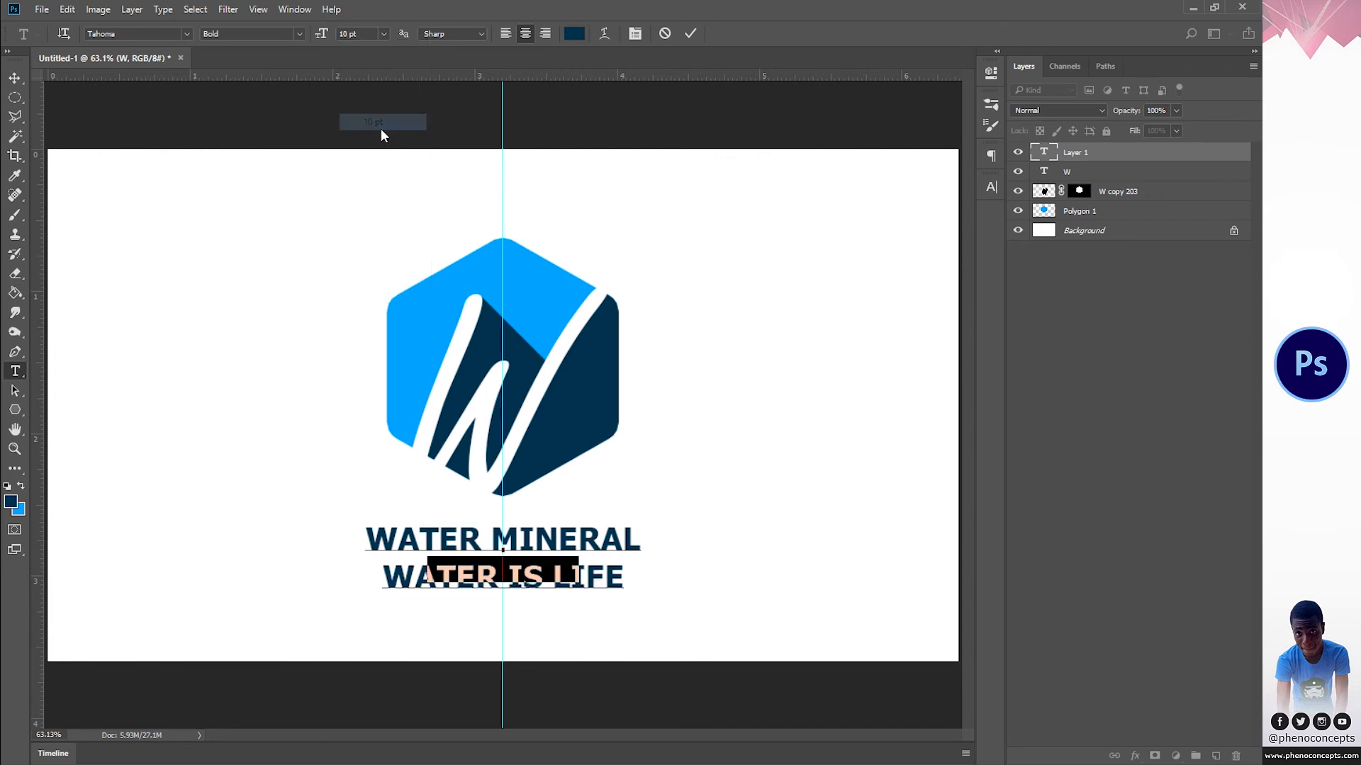
left_click(299, 34)
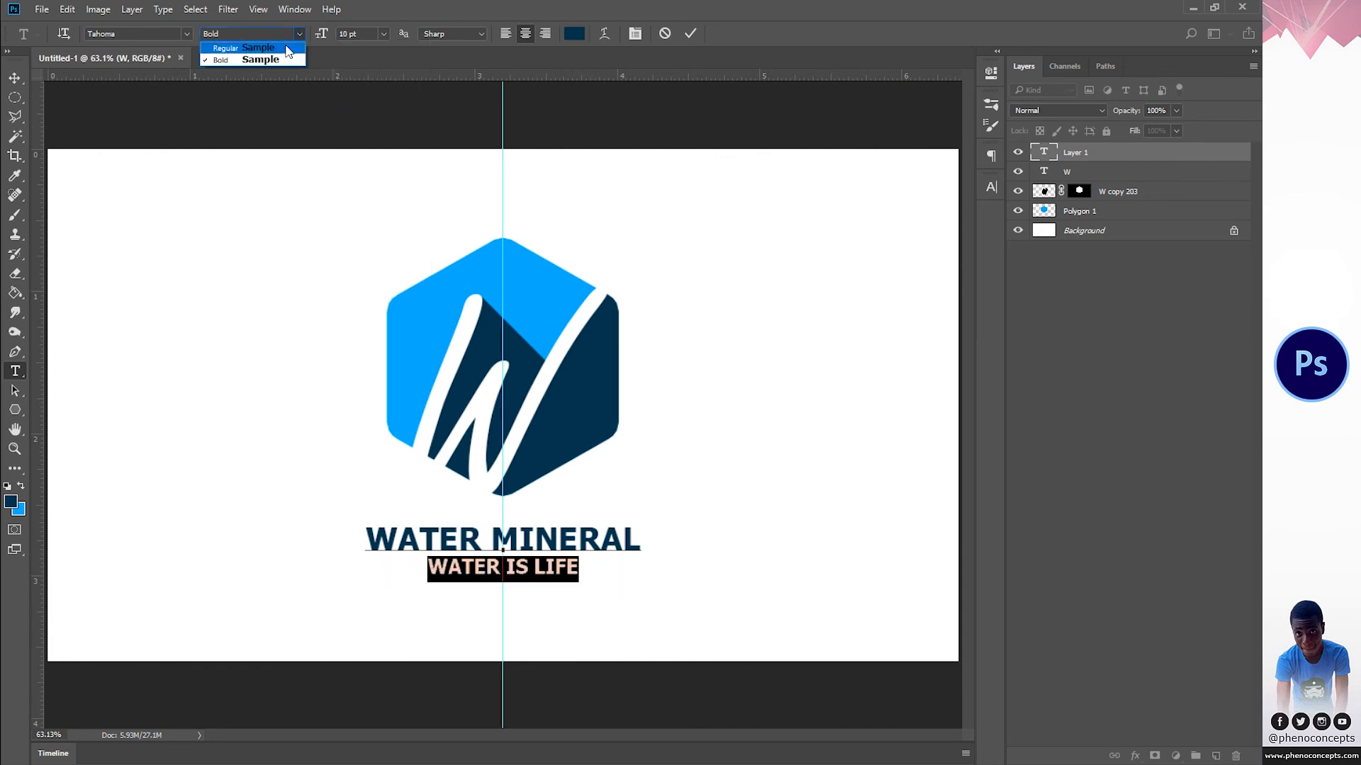
left_click(287, 48)
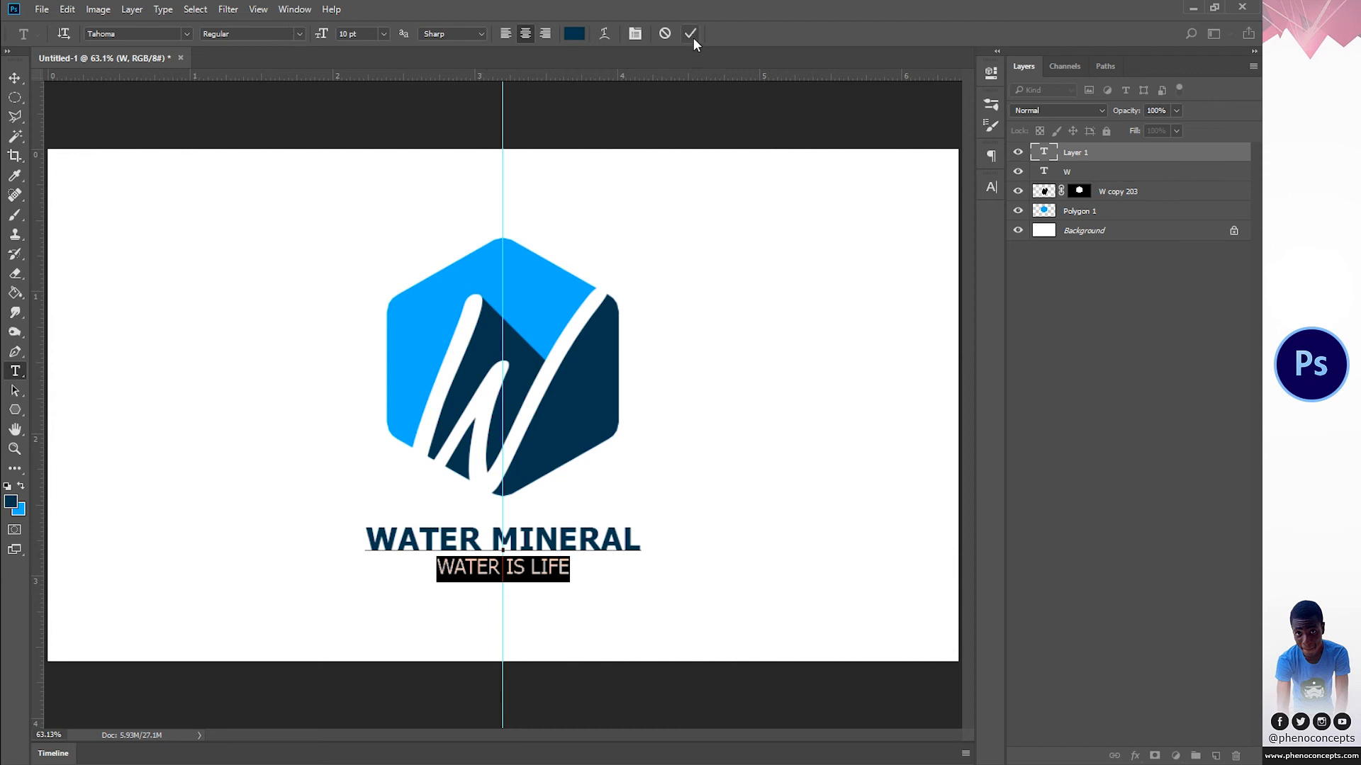
Step: Set the WATER MINERAL line to 14 pt and commit the text edits
triple_click(493, 552)
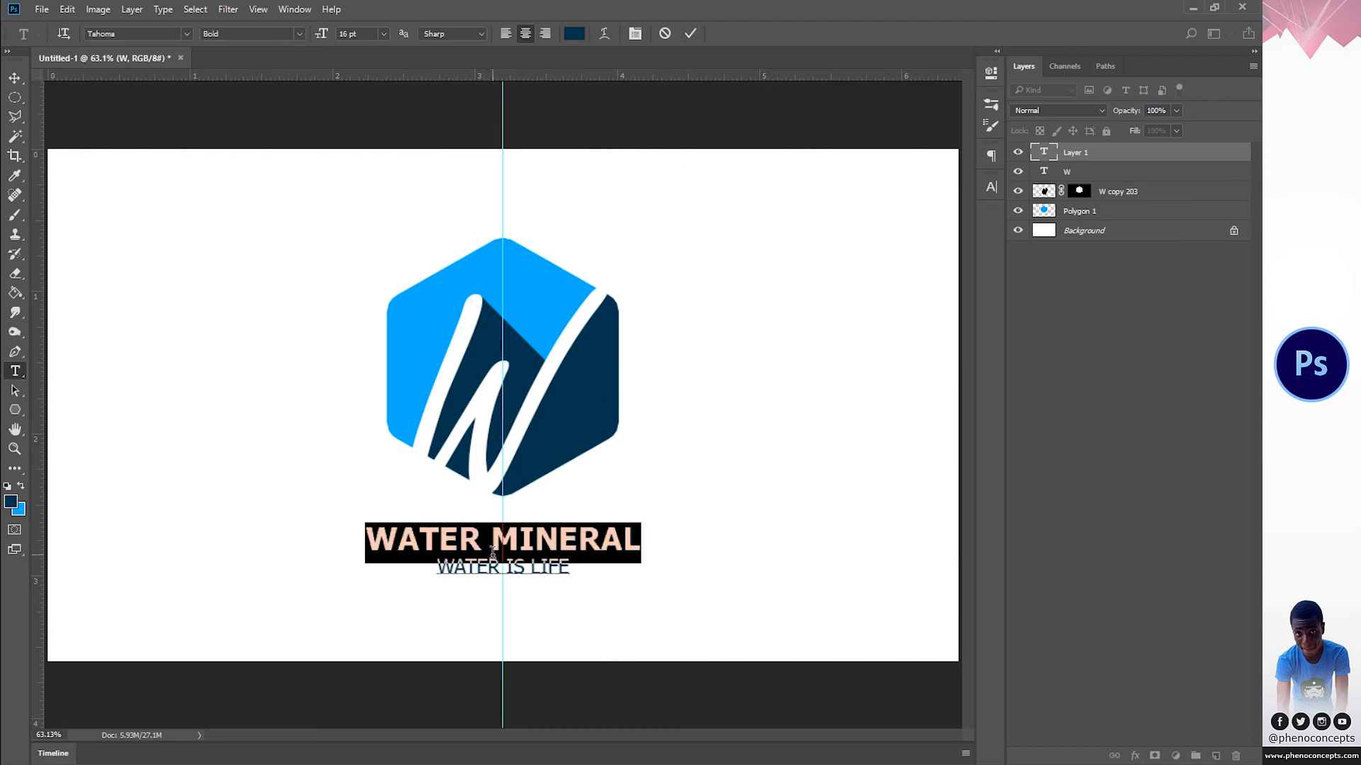
left_click(384, 35)
left_click(373, 176)
left_click(689, 34)
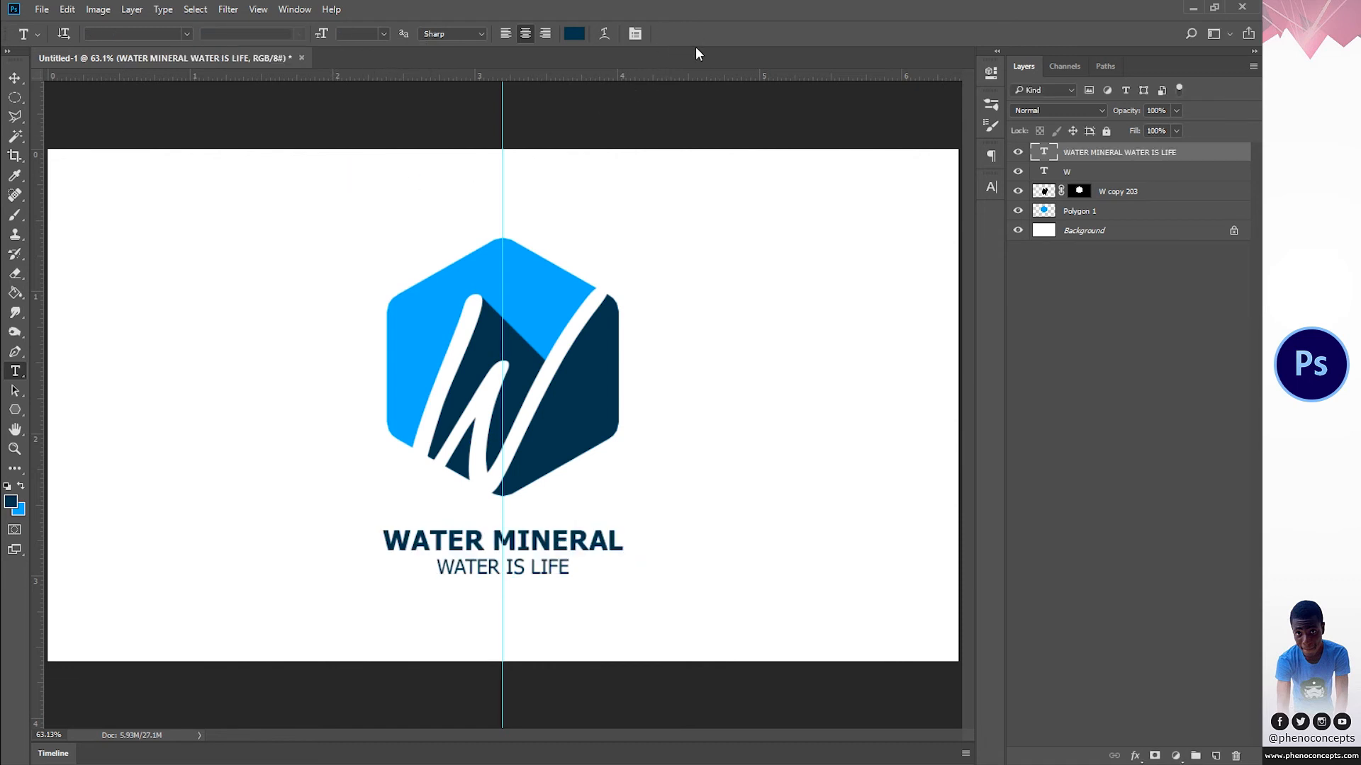